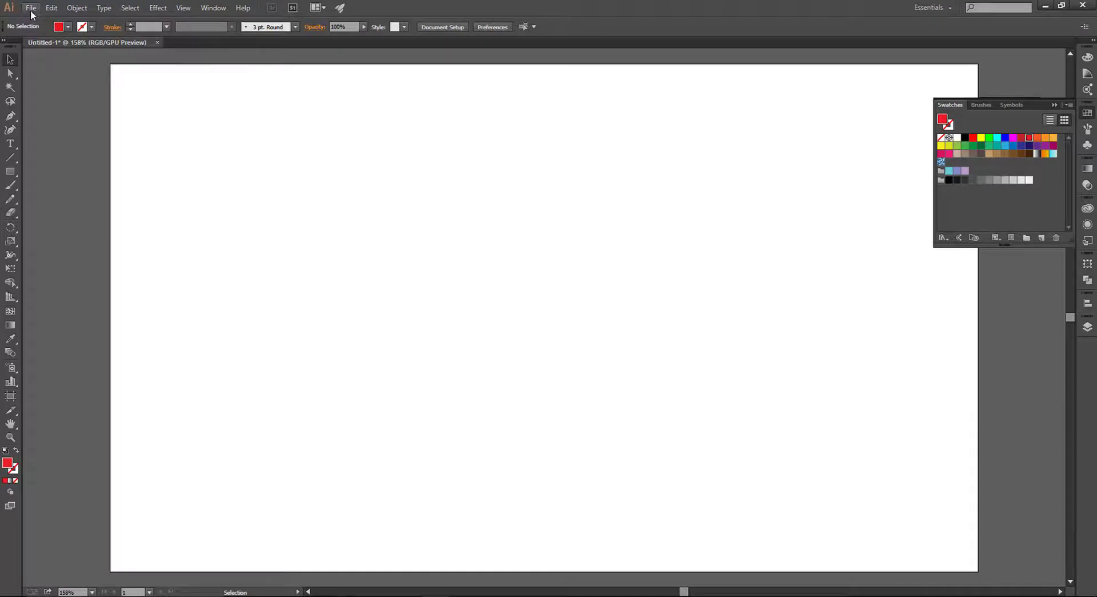
Create a new 960 x 560 pt document, keeping the default New Document settings.
left_click(31, 8)
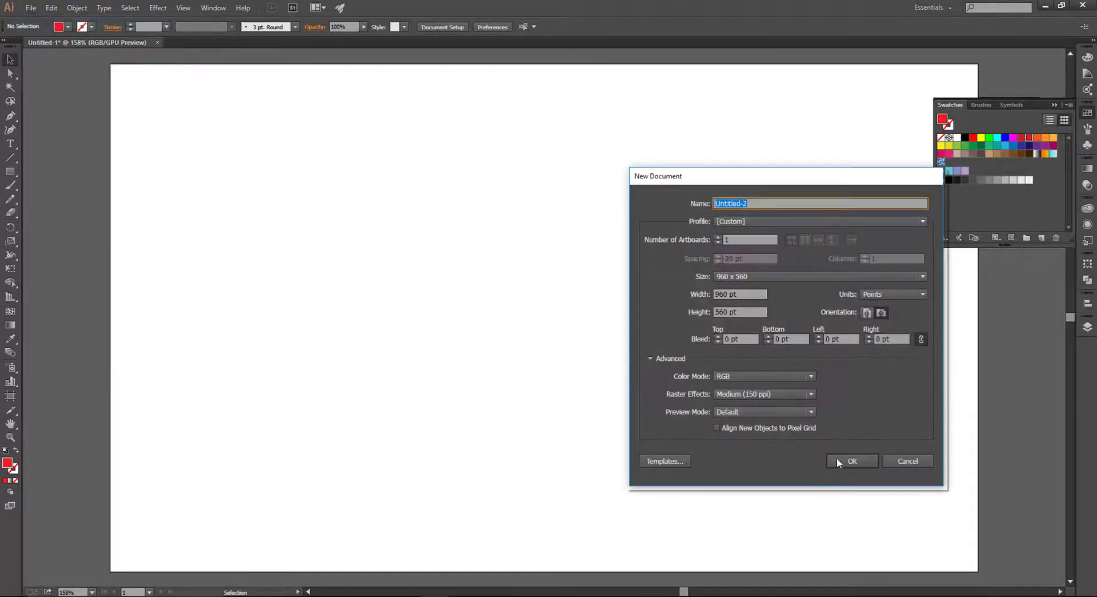
left_click(839, 461)
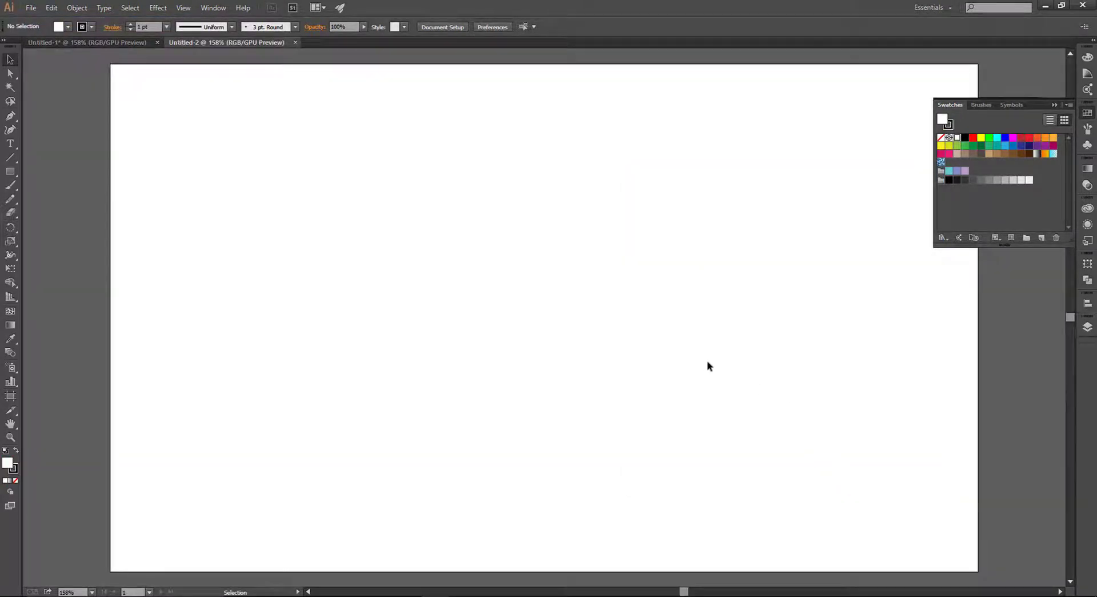
Draw a large circle with the Ellipse tool, set its stroke to None and fill it tan.
key("ctrl+minus")
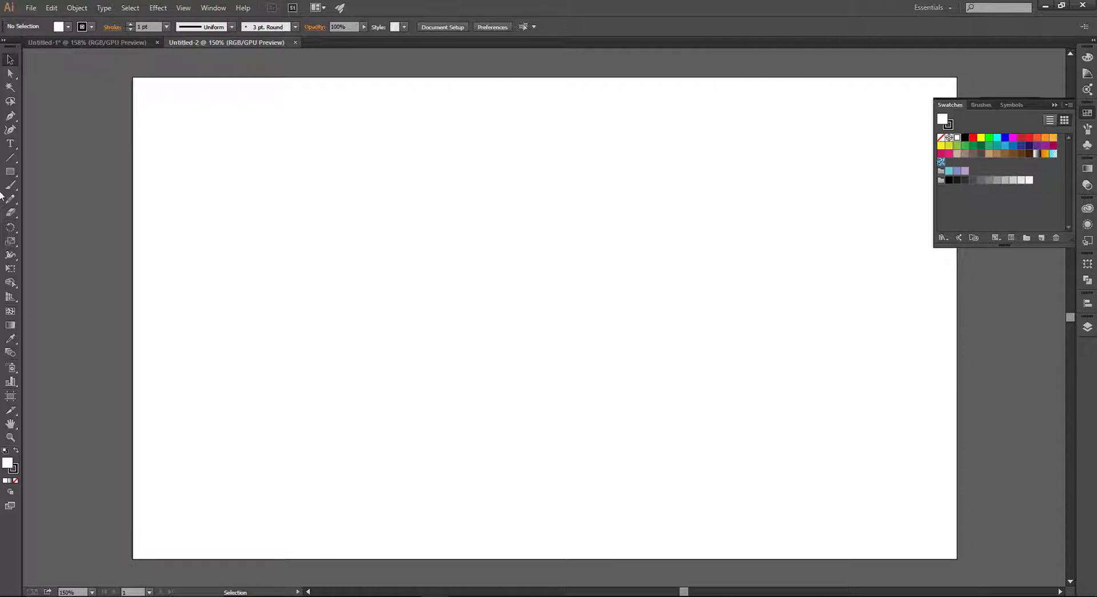
left_click_drag(8, 177, 63, 200)
left_click_drag(412, 247, 516, 363)
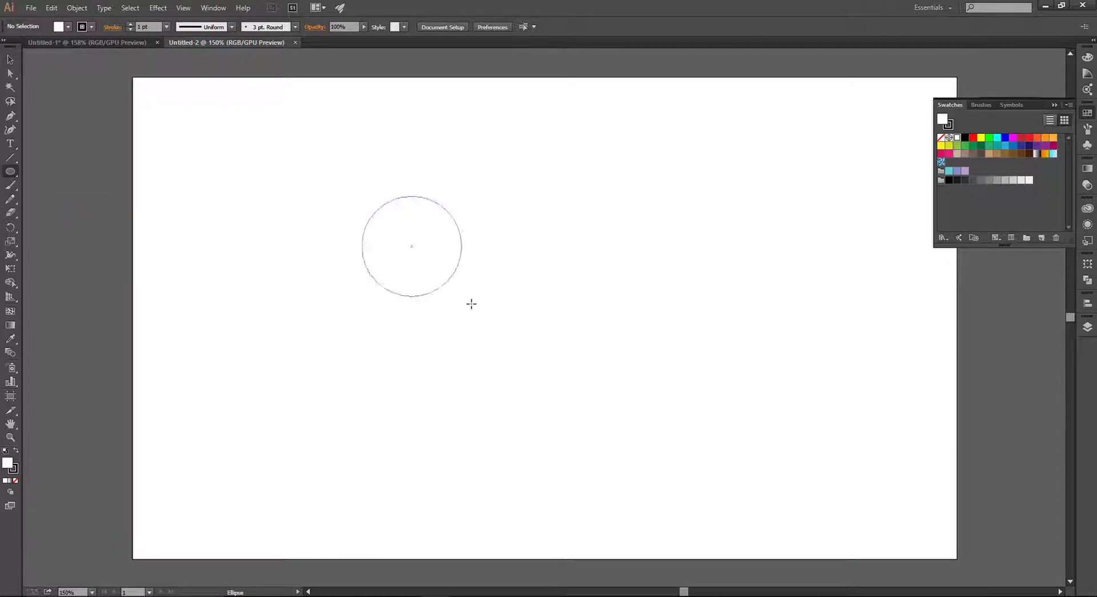
key("ctrl+z")
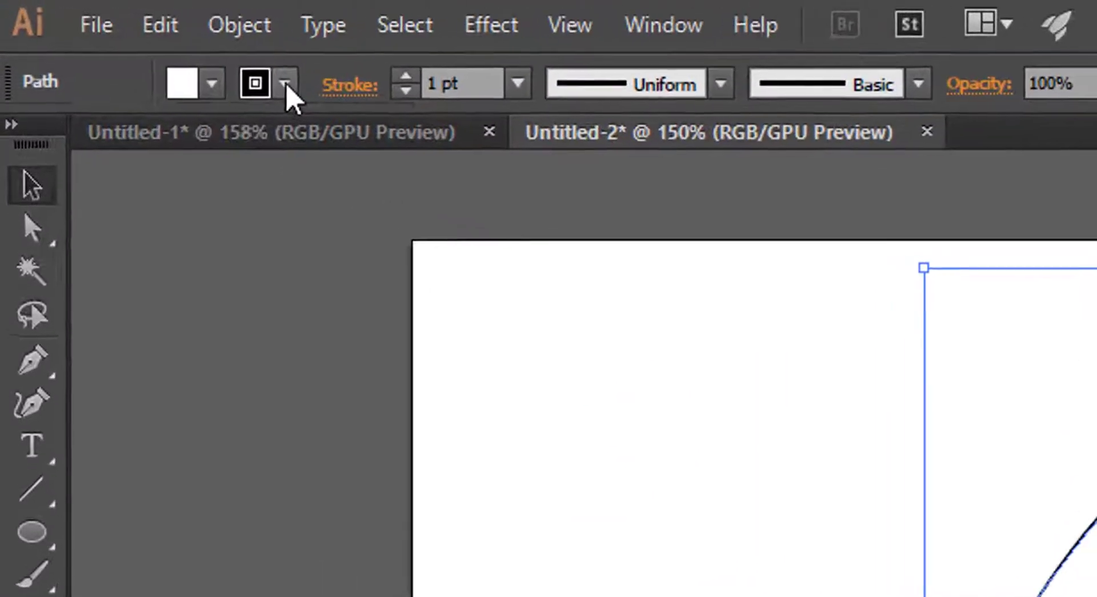
left_click(91, 27)
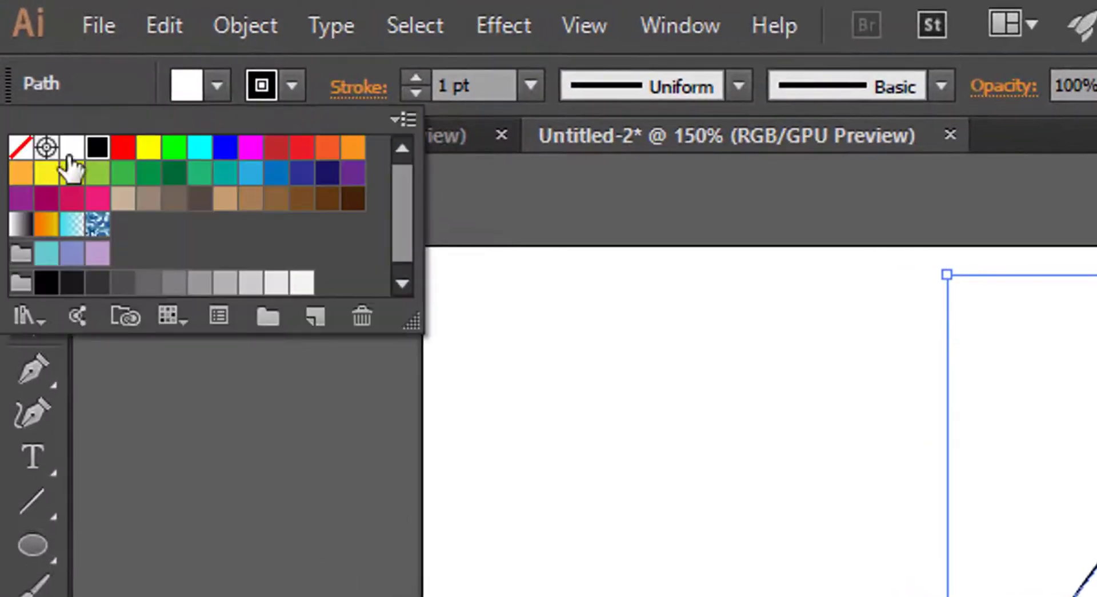
left_click(21, 150)
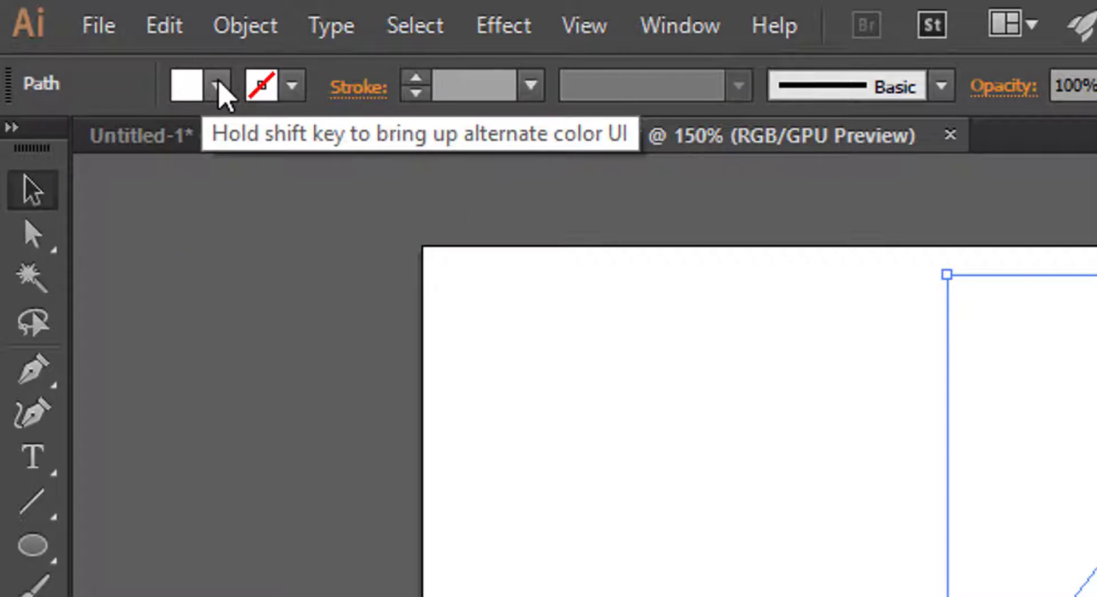
left_click(217, 86)
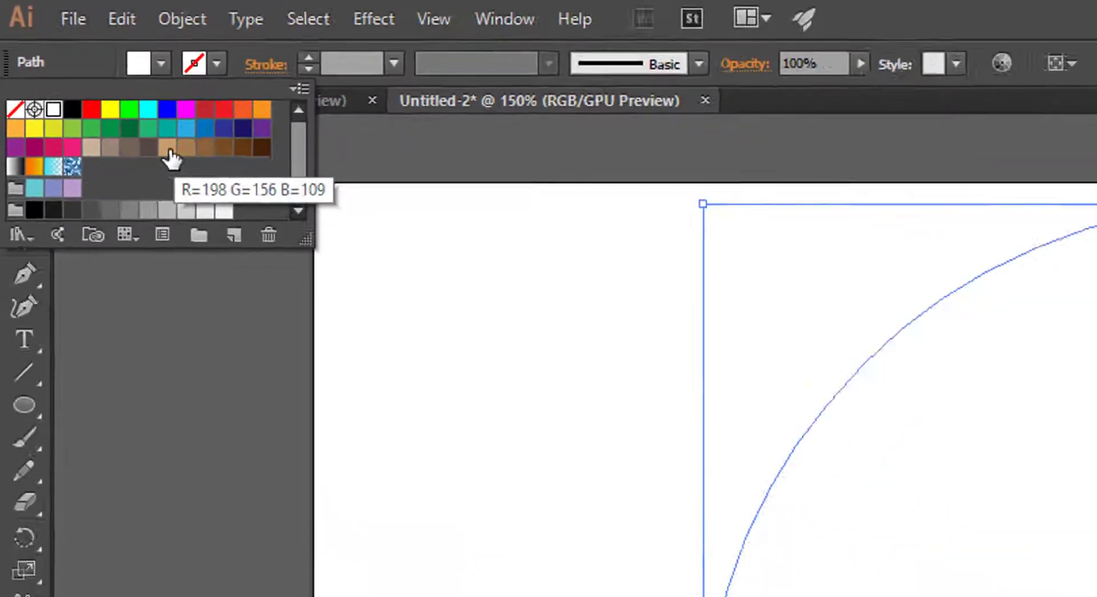
left_click(72, 63)
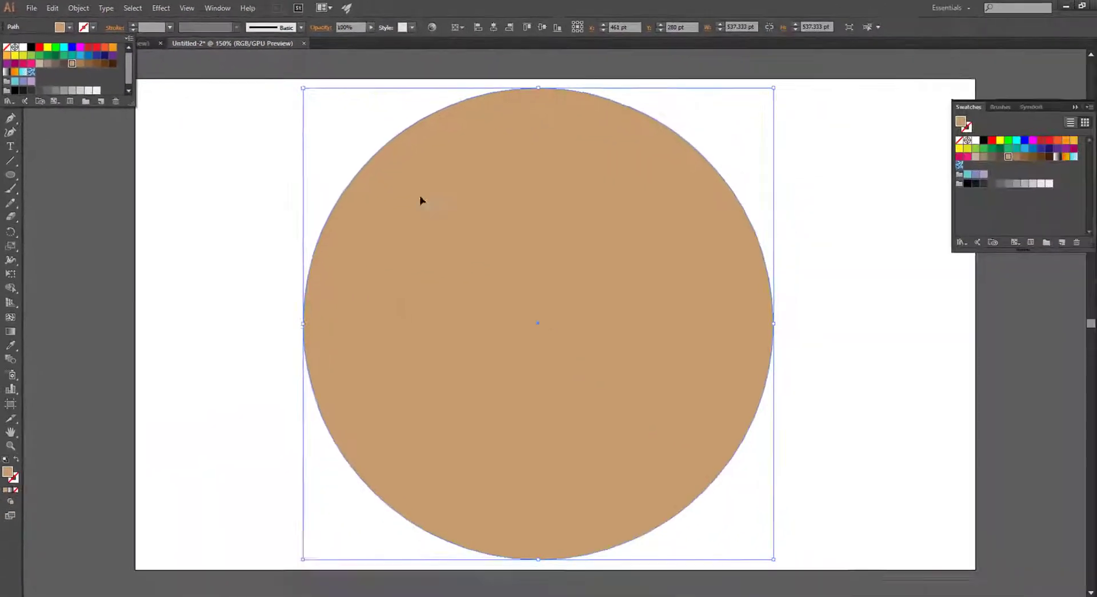
left_click(801, 260)
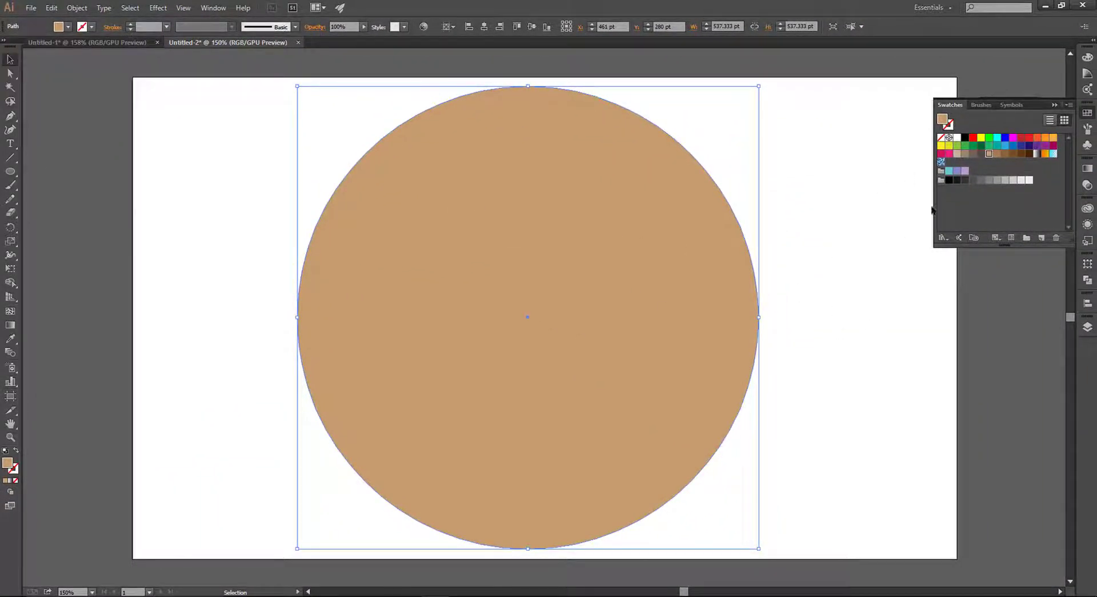
Fill the circle with a radial gradient from the Gradient panel.
left_click(1052, 105)
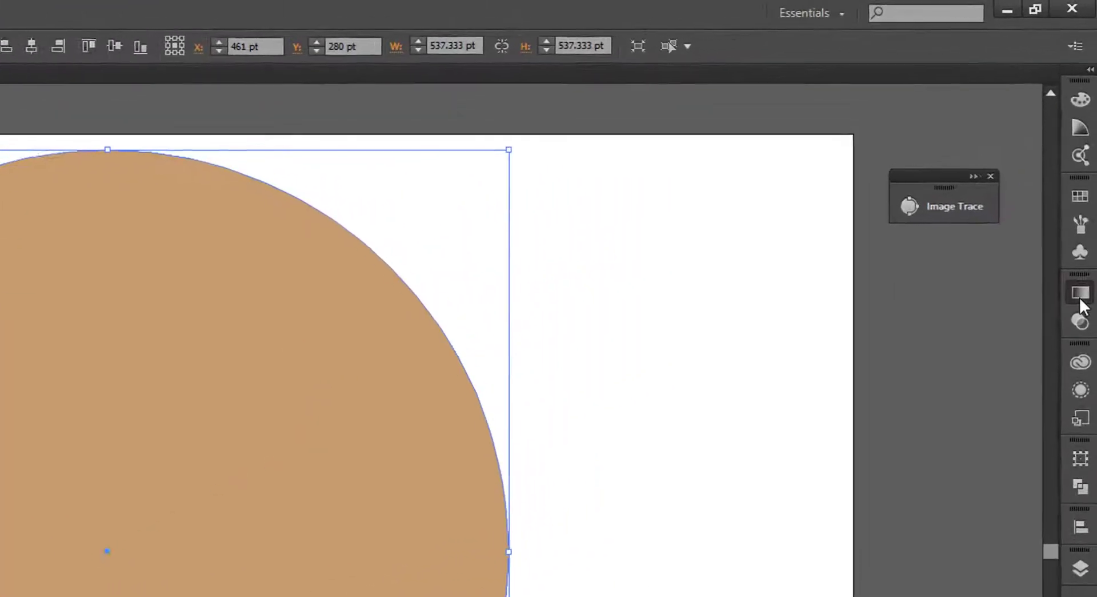
left_click(1087, 169)
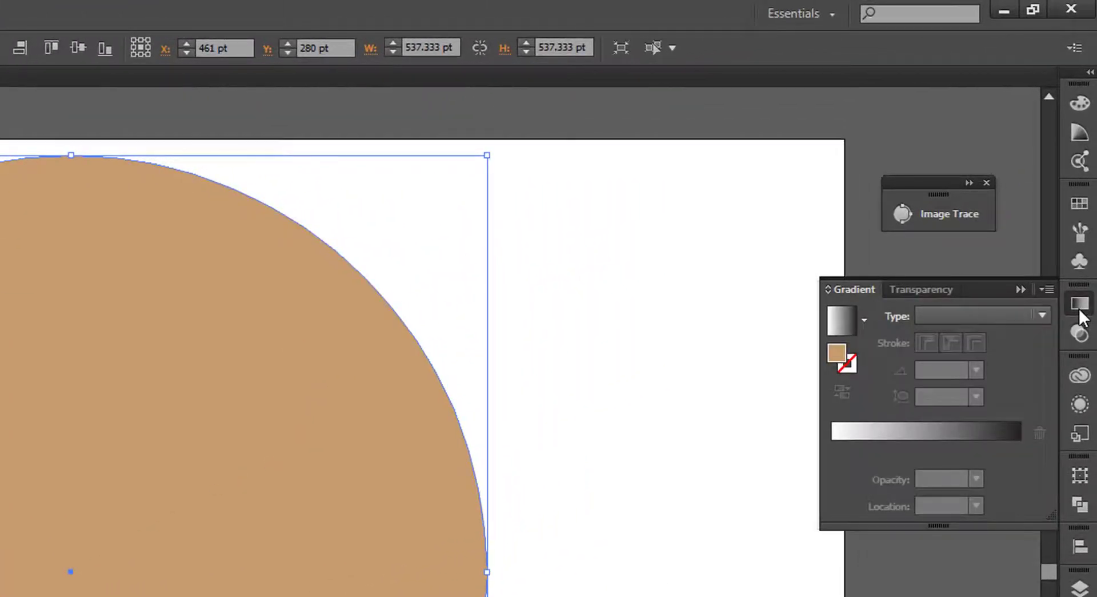
left_click(844, 323)
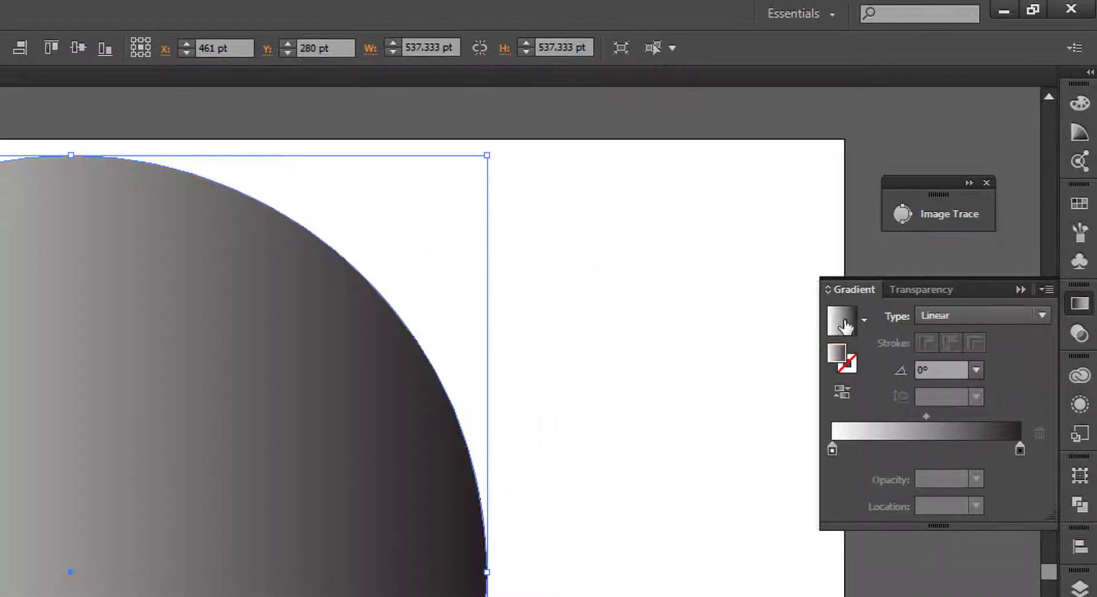
left_click(966, 317)
left_click(976, 354)
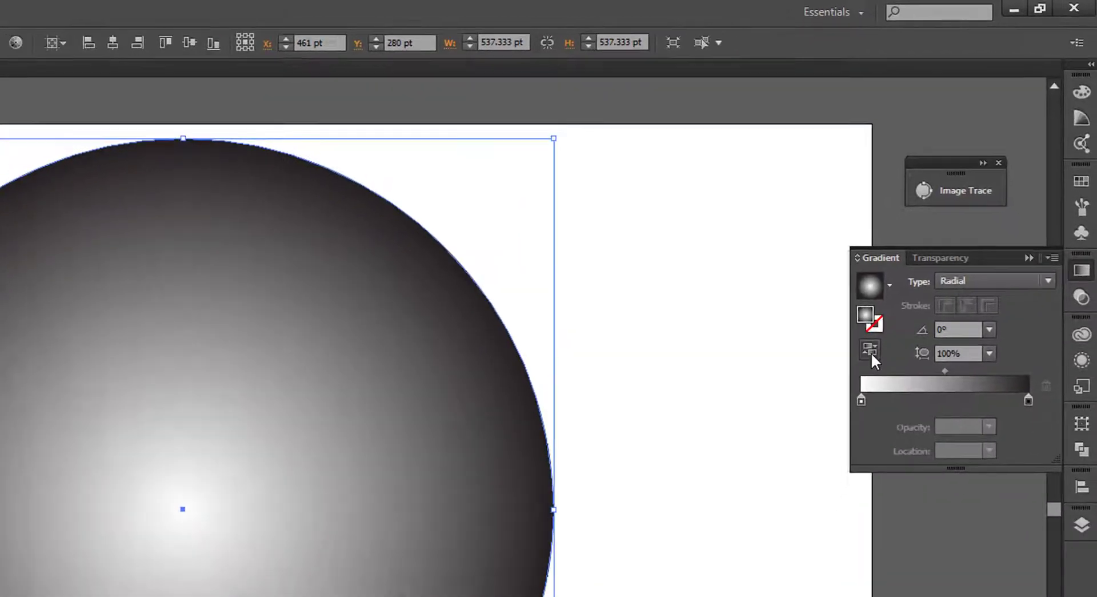
Reverse the gradient so the centre is dark and drag the midpoint right to widen it.
left_click(842, 397)
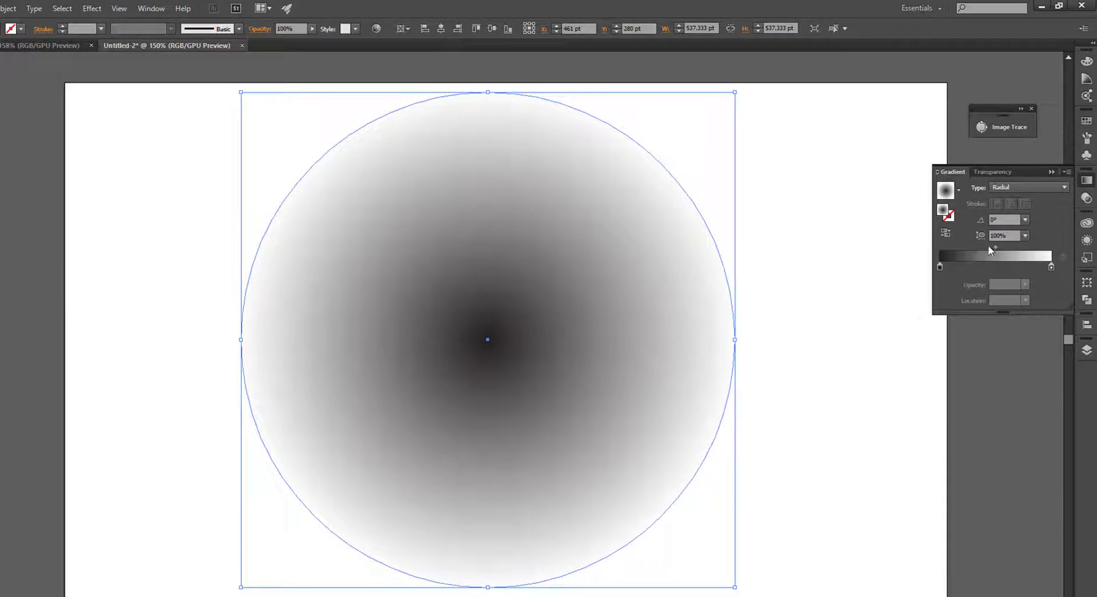
left_click_drag(995, 247, 1029, 253)
left_click(764, 255)
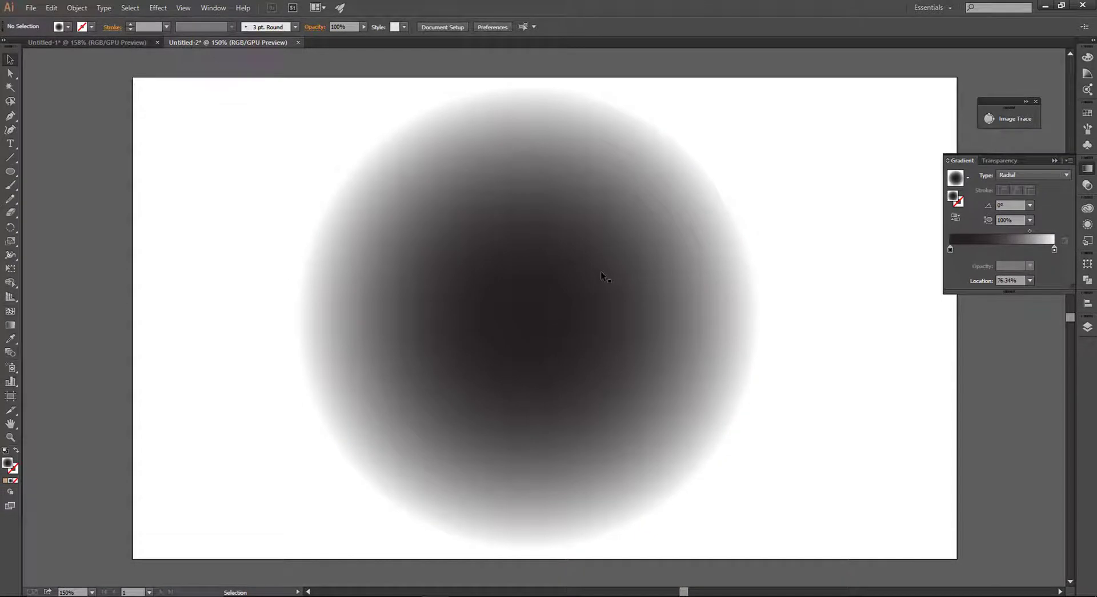
left_click(603, 277)
key("ctrl+minus")
key("ctrl+minus")
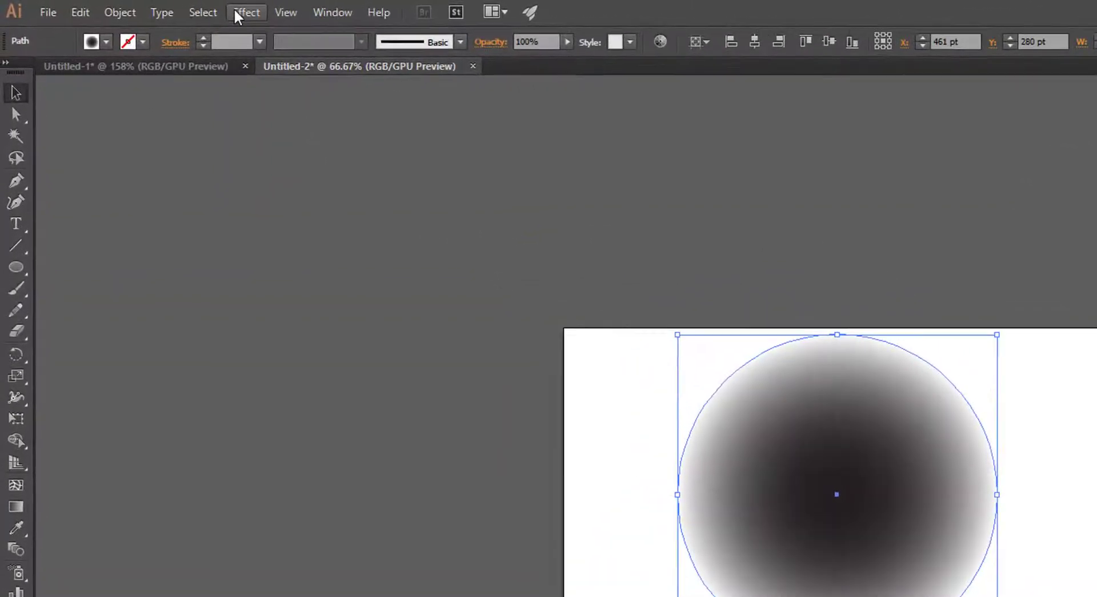
Apply Color Halftone with Max. Radius 30 and all four channel angles set to 0.
left_click(240, 13)
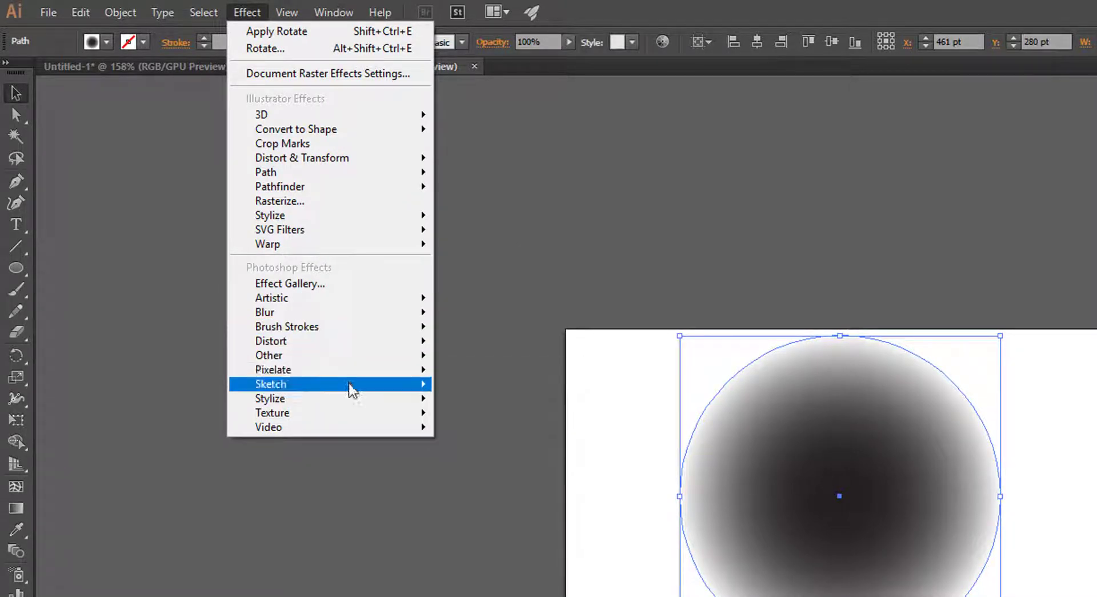
mouse_move(330, 370)
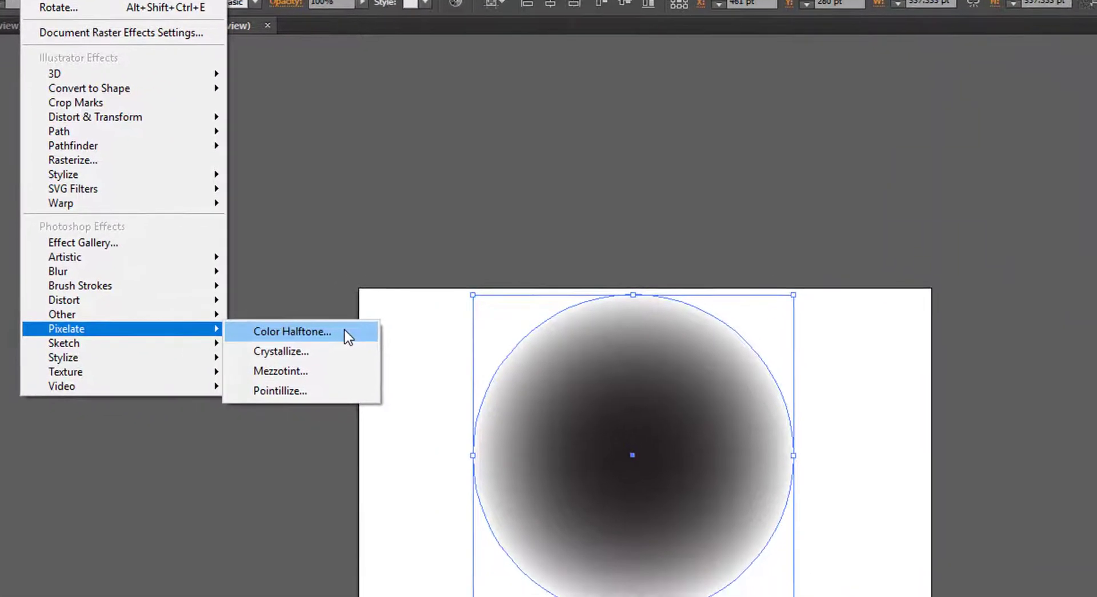
left_click(530, 377)
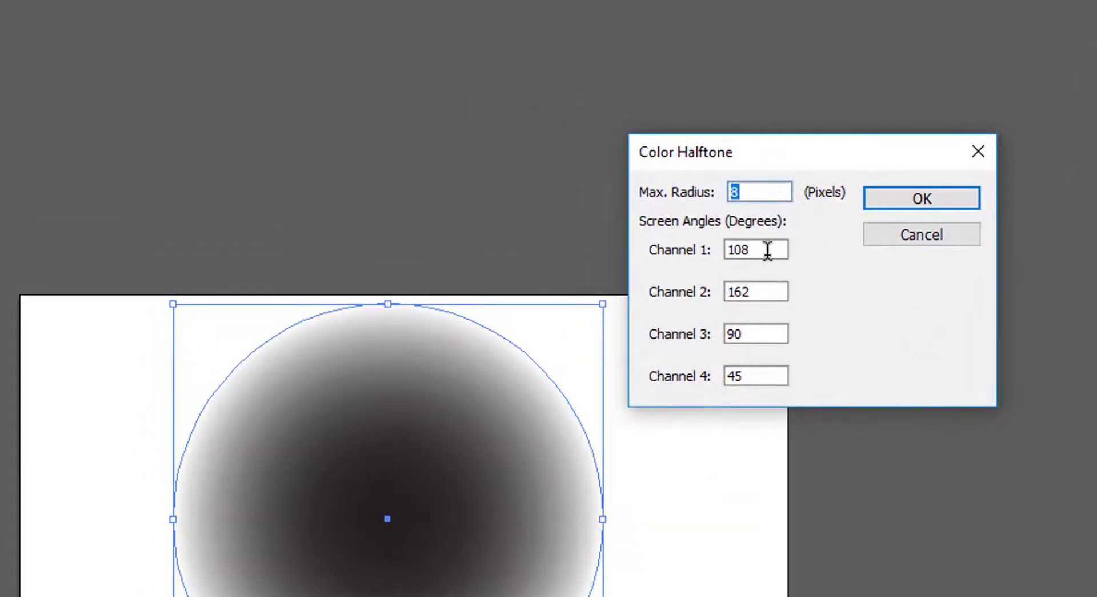
key("Tab")
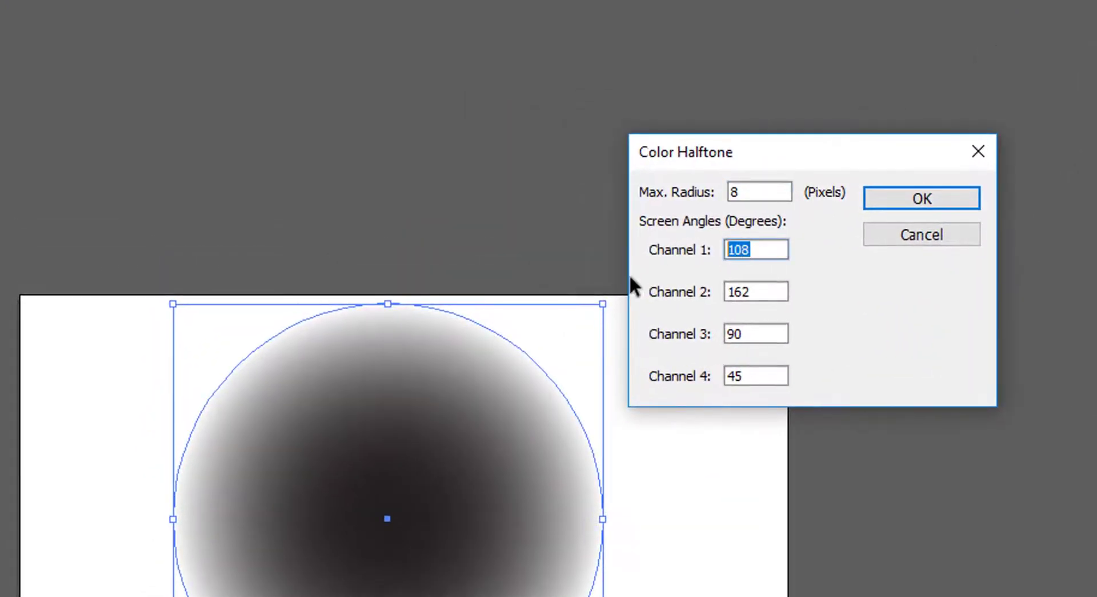
type("0")
key("Tab")
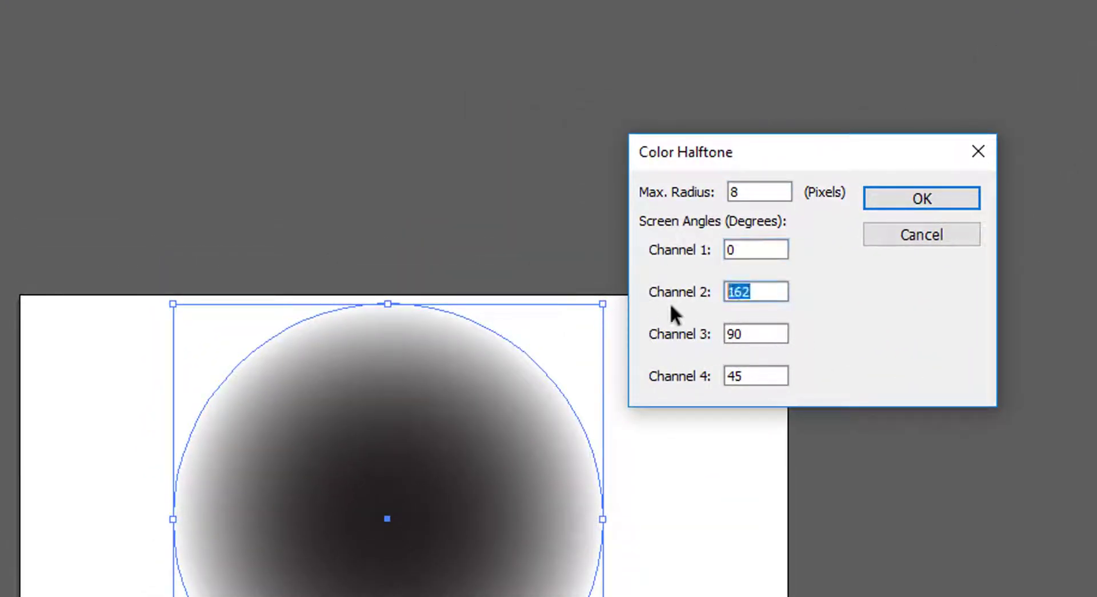
type("0")
key("Tab")
type("0")
key("Tab")
type("0")
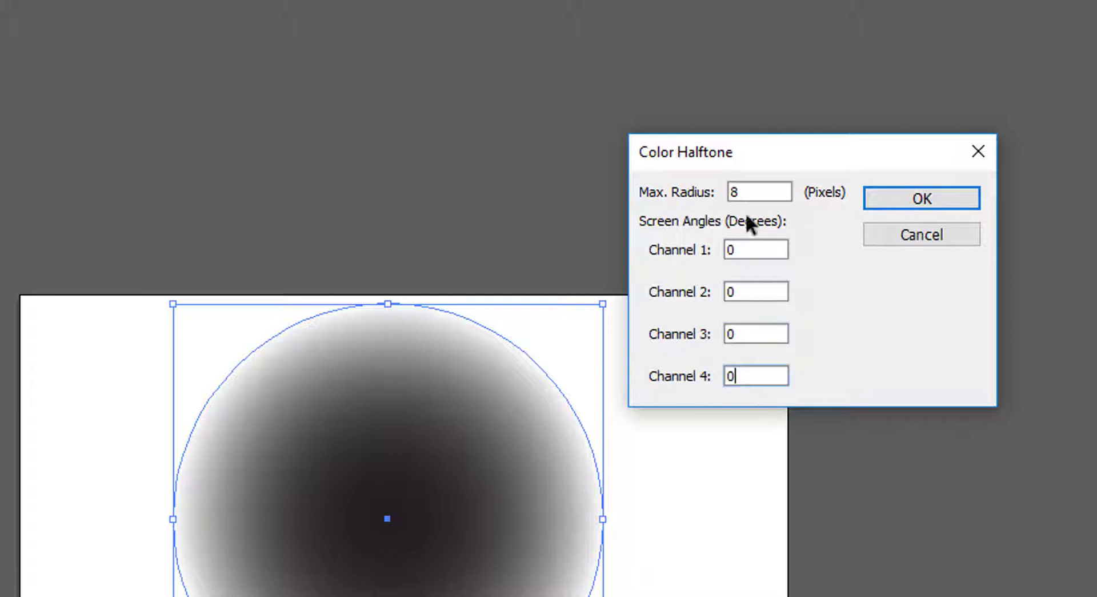
double_click(760, 193)
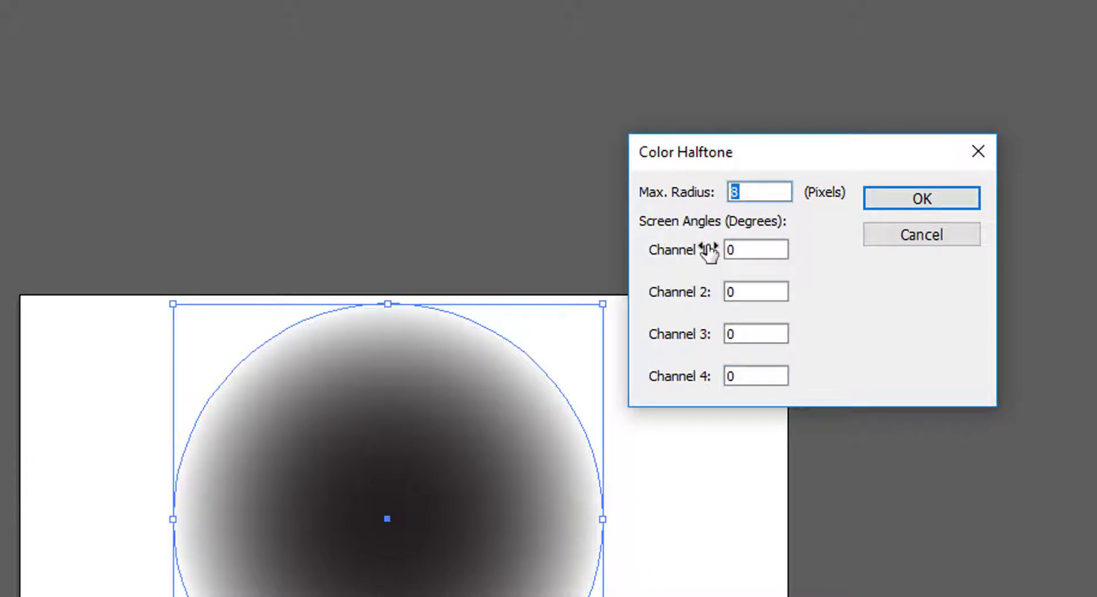
key("BackSpace")
type("30")
left_click(938, 197)
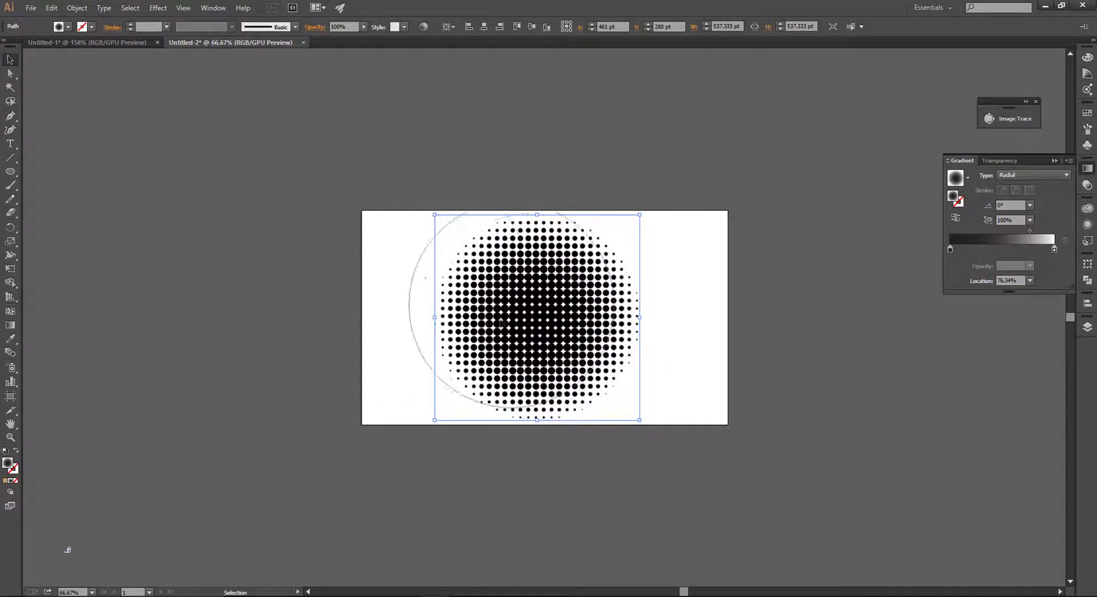
Centre the halftone circle on the artboard and Expand Appearance into an embedded image.
left_click_drag(533, 311, 397, 268)
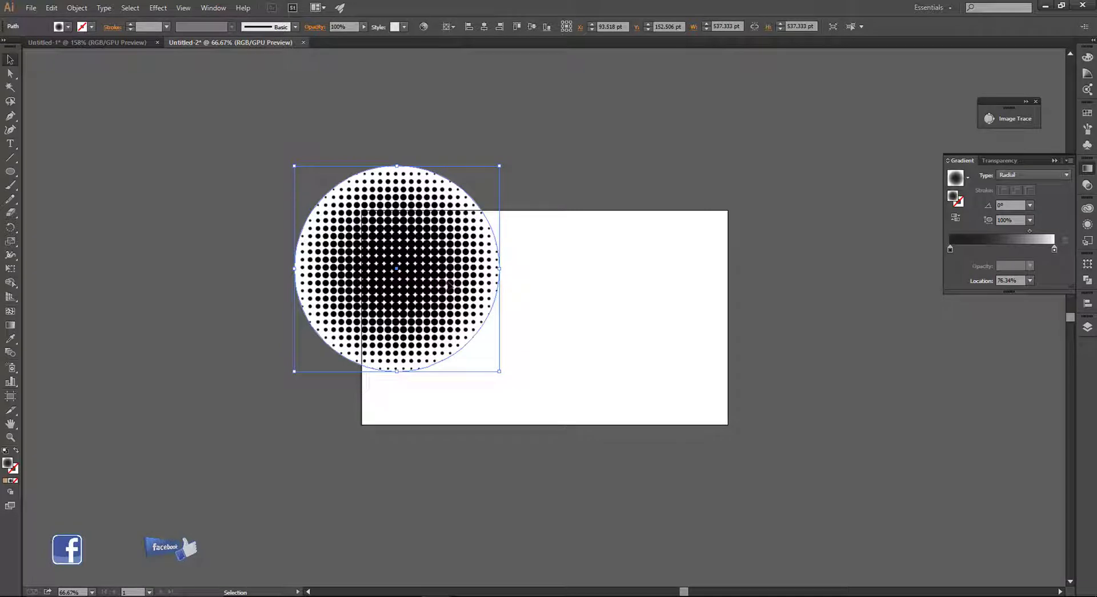
left_click_drag(363, 188, 334, 182)
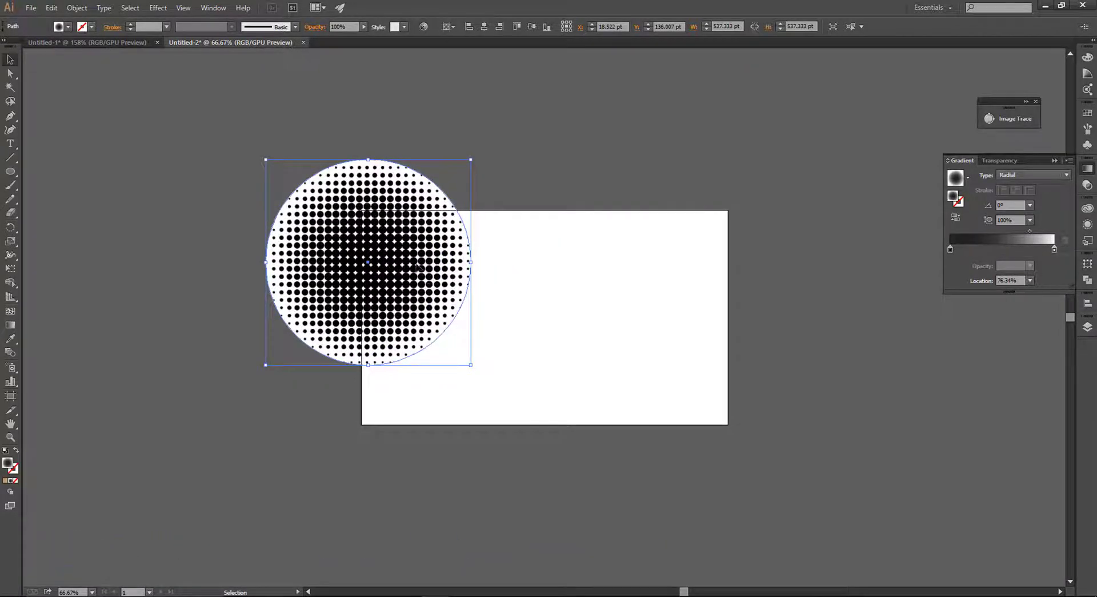
left_click_drag(420, 268, 582, 319)
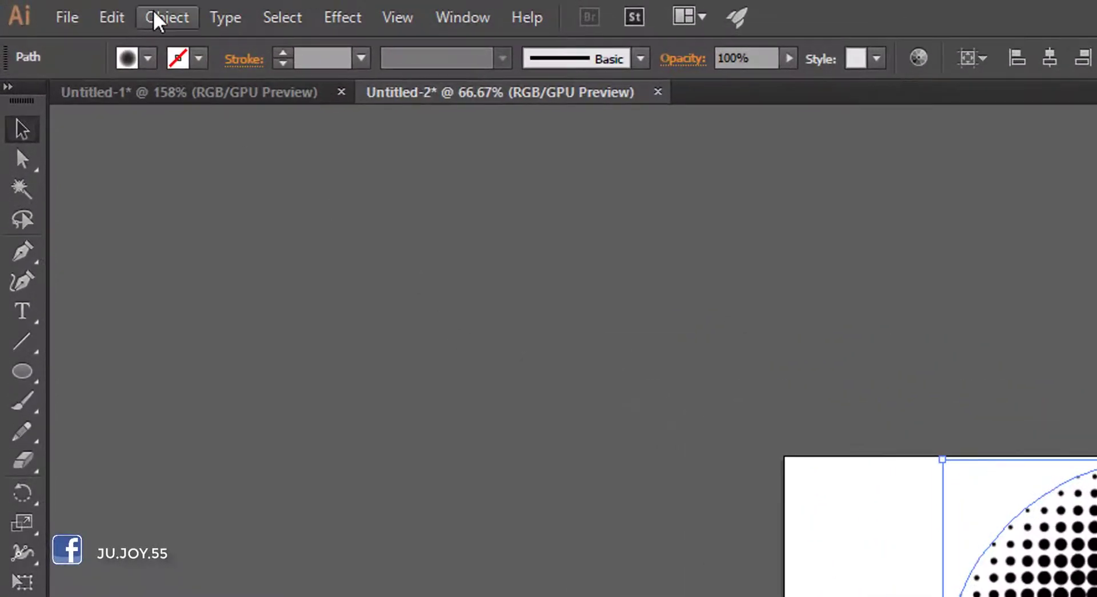
left_click(154, 14)
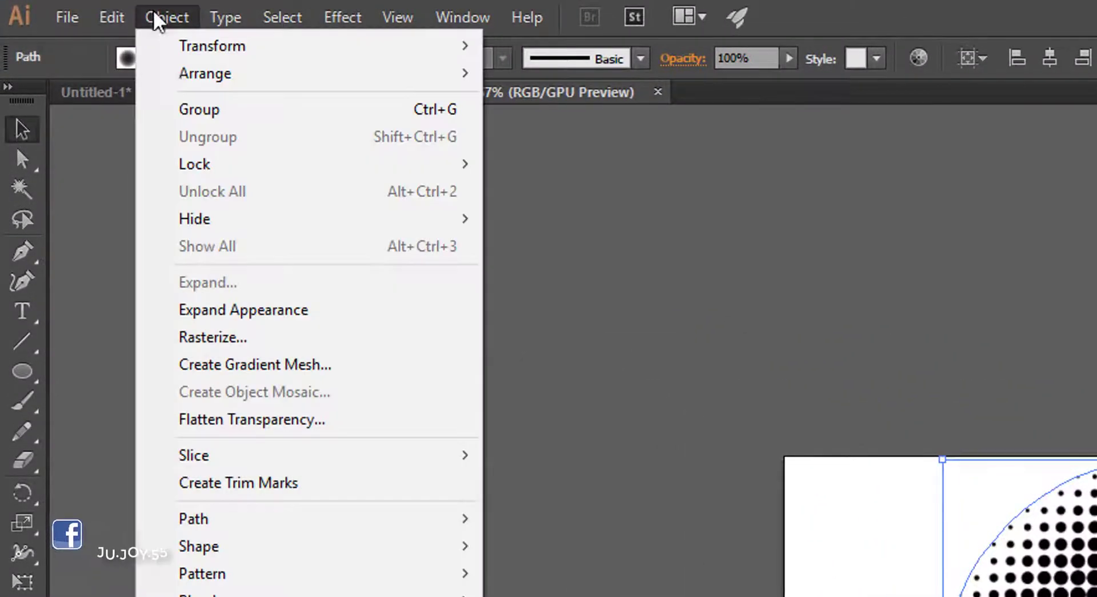
left_click(317, 310)
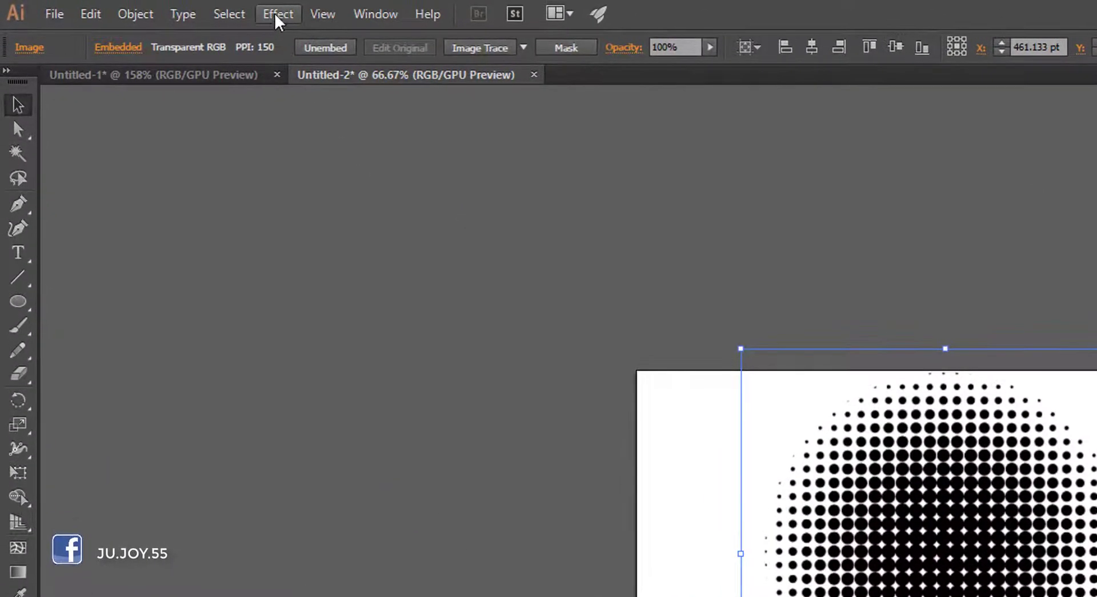
Image Trace the halftone with Ignore White and Preview on, then move the traced dots up-left.
left_click(372, 21)
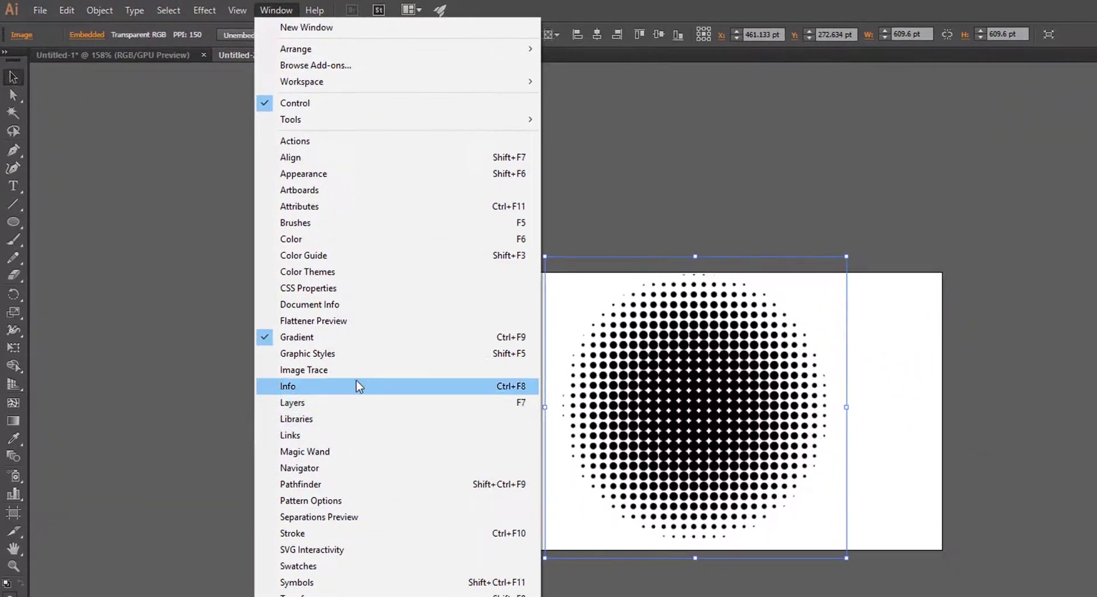
left_click(355, 370)
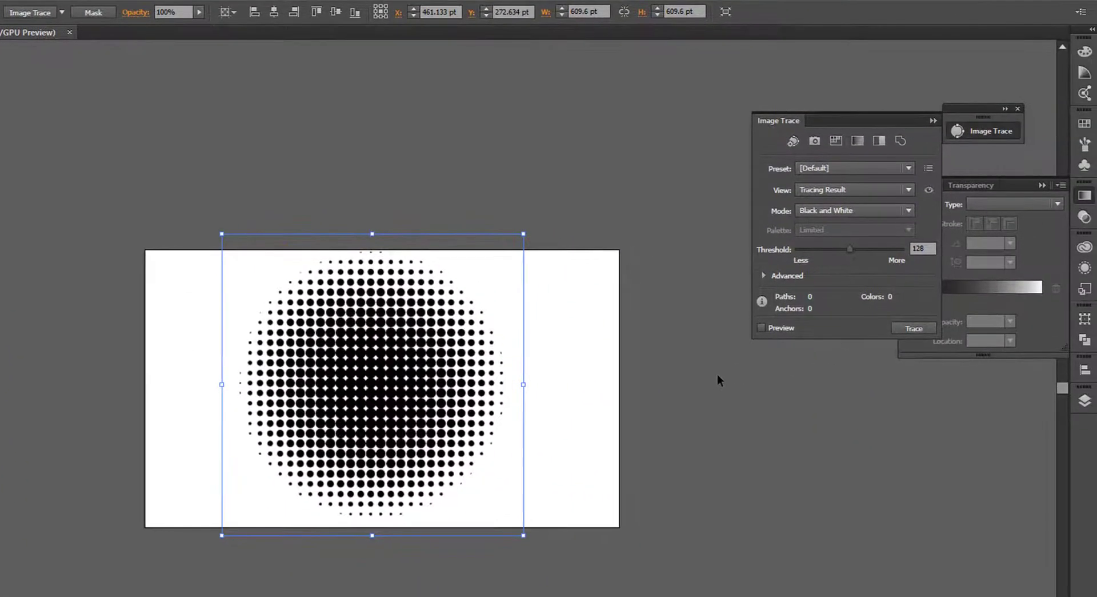
left_click(764, 275)
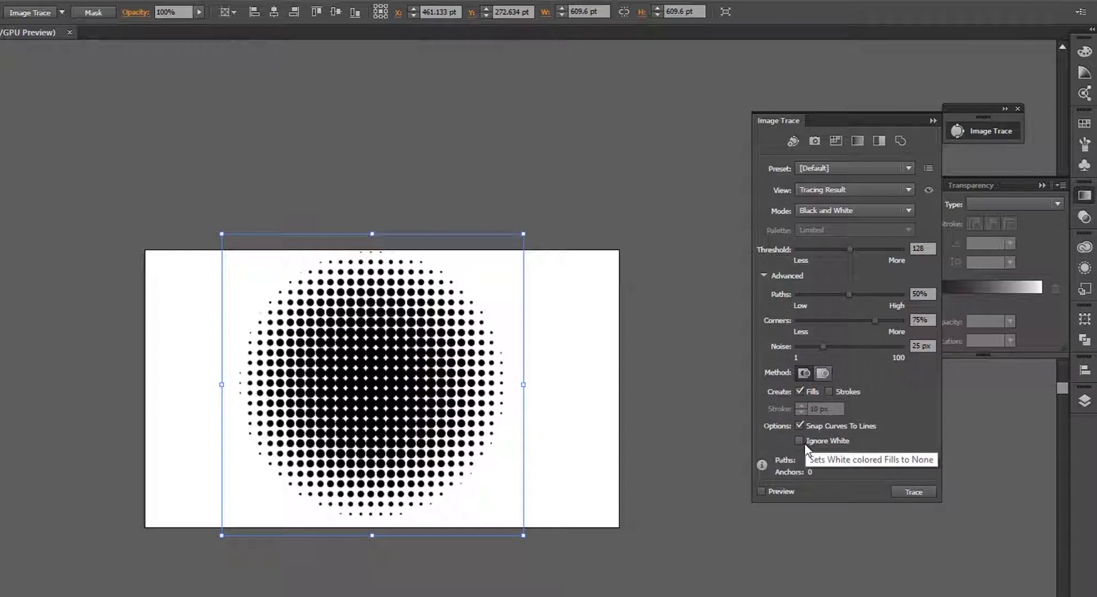
left_click(800, 440)
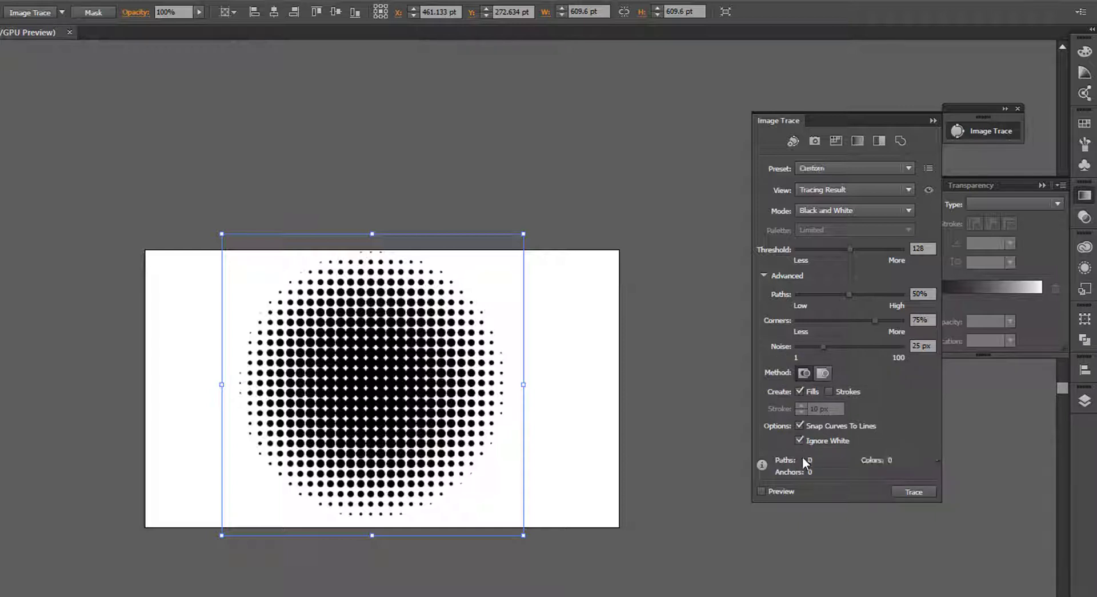
left_click(779, 492)
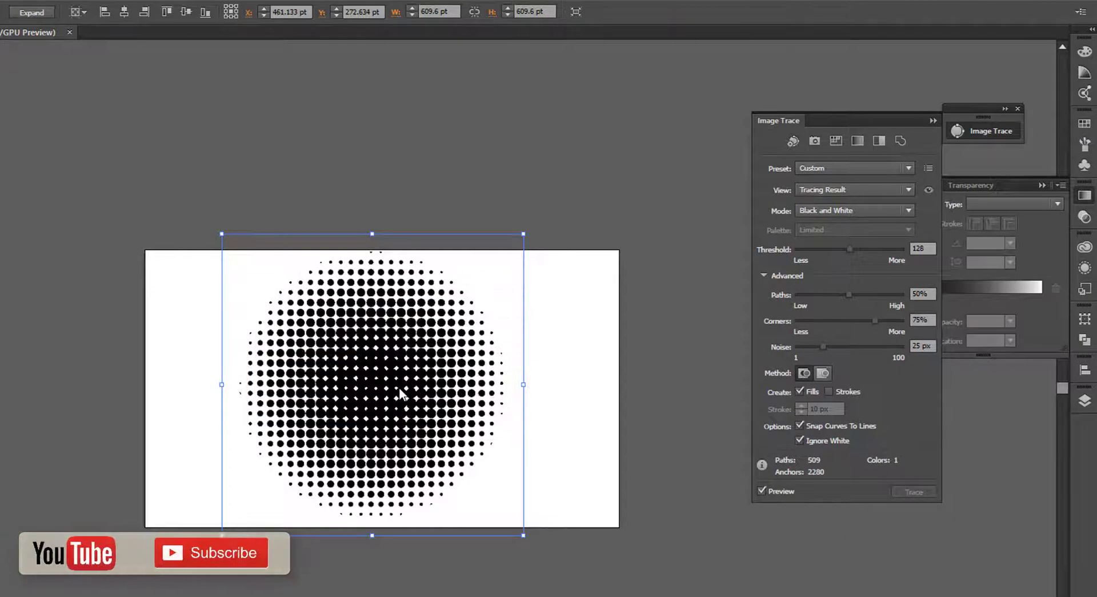
left_click_drag(411, 387, 136, 311)
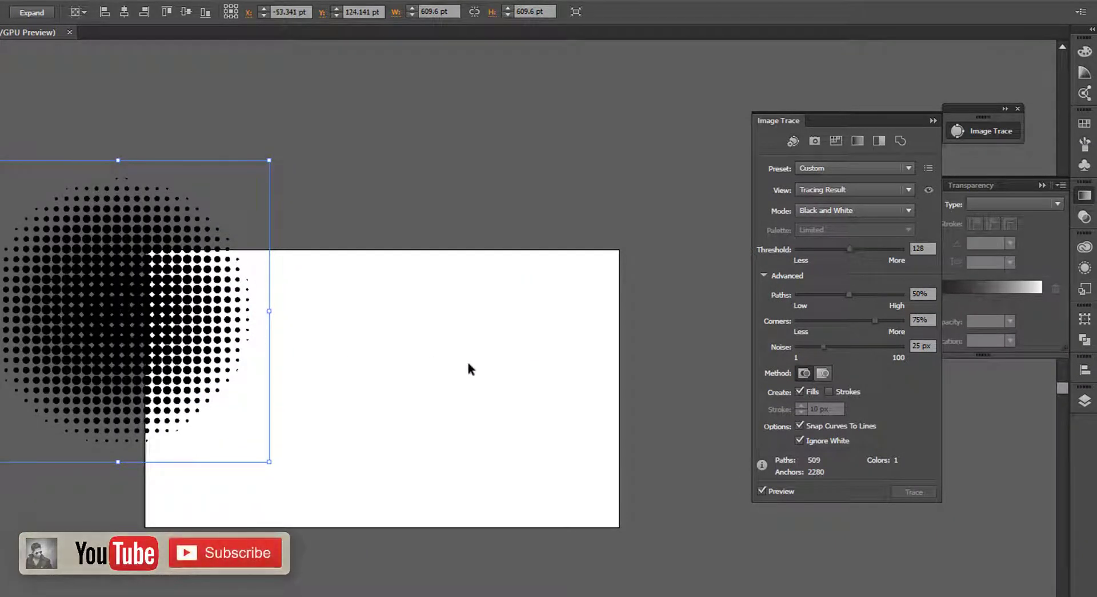
Reselect the traced halftone, close the Image Trace and Gradient panels, and show Window > Symbols.
left_click(419, 405)
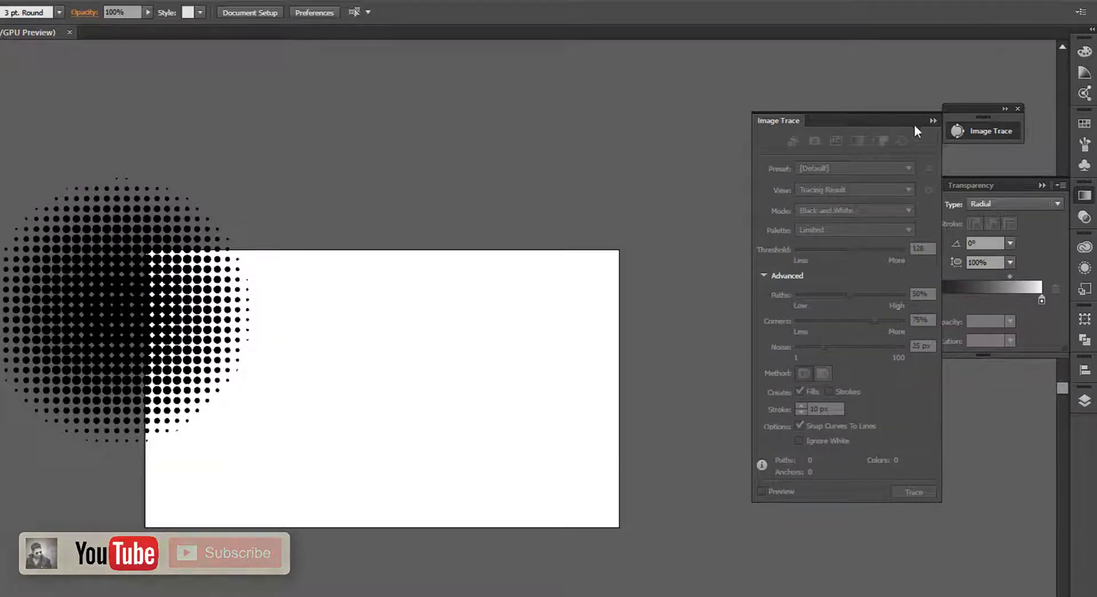
left_click(932, 121)
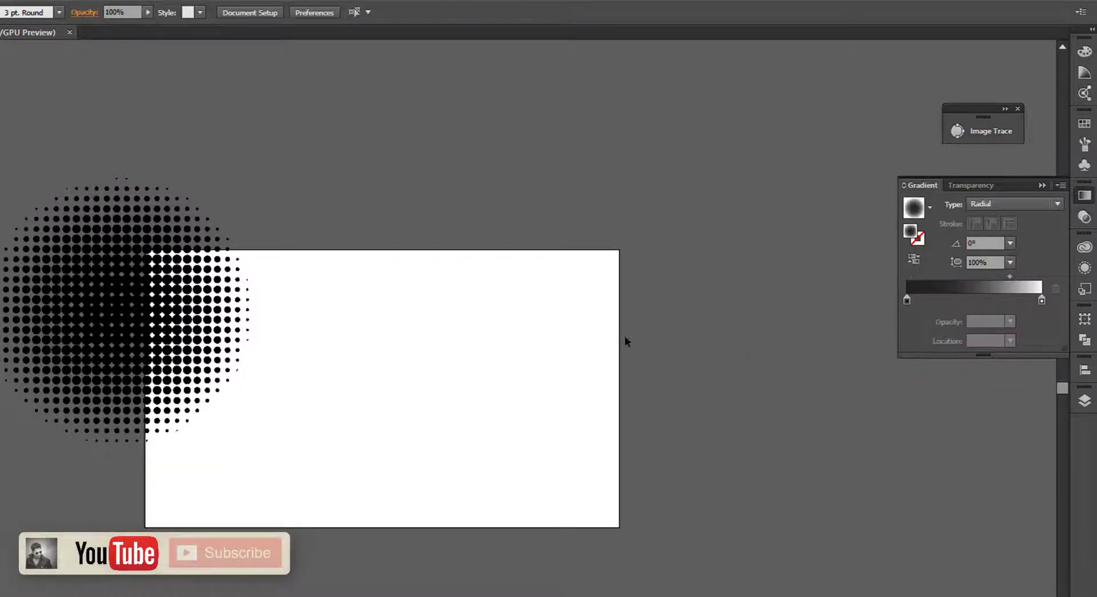
left_click(388, 384)
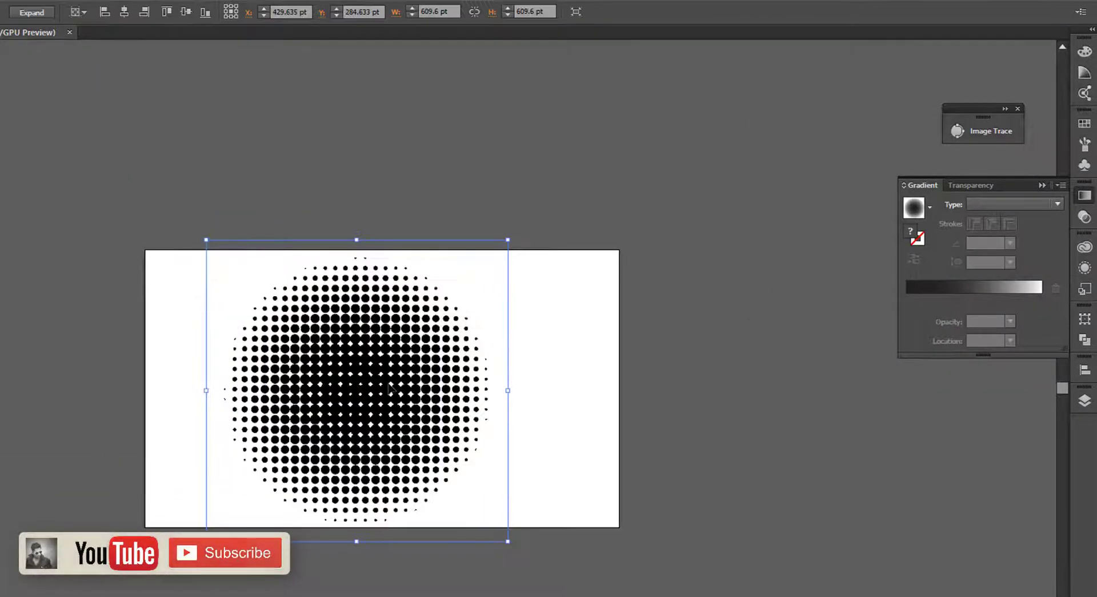
left_click(1041, 186)
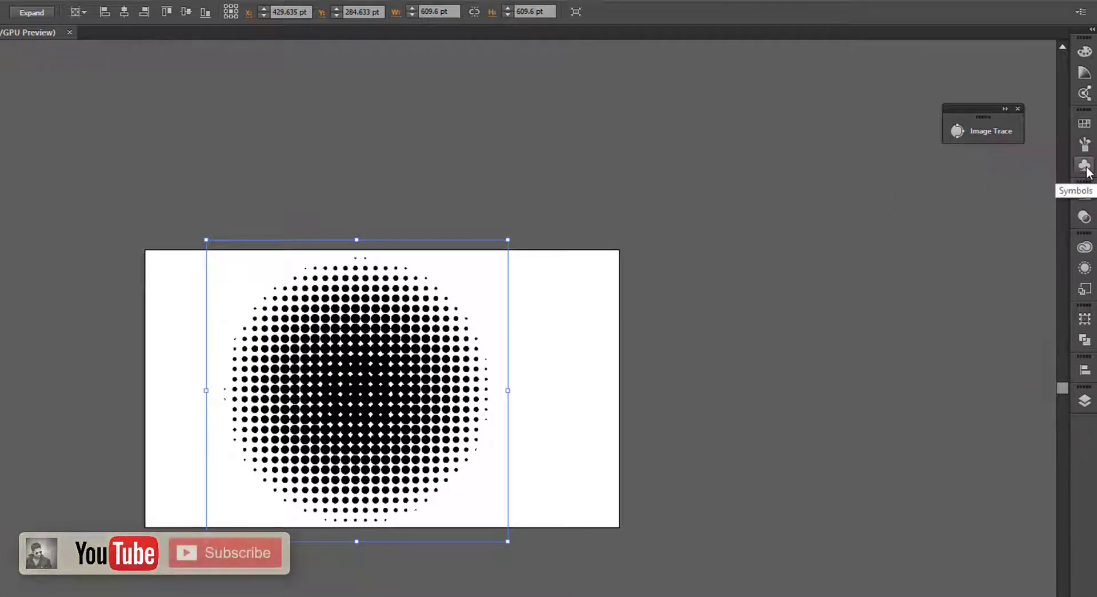
left_click(1084, 166)
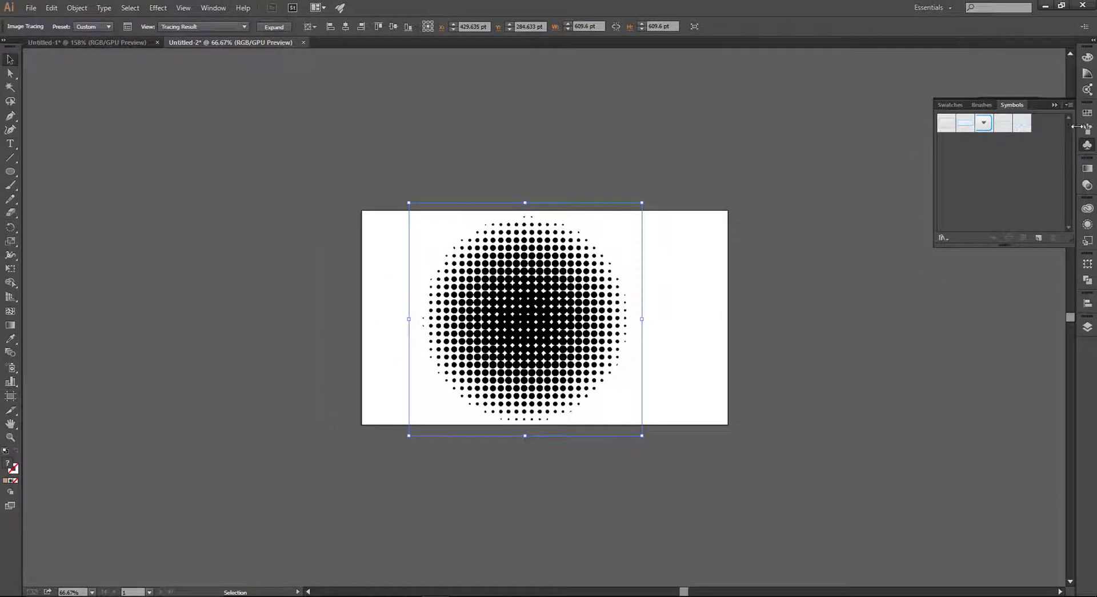
left_click(1056, 105)
left_click(213, 8)
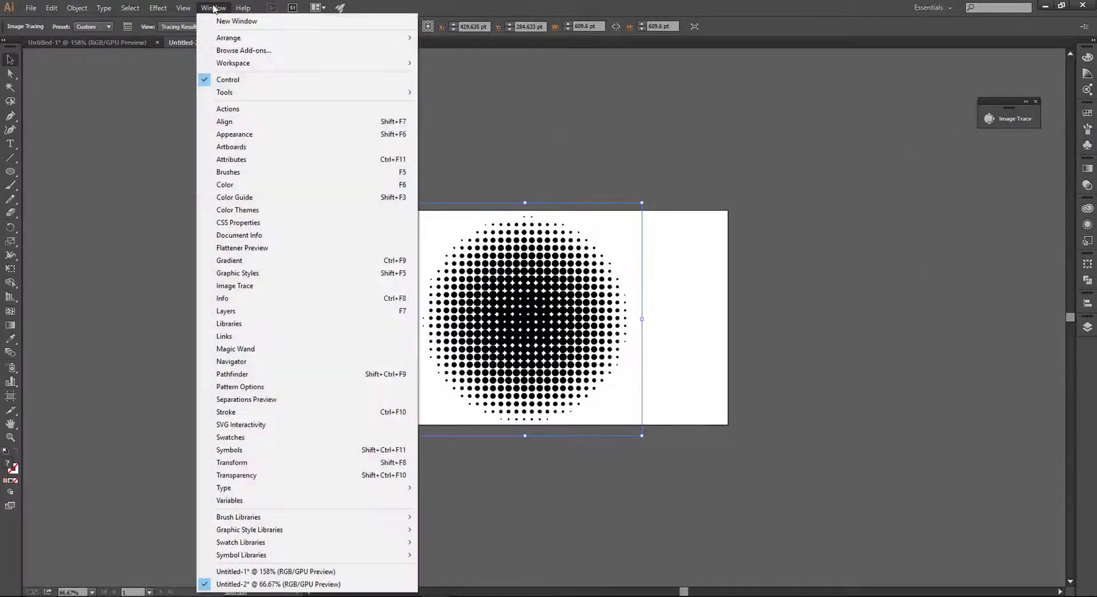
left_click(229, 450)
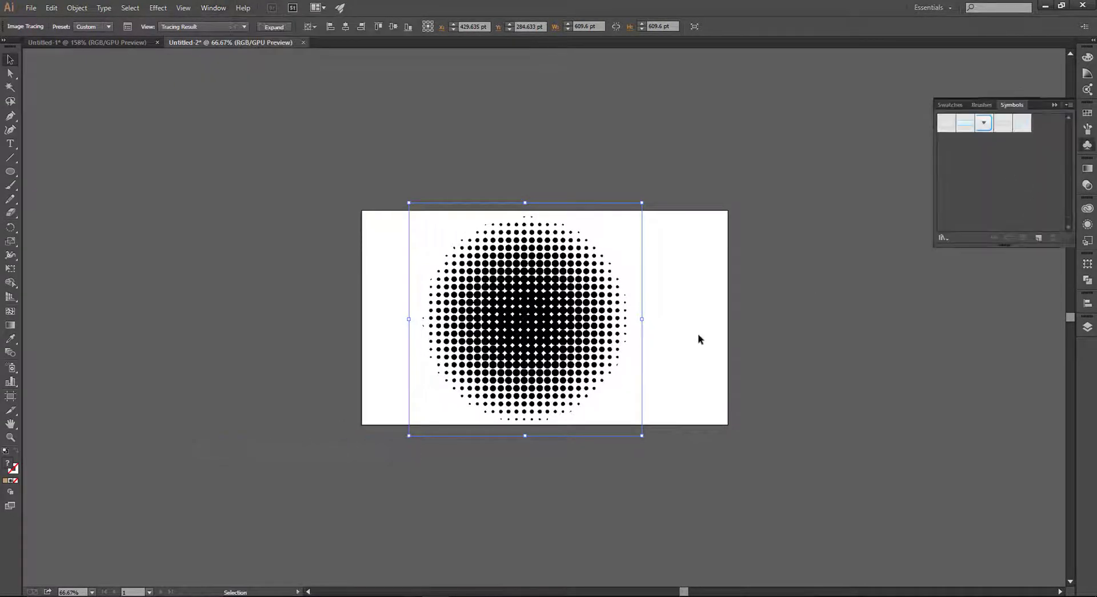
Drag the traced halftone into the Symbols panel as symbol 'dot' and move its instance aside.
left_click_drag(553, 312, 1013, 167)
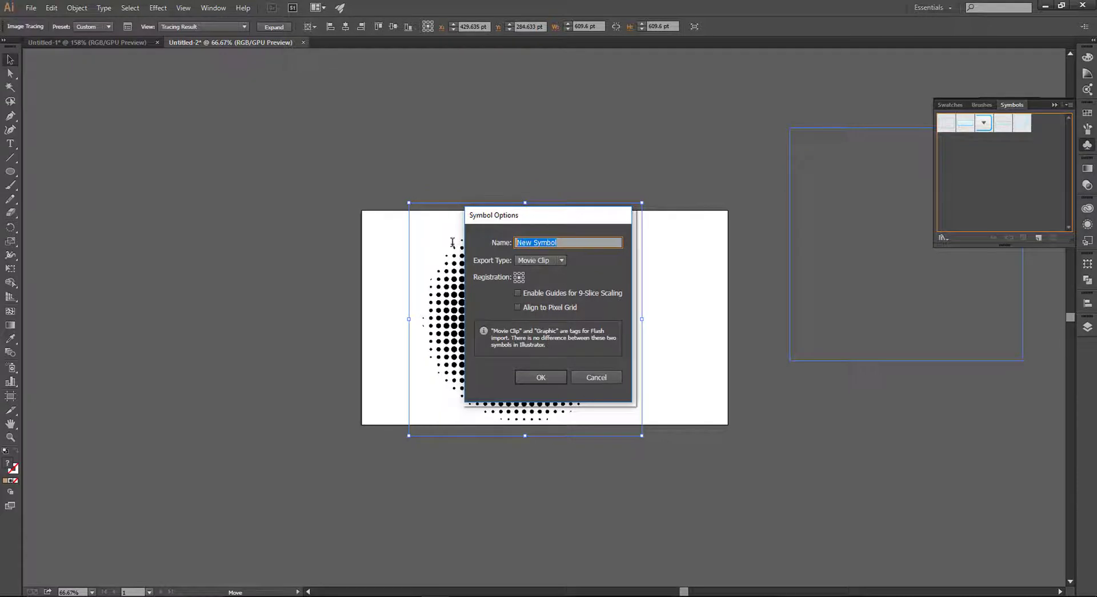
type("dot")
left_click(540, 377)
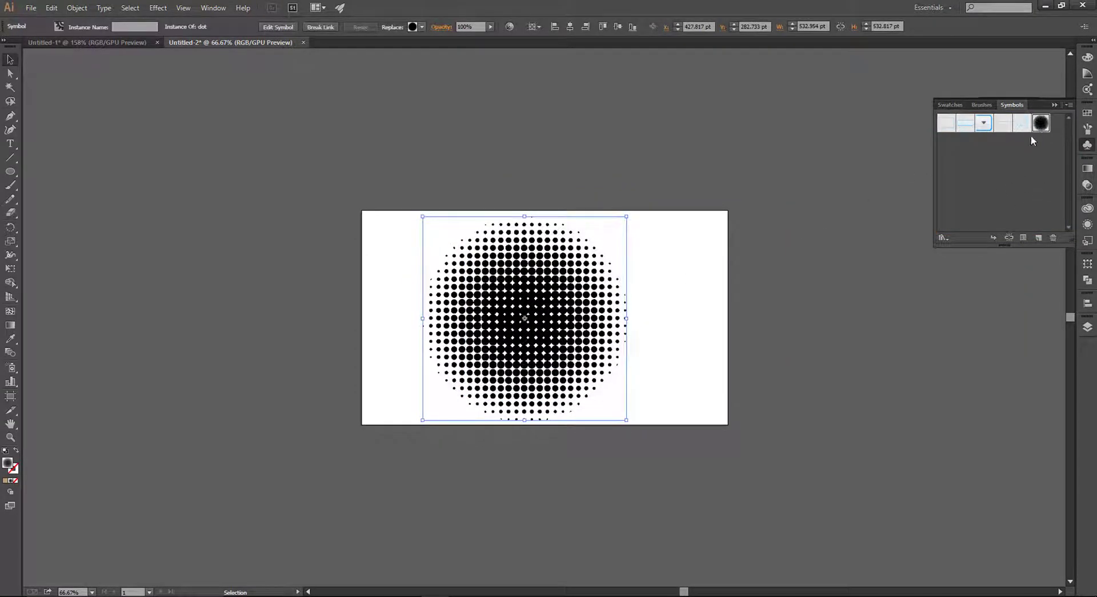
left_click_drag(566, 323, 273, 252)
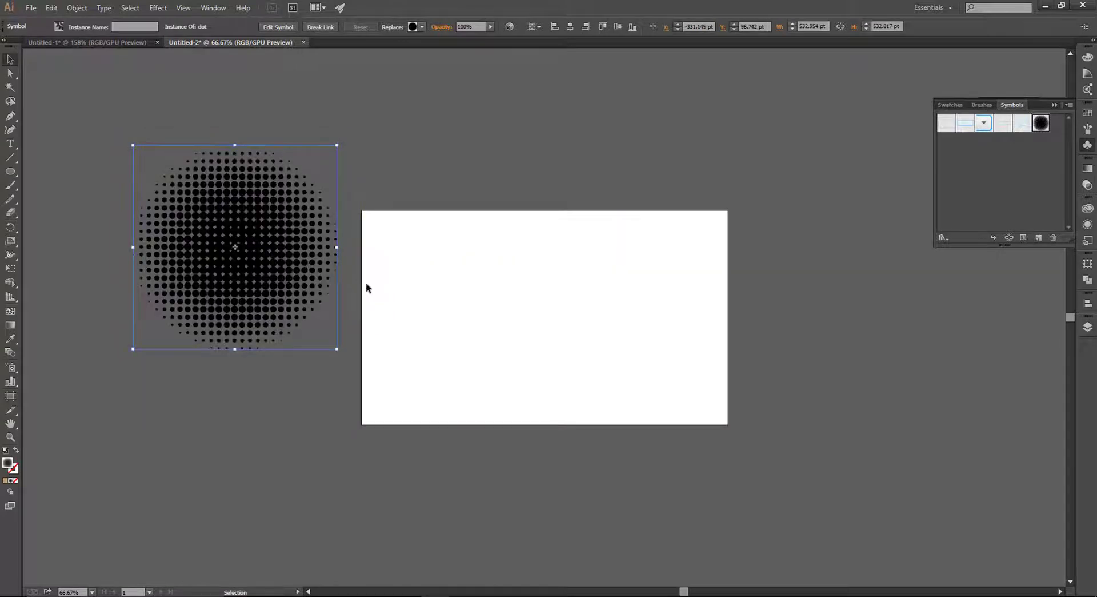
Zoom to 150%, draw a large circle and fill it with a light tan-brown swatch.
key("ctrl+plus")
key("ctrl+plus")
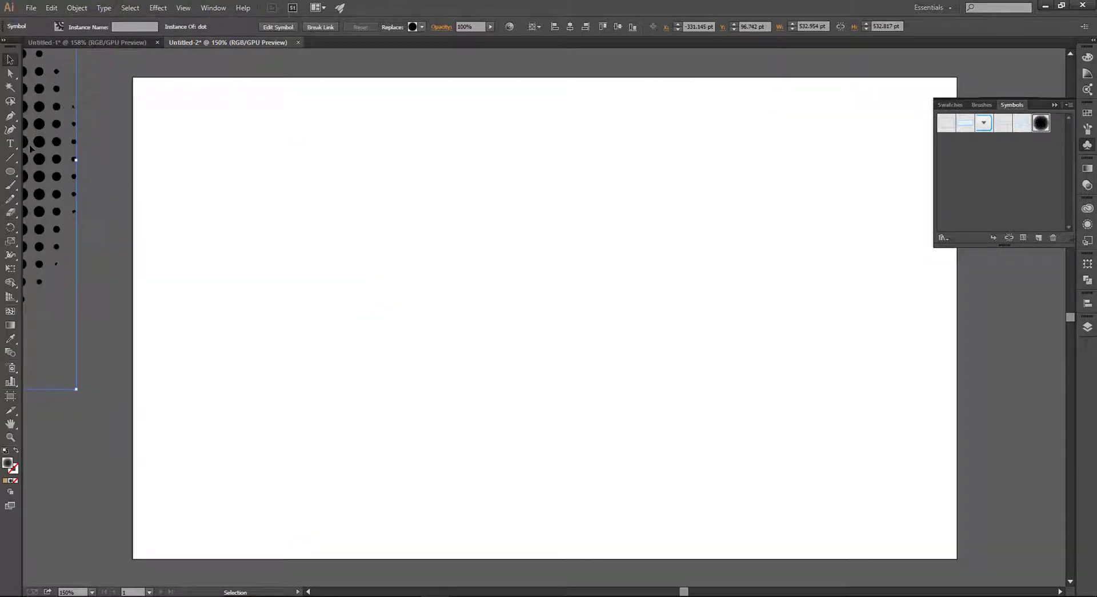
left_click(10, 172)
left_click_drag(412, 262, 552, 360)
key("ctrl+a")
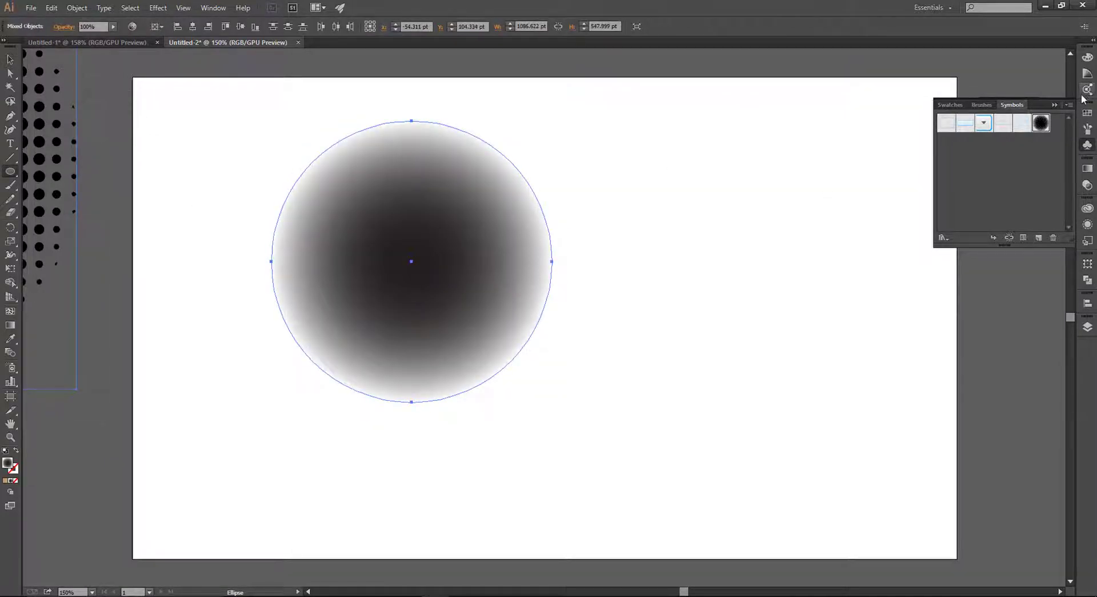
left_click(1088, 112)
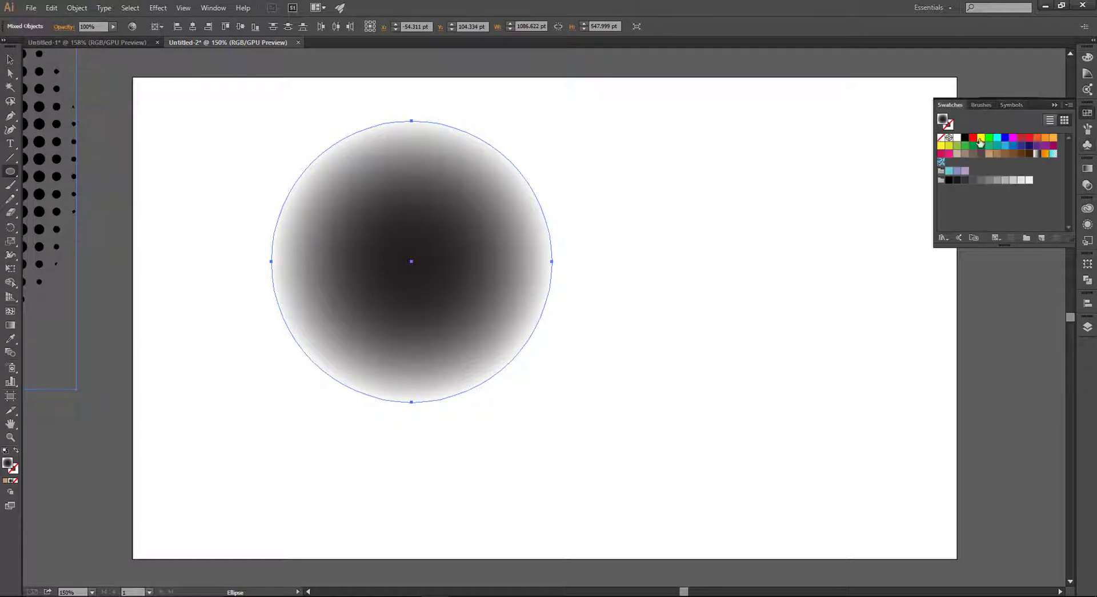
left_click(1006, 155)
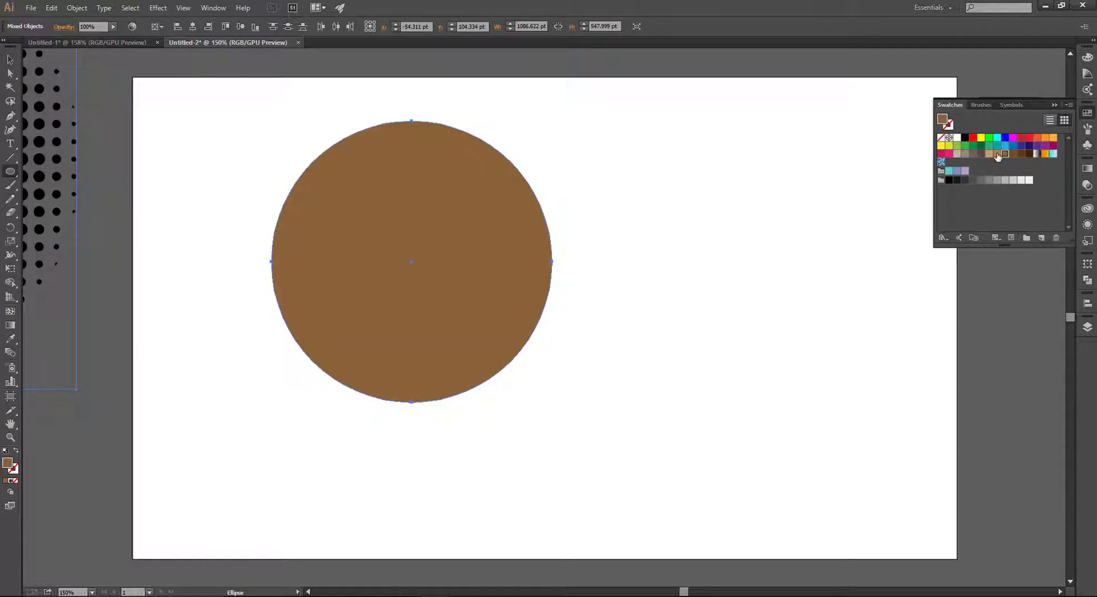
left_click(997, 154)
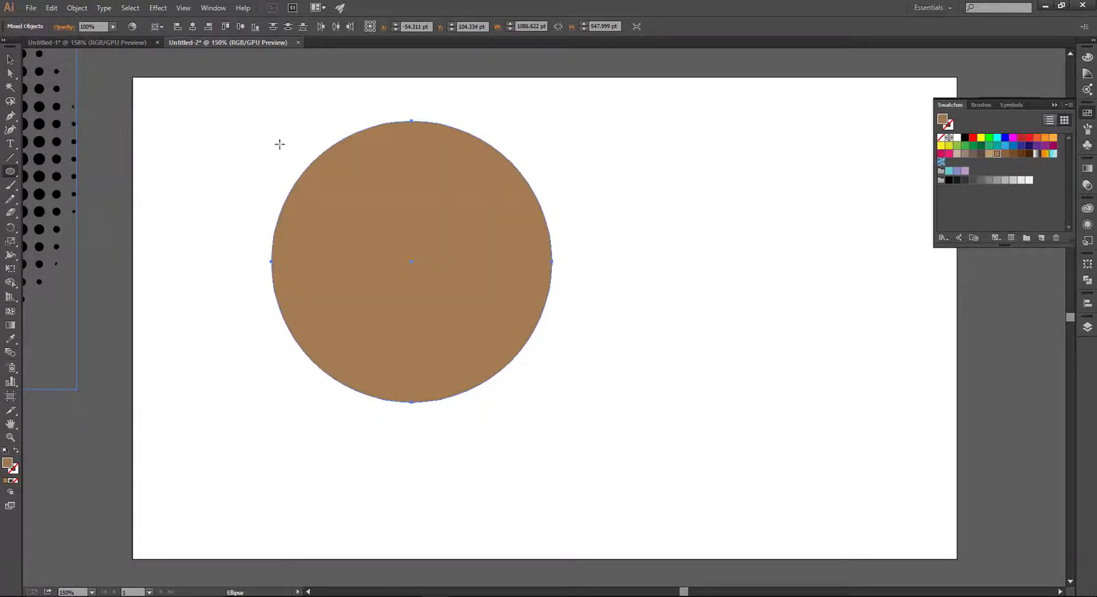
left_click(11, 212)
Cut the circle at its top and bottom anchors with the Scissors tool and delete the left half.
left_click(67, 228)
left_click(412, 120)
key("ctrl+plus")
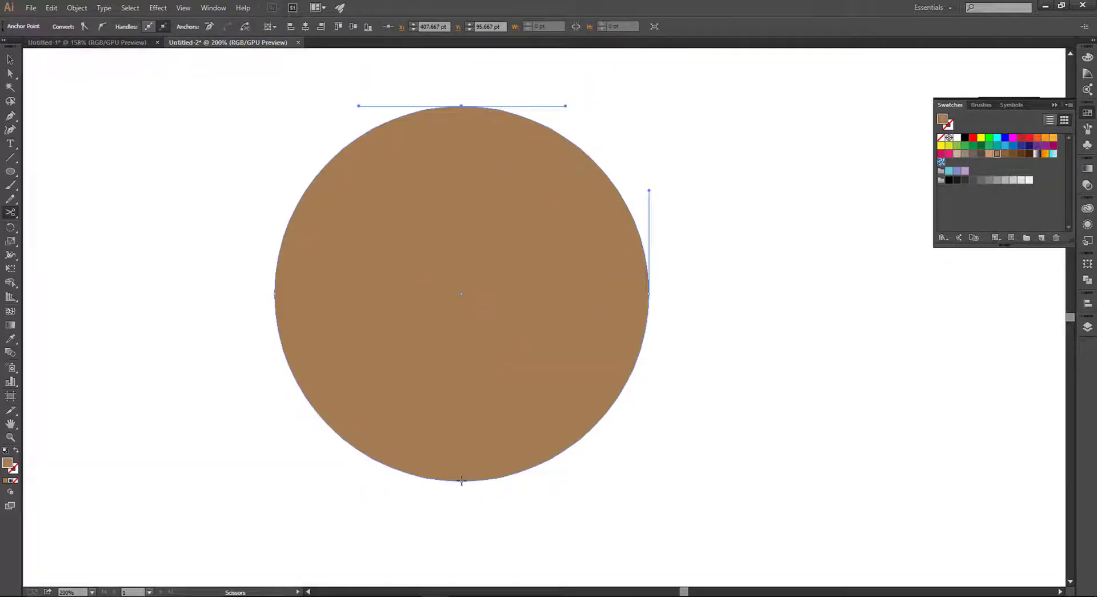
left_click(461, 480)
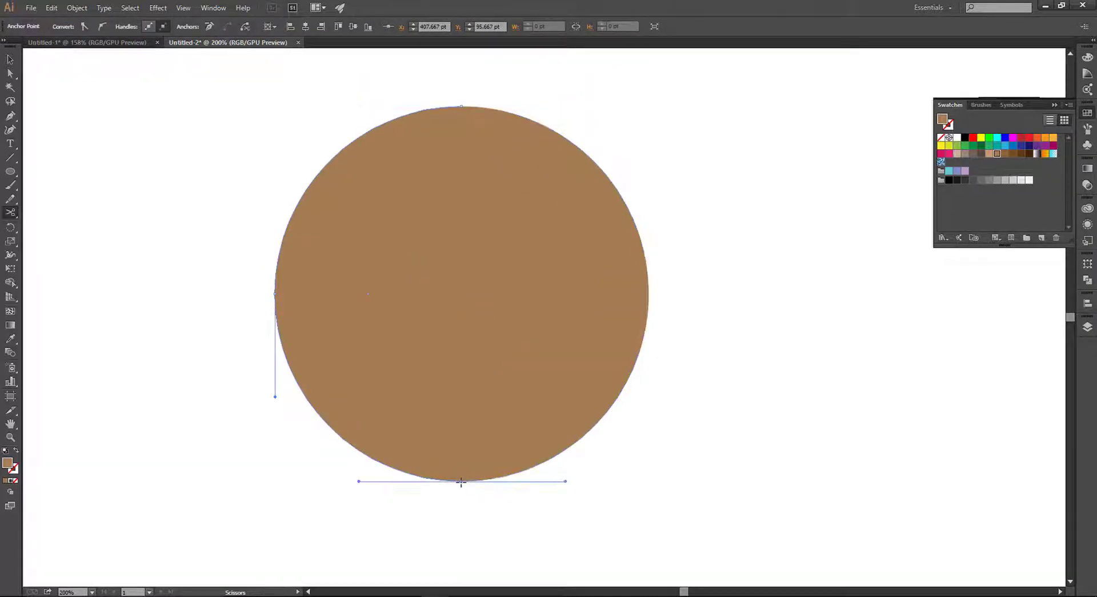
left_click(8, 61)
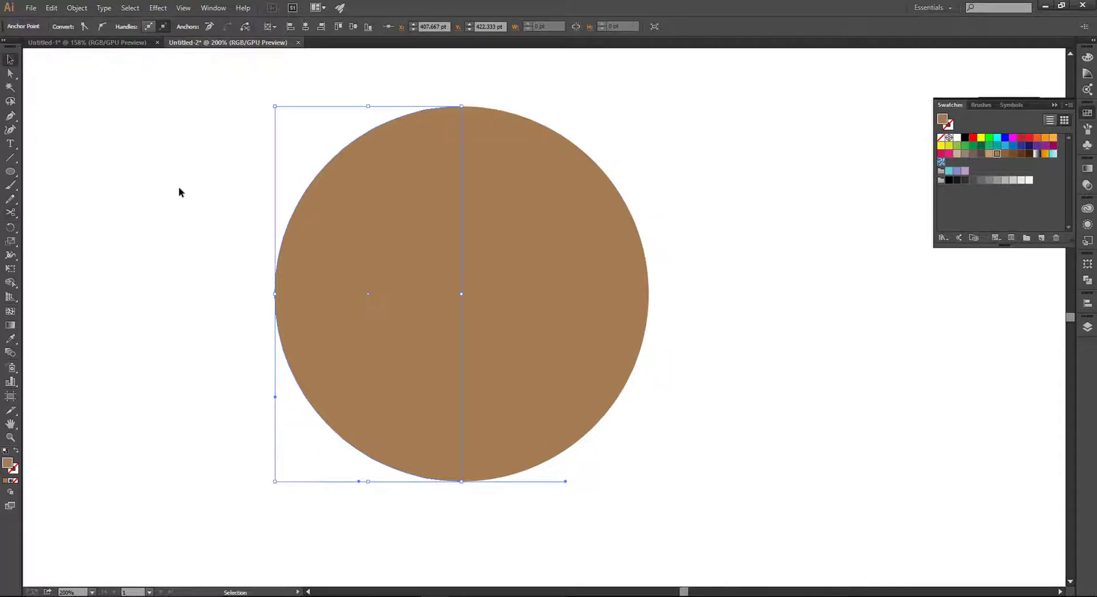
key("Delete")
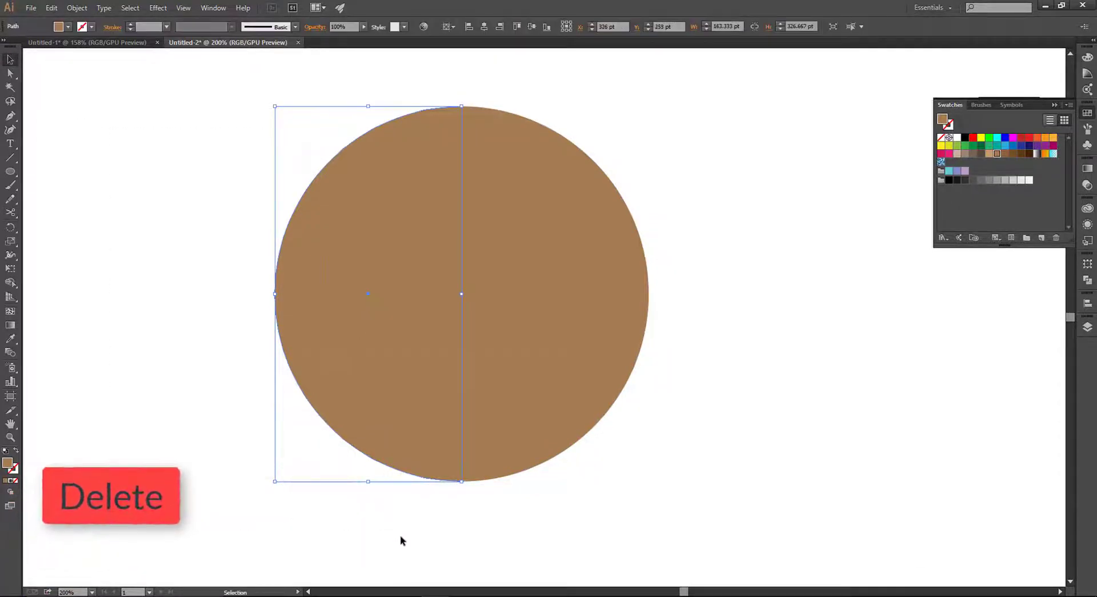
key("Delete")
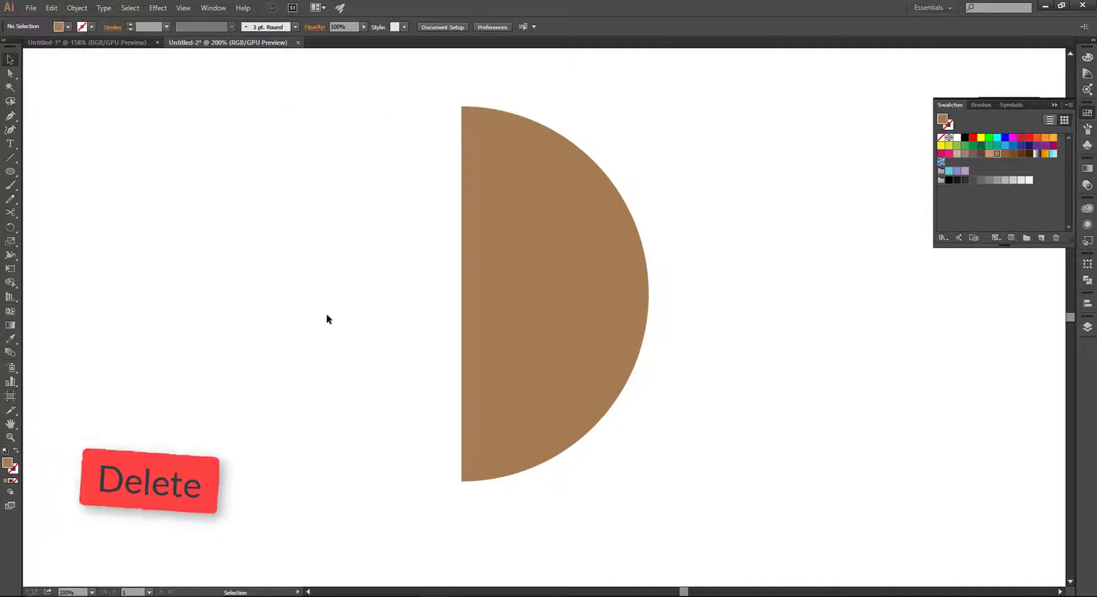
left_click(541, 323)
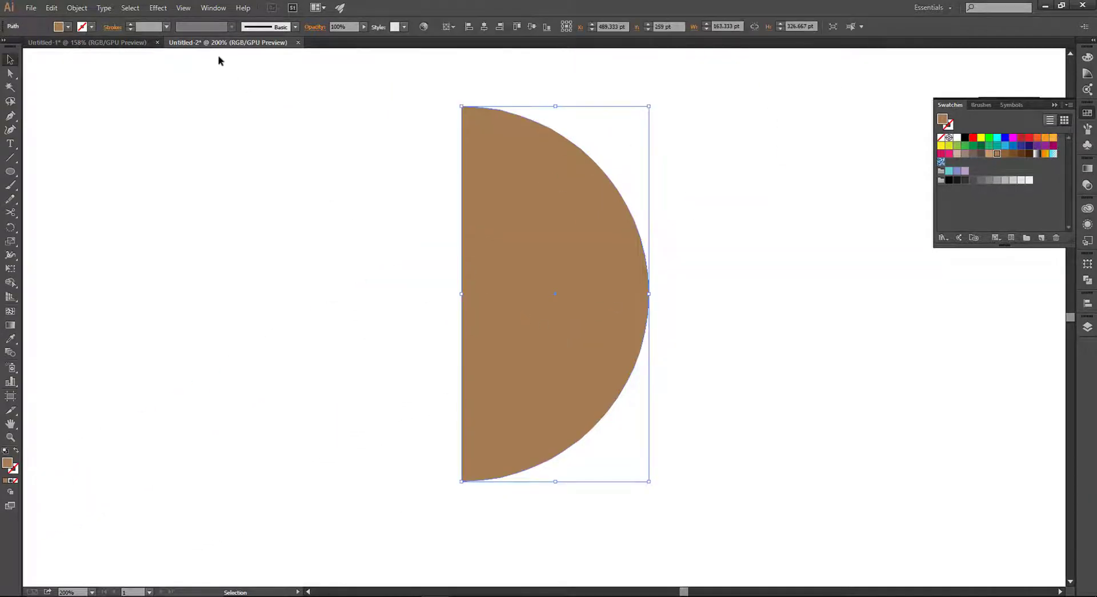
left_click(158, 8)
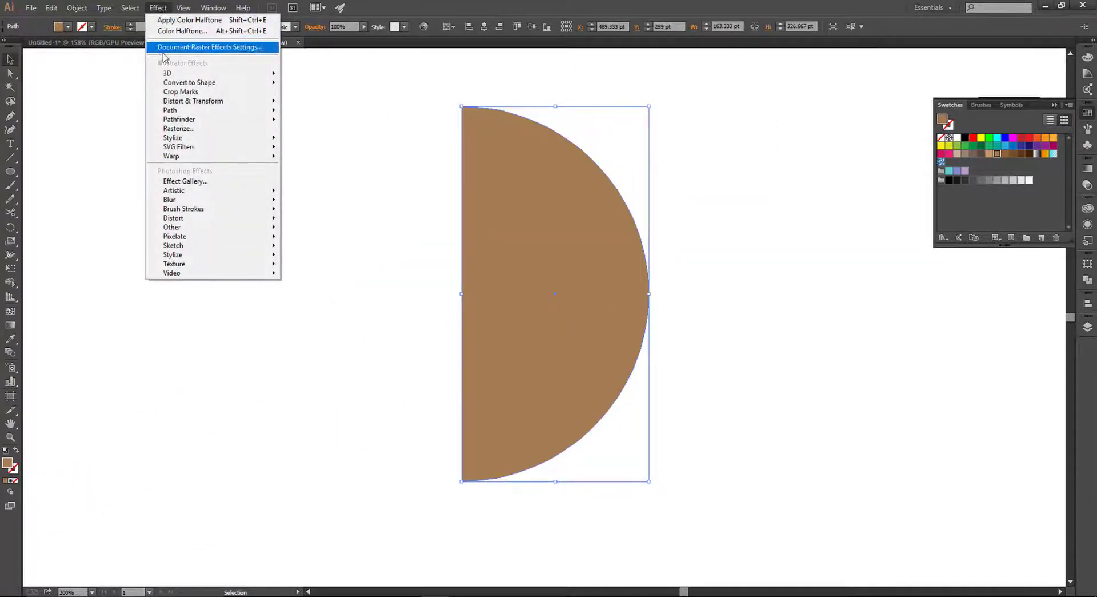
mouse_move(197, 73)
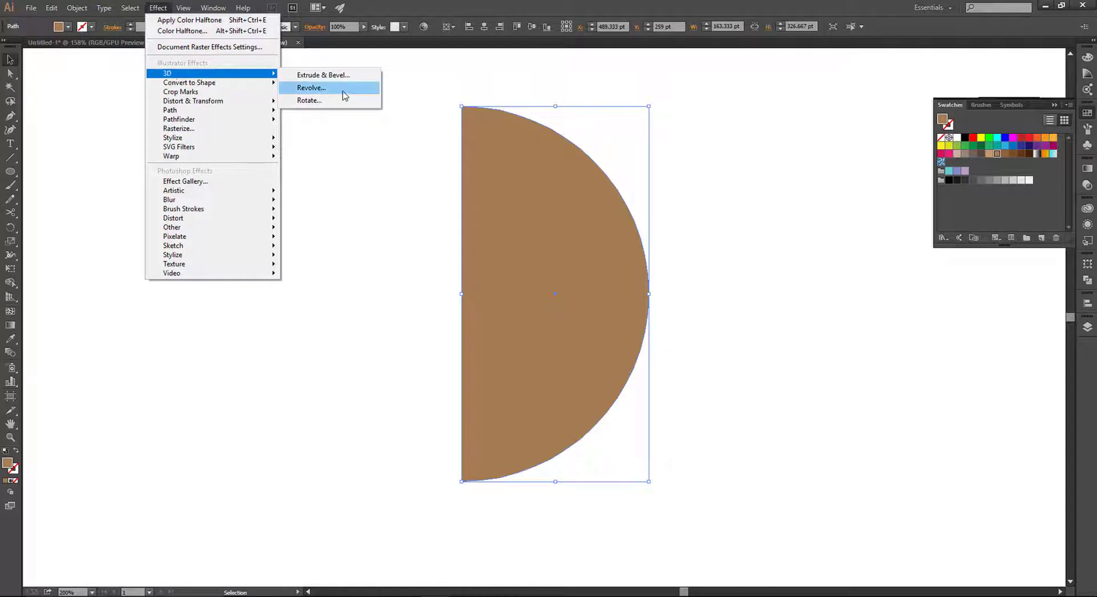
Revolve the tan half-circle 360° with 3D Revolve, previewing it as a shaded brown sphere.
left_click(345, 96)
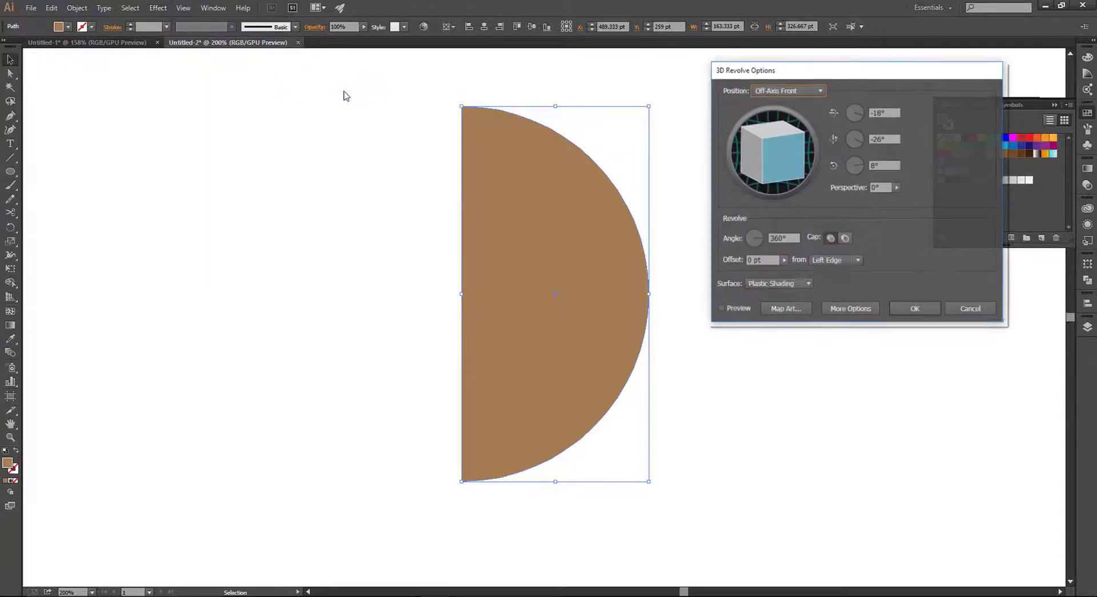
left_click(736, 312)
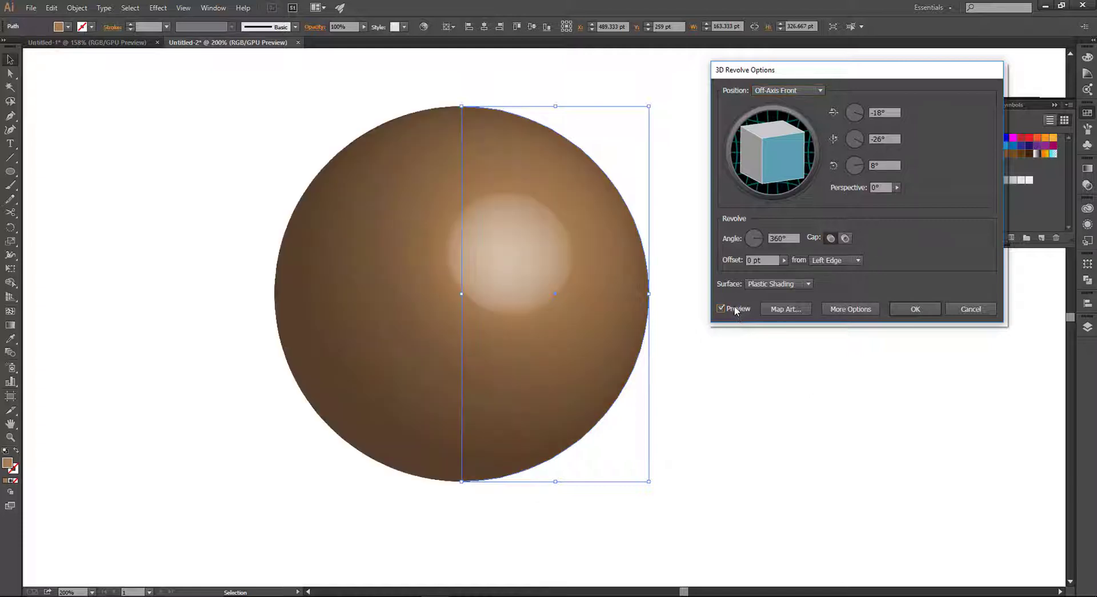
Map the 'dot' symbol onto the sphere's surface with Invisible Geometry on, then apply the revolve.
left_click(803, 310)
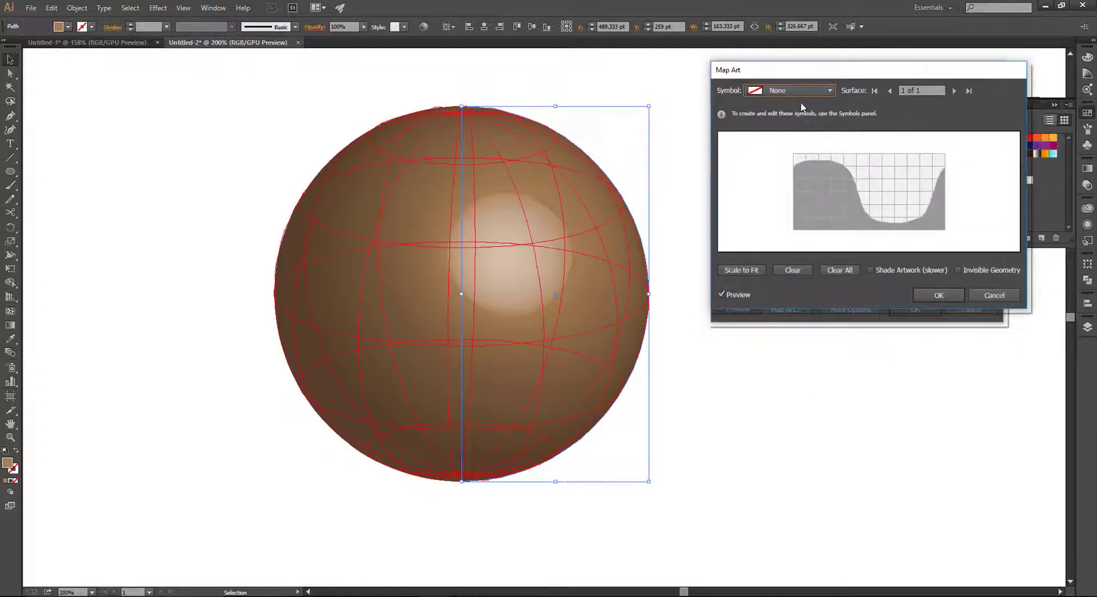
left_click(818, 91)
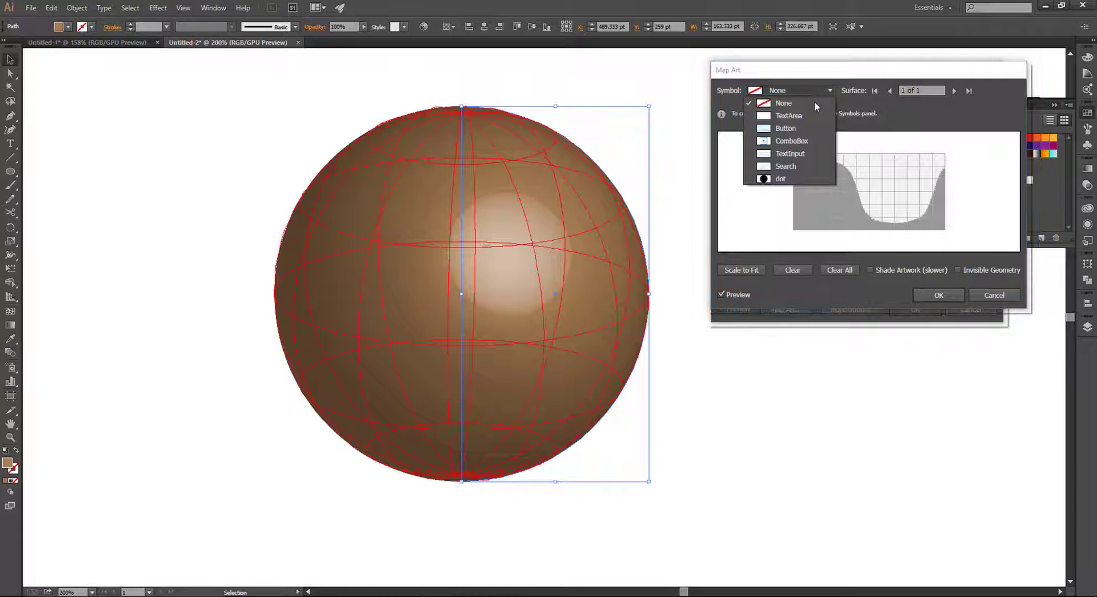
left_click(798, 180)
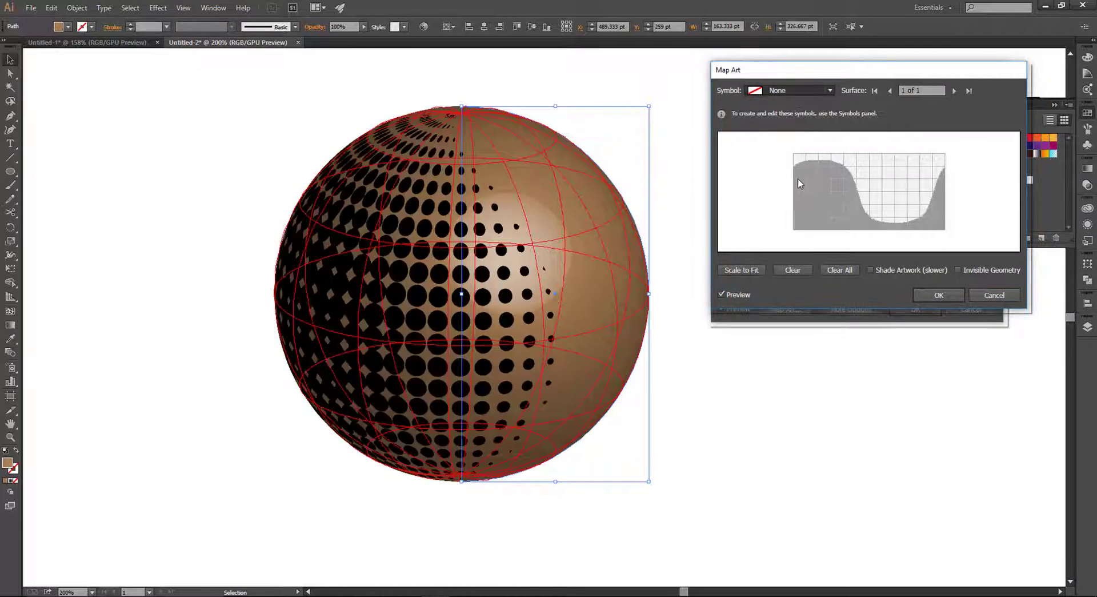
left_click_drag(877, 203, 921, 206)
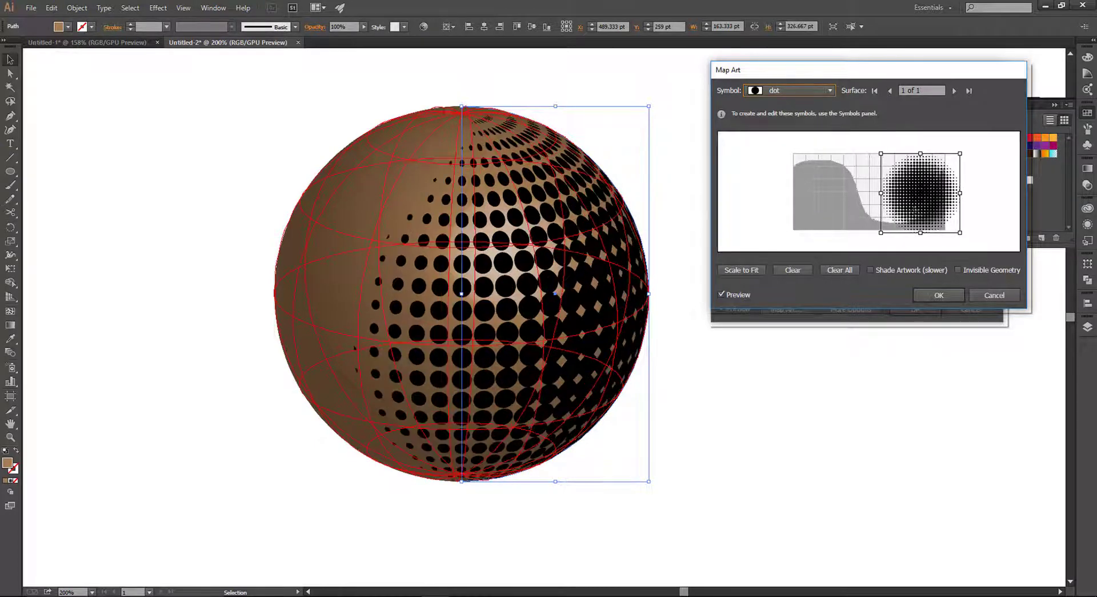
left_click_drag(921, 206, 923, 206)
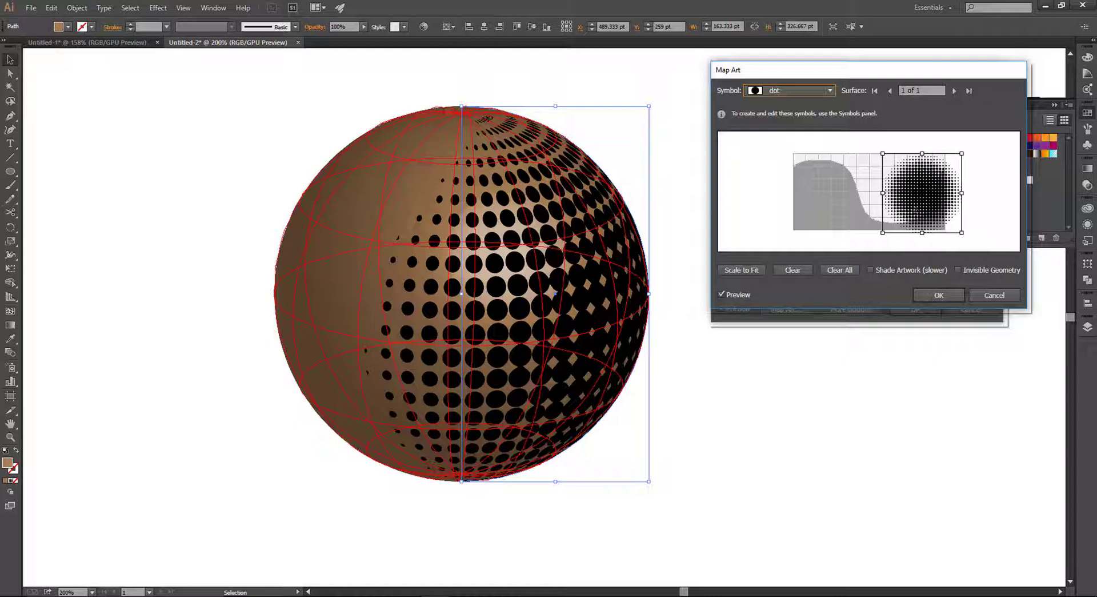
left_click(959, 270)
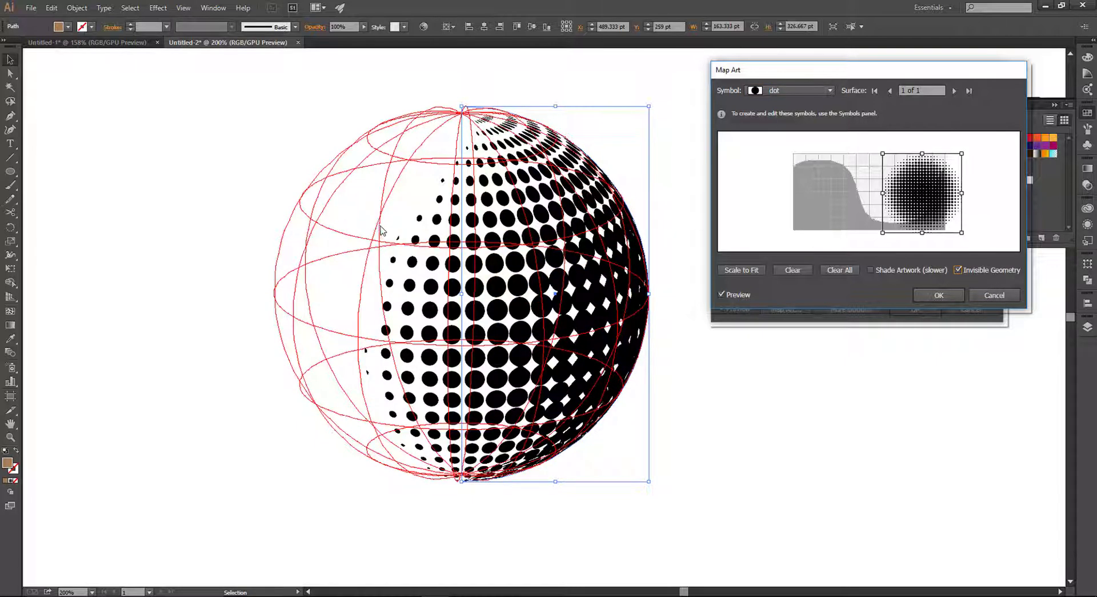
left_click(944, 298)
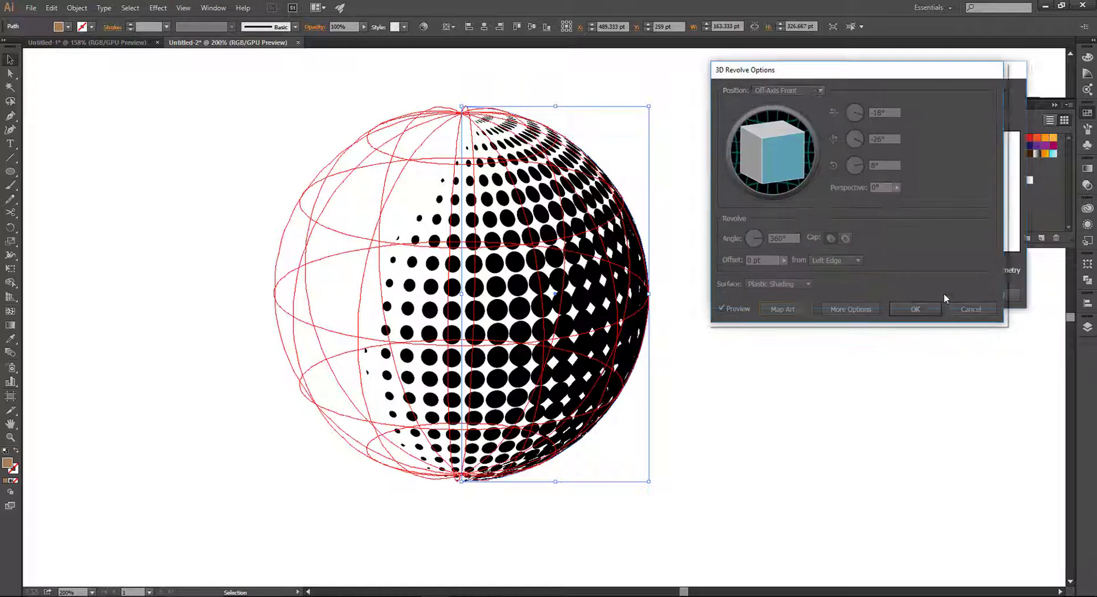
left_click(915, 310)
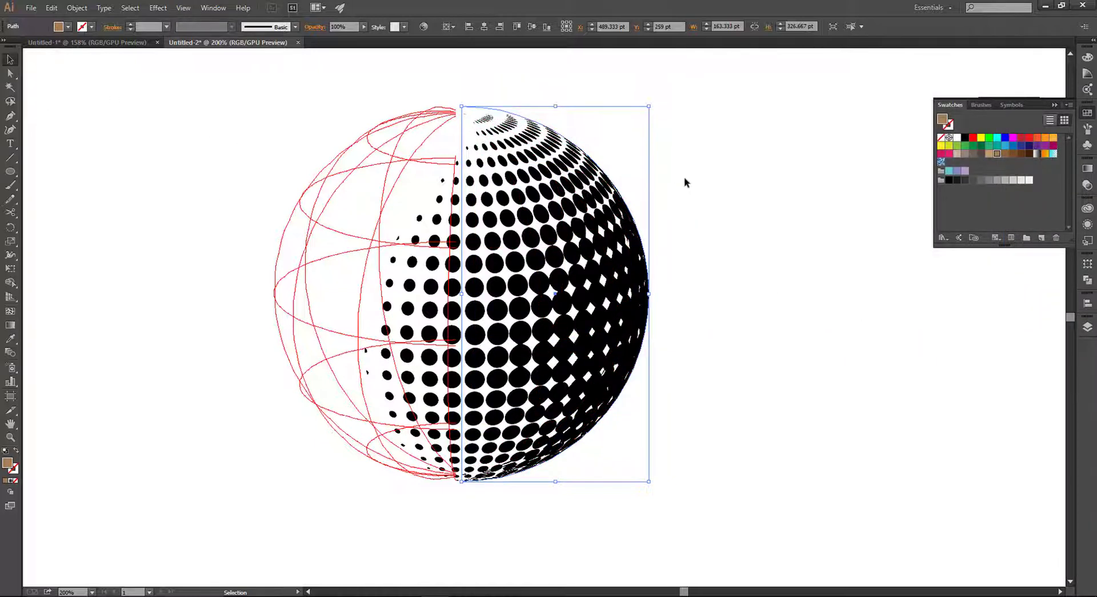
Expand the 3D halftone sphere's appearance into ordinary vector artwork.
left_click(762, 153)
left_click_drag(750, 125, 244, 499)
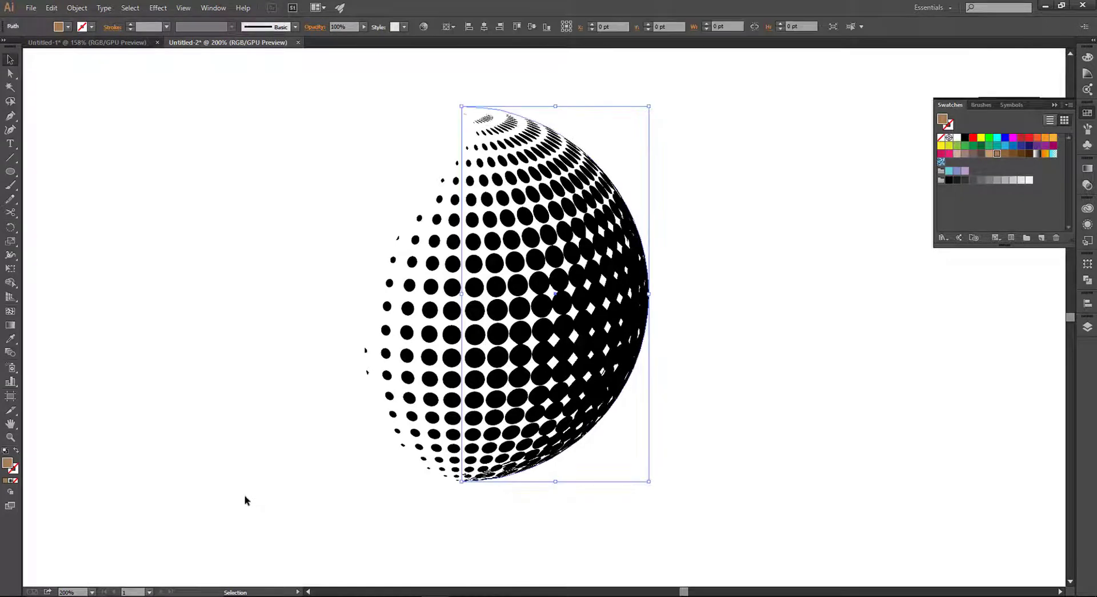
left_click(77, 8)
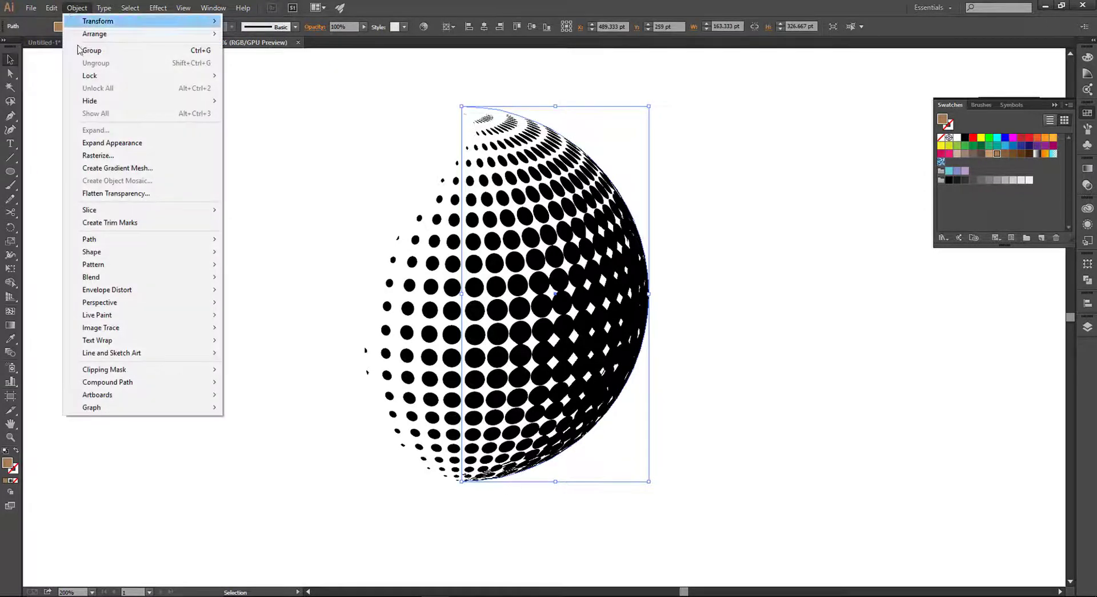
left_click(100, 144)
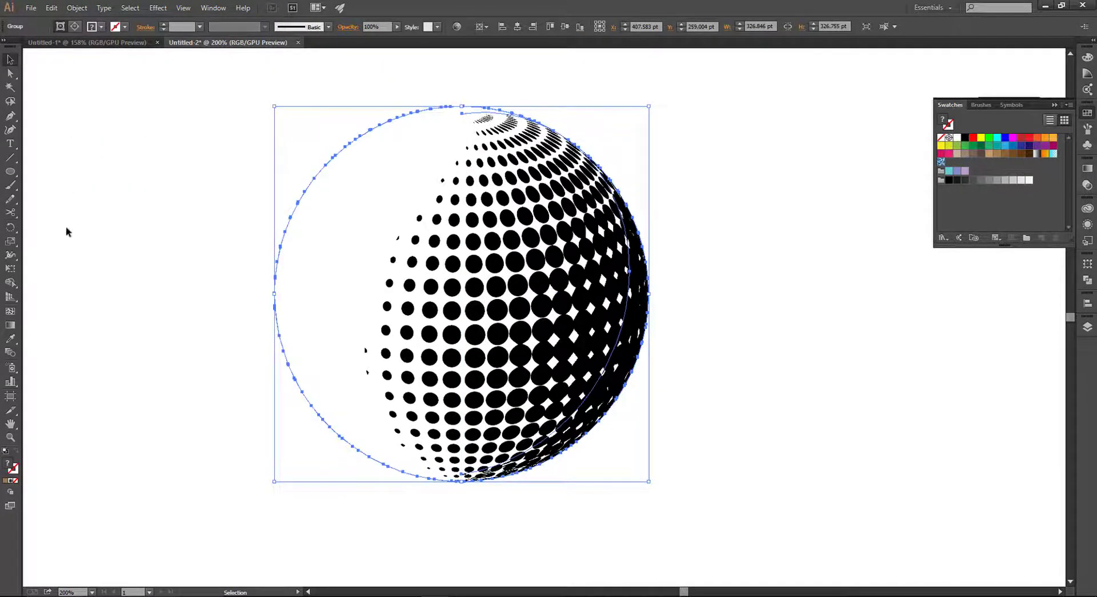
Reselect the expanded sphere group and check its context-menu group options.
left_click_drag(654, 144, 299, 465)
right_click(541, 288)
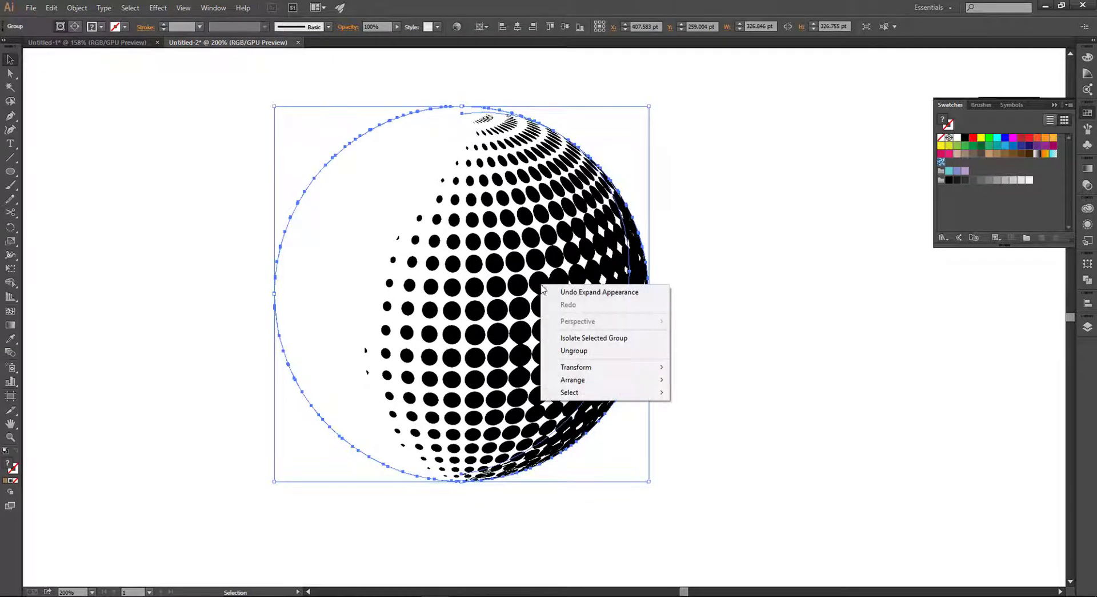
left_click(588, 351)
left_click(679, 319)
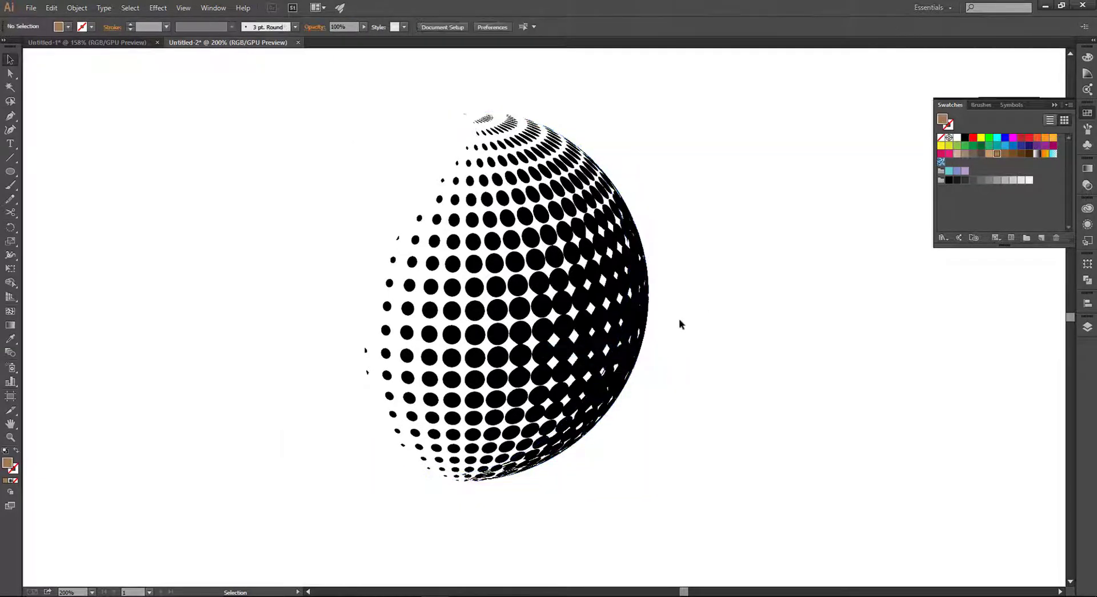
left_click_drag(705, 228, 578, 444)
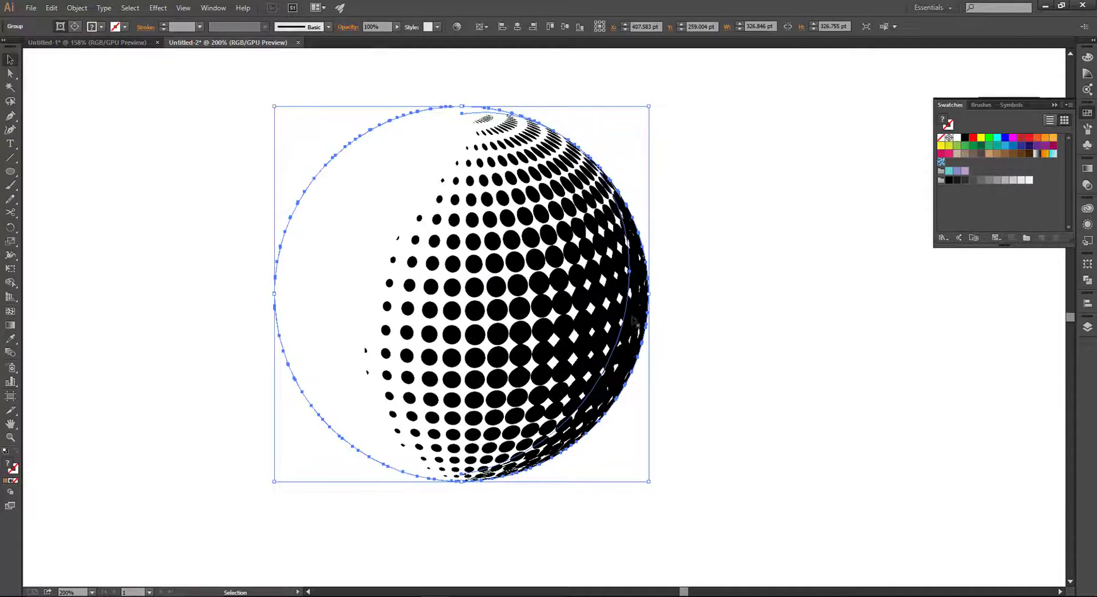
Release the clipping mask on the sphere's circular clipping group.
right_click(633, 314)
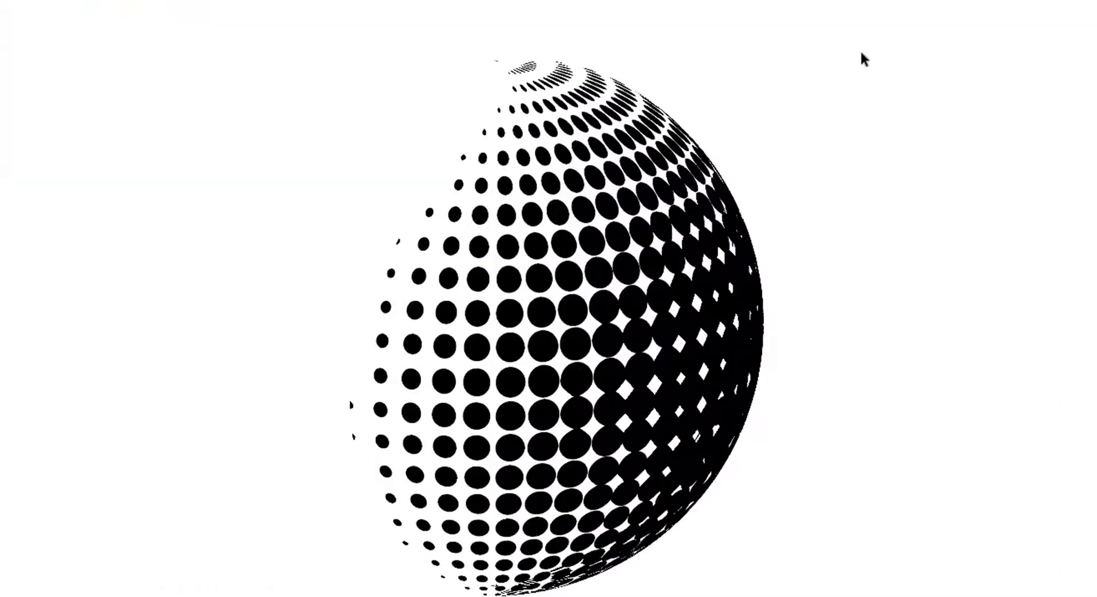
left_click_drag(833, 54, 212, 588)
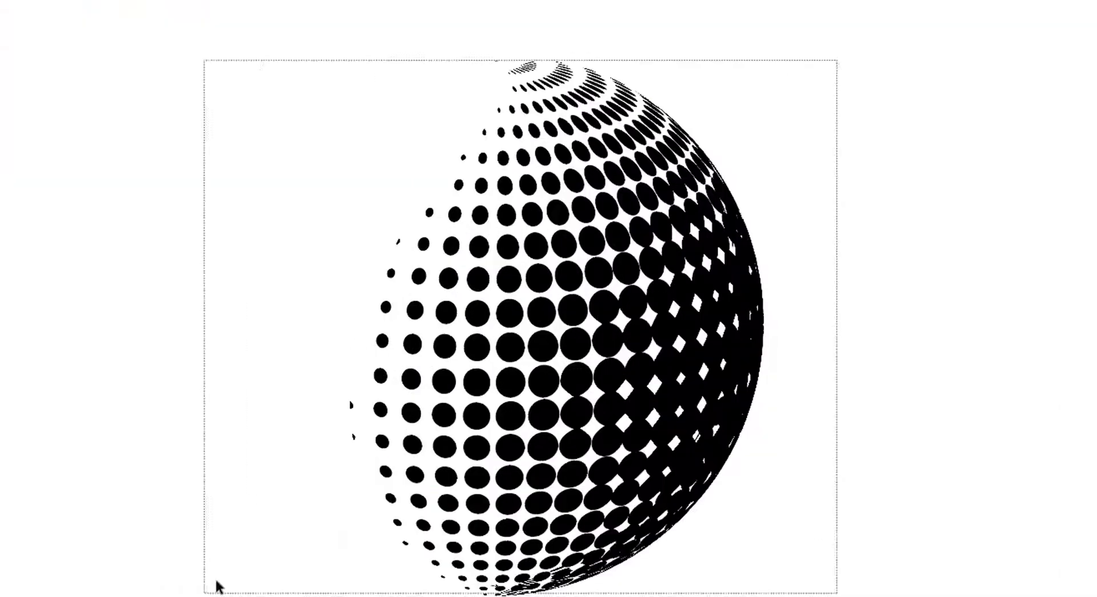
right_click(630, 296)
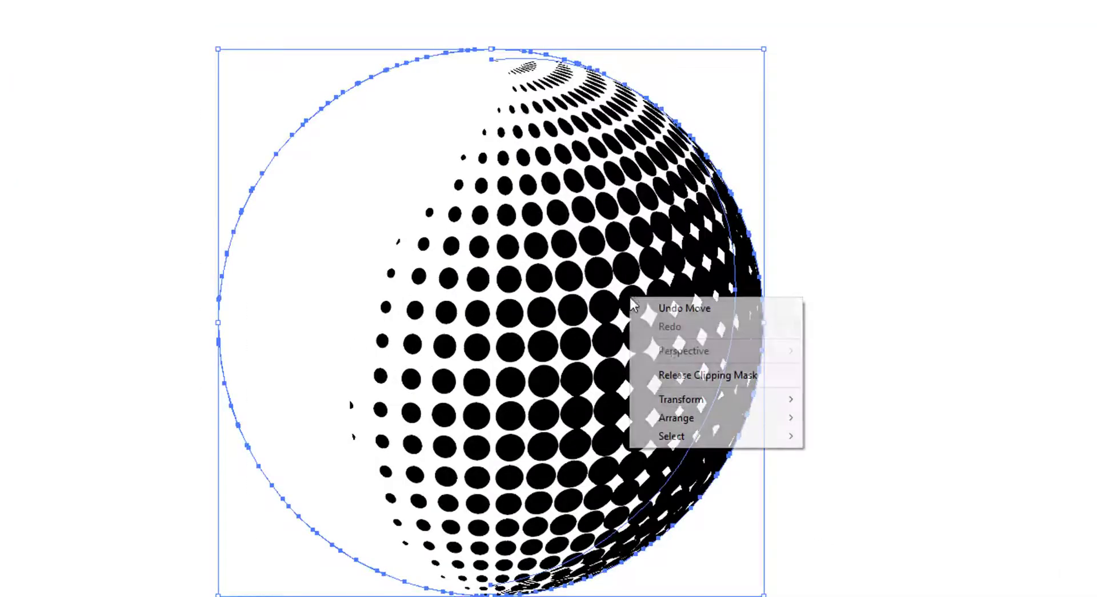
left_click(685, 376)
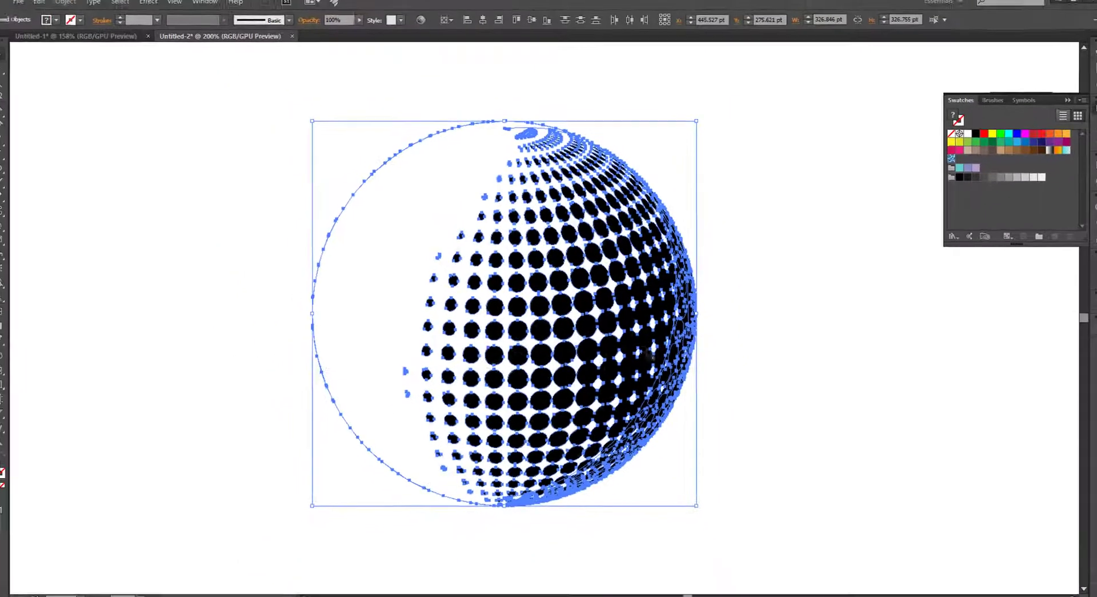
Move the large circle outline off to the right, away from the sphere.
left_click(827, 268)
left_click_drag(708, 126, 279, 386)
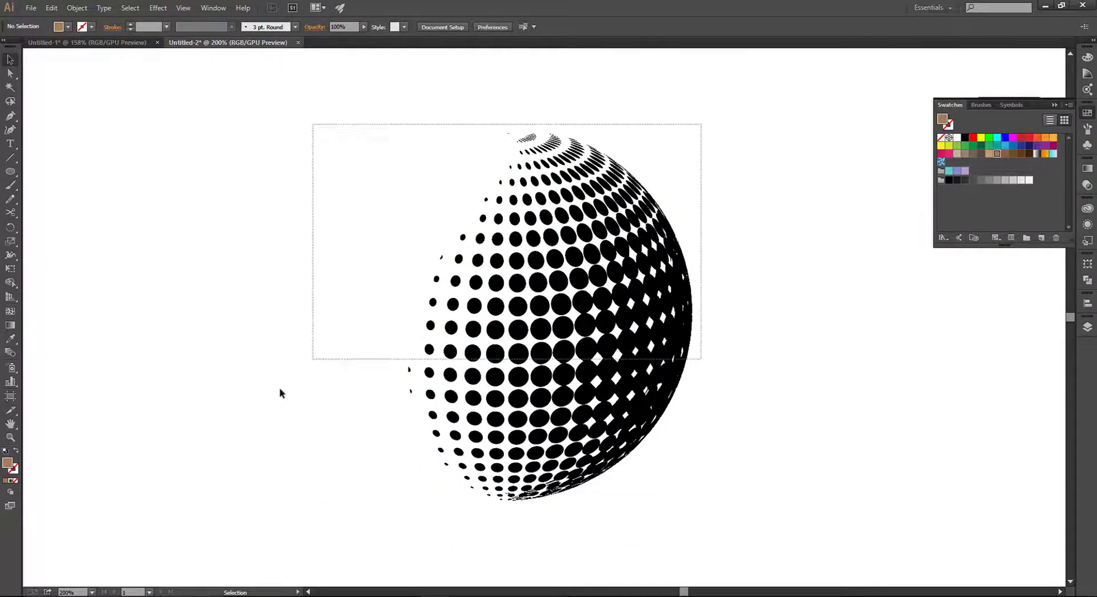
left_click(151, 305)
left_click(319, 323)
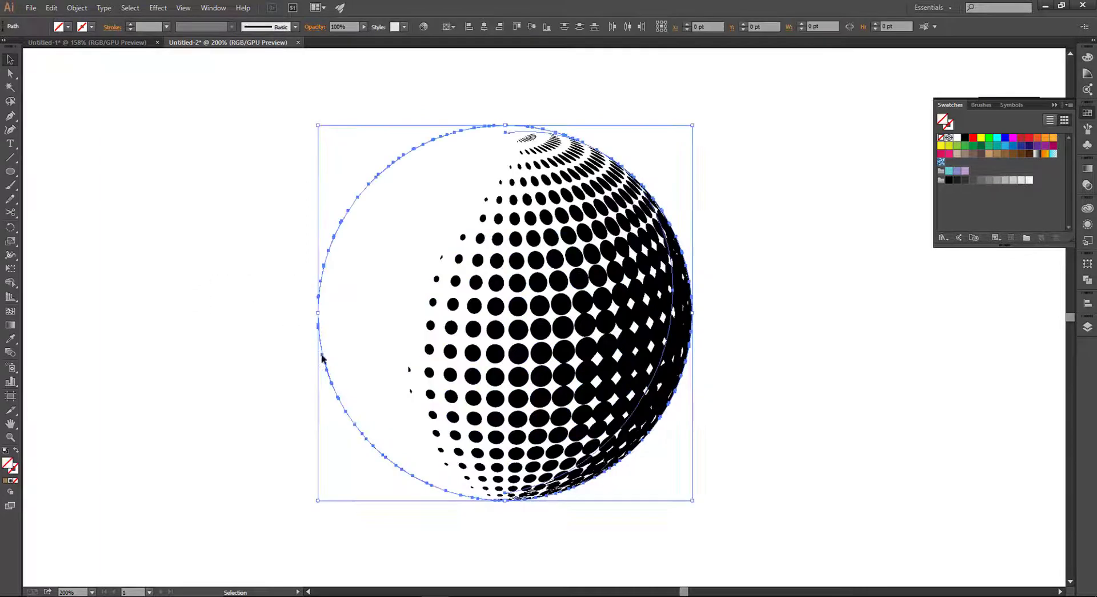
left_click_drag(318, 299, 6, 308)
left_click_drag(319, 330, 803, 333)
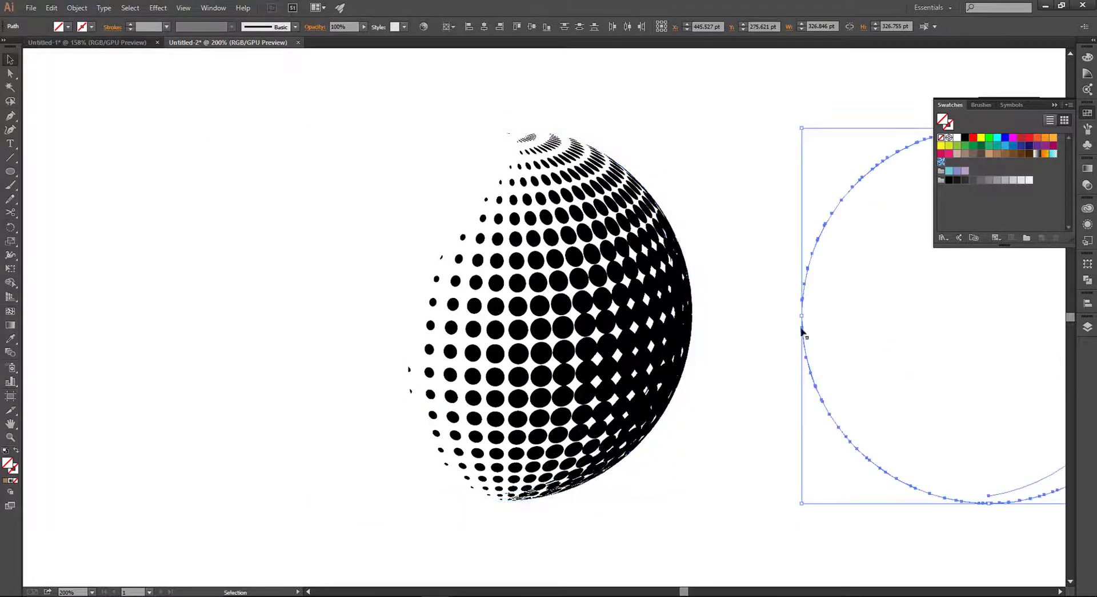
Shift the halftone dot group left and delete the stray crescent of edge dots.
left_click(728, 457)
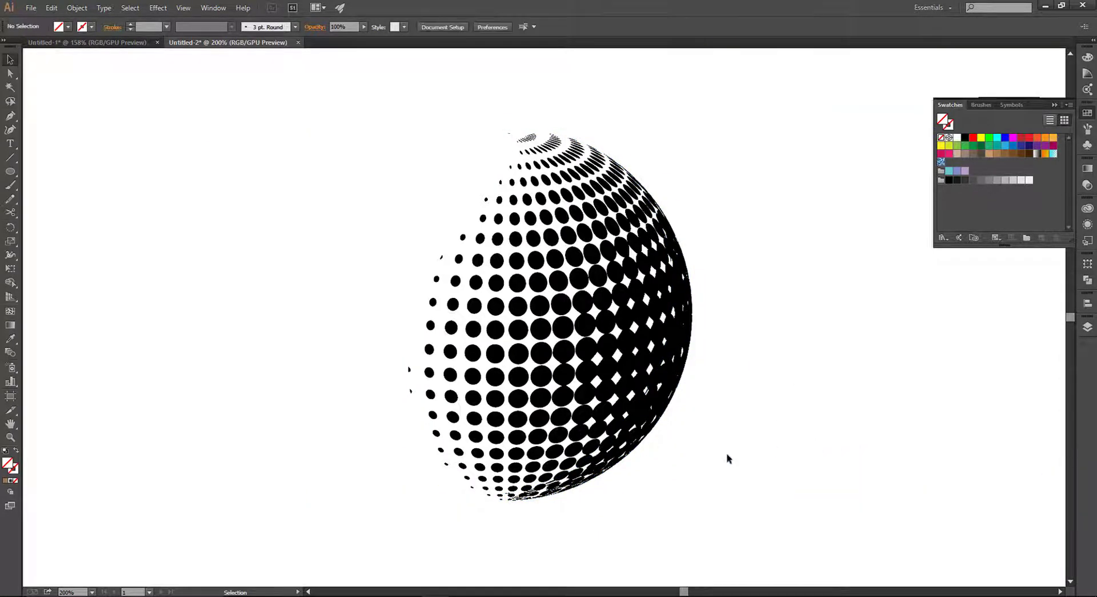
left_click_drag(360, 97, 505, 415)
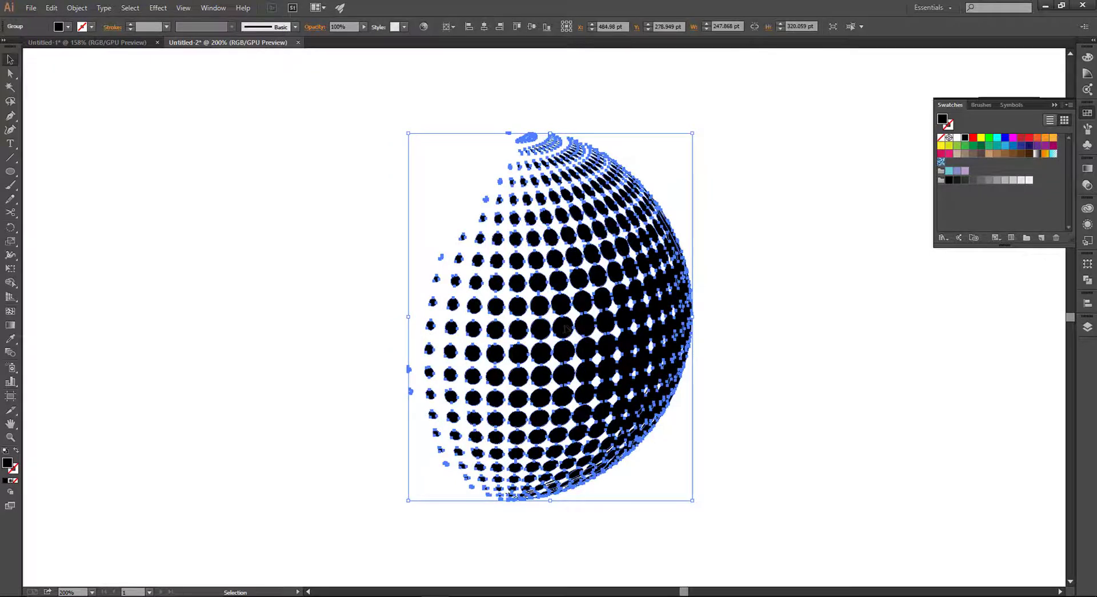
left_click_drag(542, 312, 323, 320)
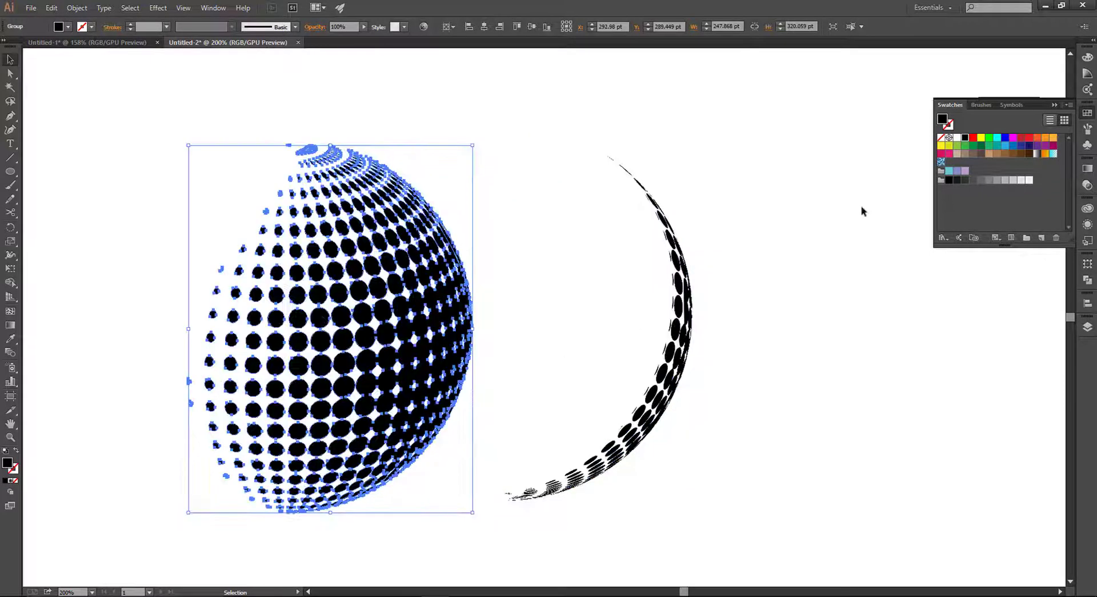
left_click(725, 311)
left_click_drag(794, 204, 614, 470)
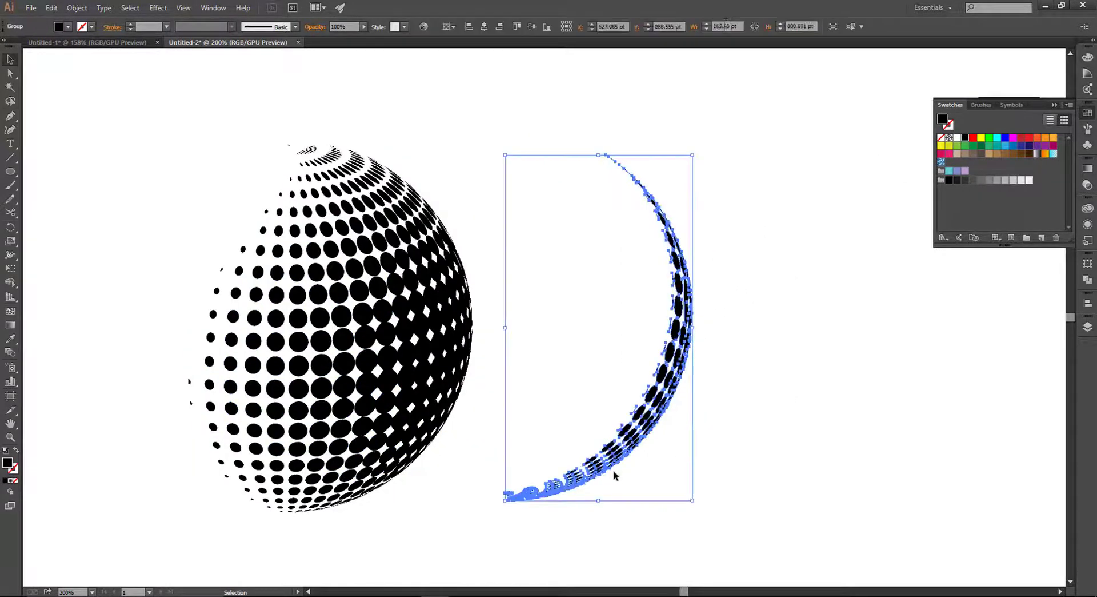
key("Delete")
Fill the halftone sphere's dots with a blue swatch, leaving the recoloured group selected.
key("ctrl+minus")
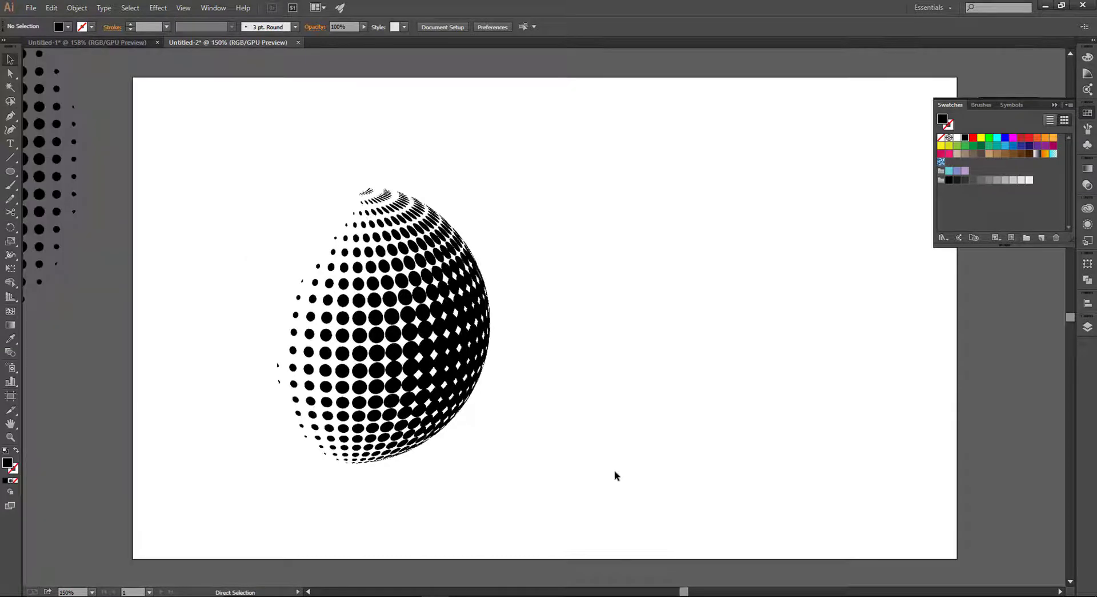
left_click_drag(557, 163, 351, 426)
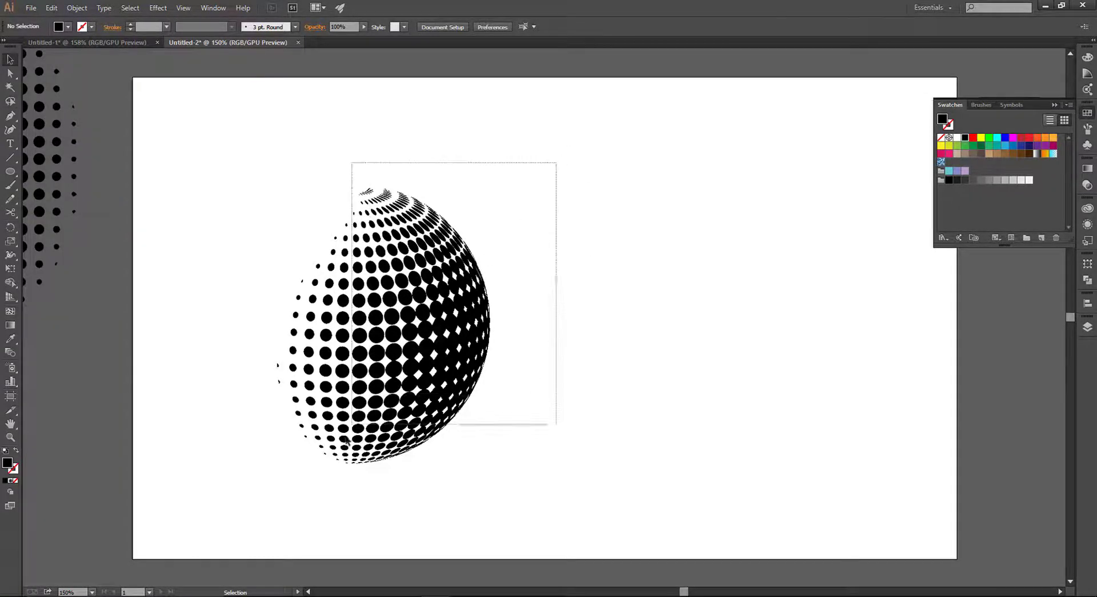
left_click(996, 154)
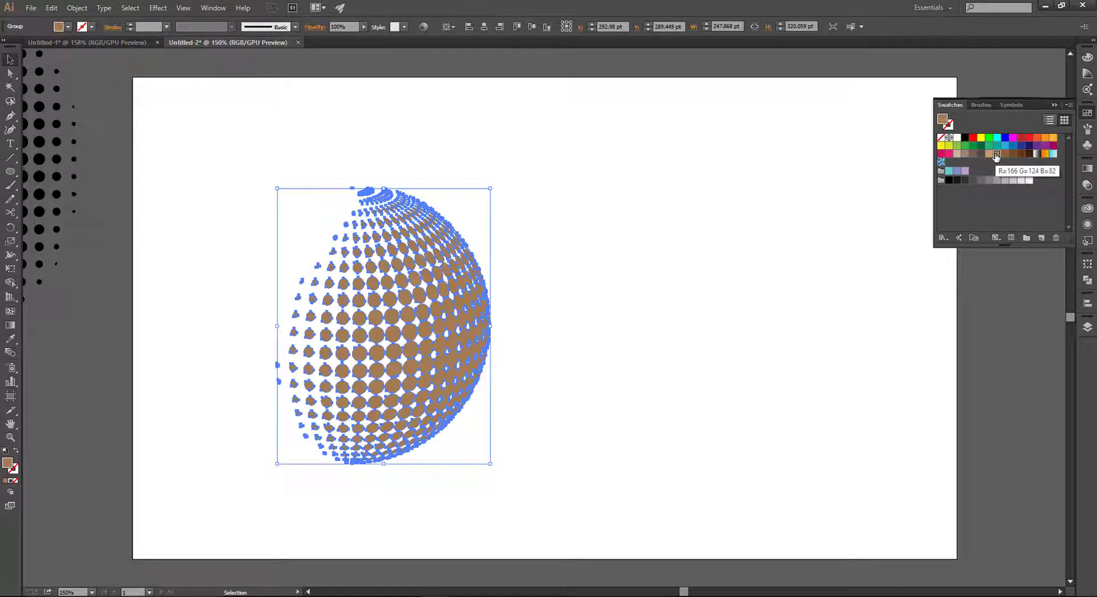
left_click(1013, 145)
left_click(609, 265)
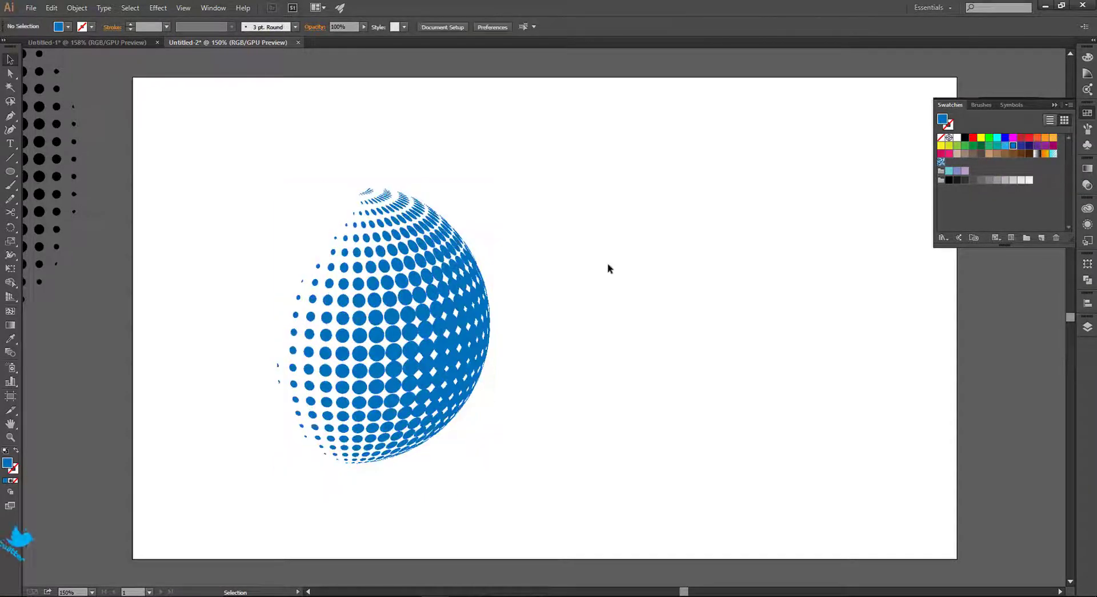
left_click_drag(566, 211, 502, 392)
left_click(581, 192)
left_click_drag(529, 183, 301, 436)
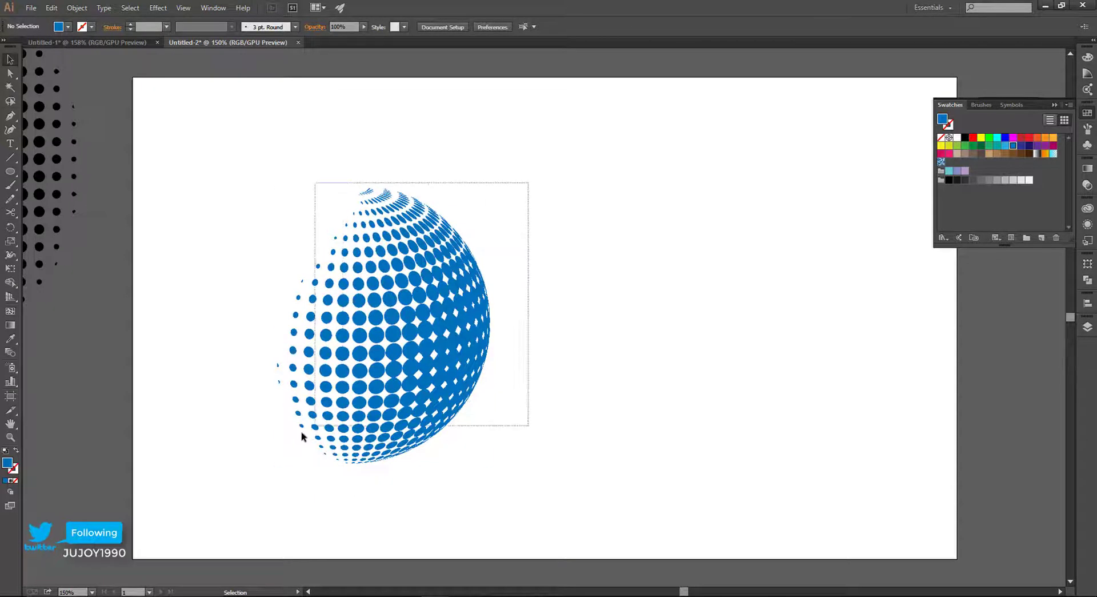
left_click(616, 314)
left_click_drag(552, 205, 247, 440)
left_click(1053, 104)
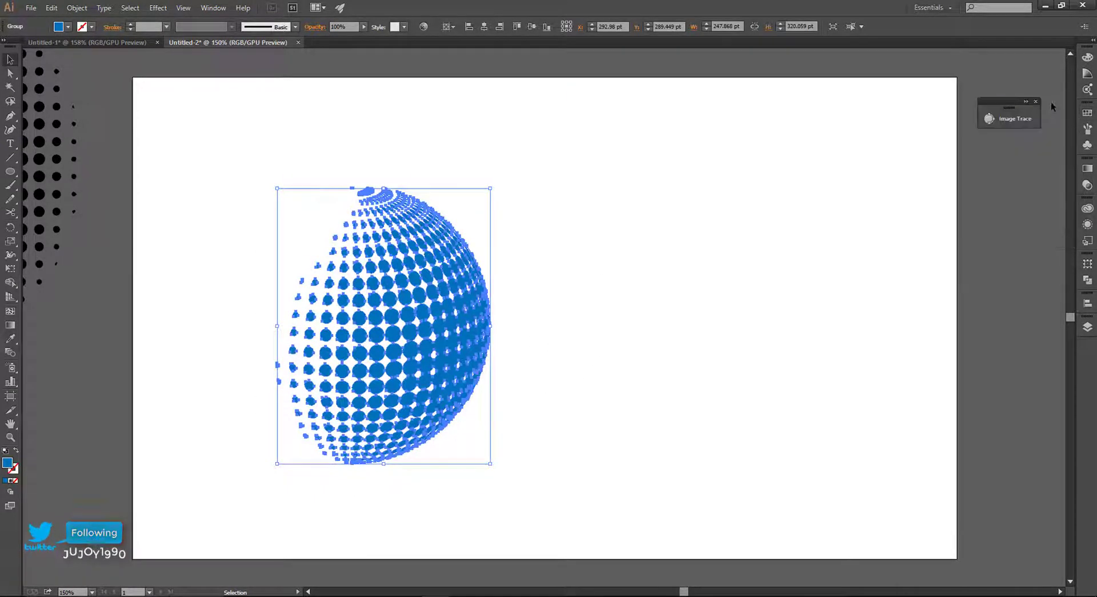
Apply the White, Black gradient to the dots and make its dark end deep blue.
left_click(1088, 169)
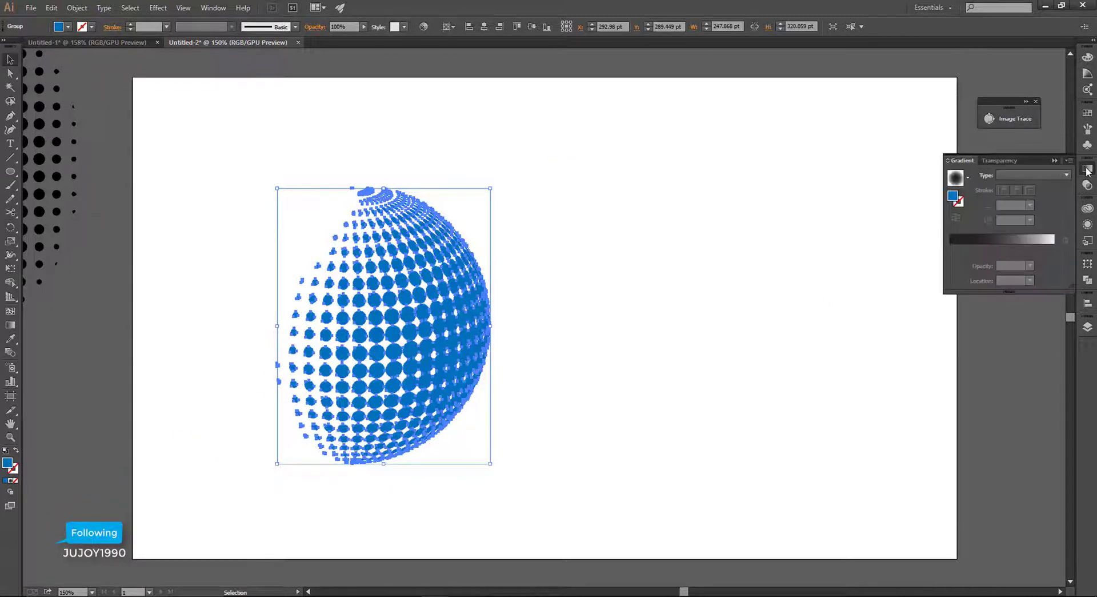
left_click(966, 177)
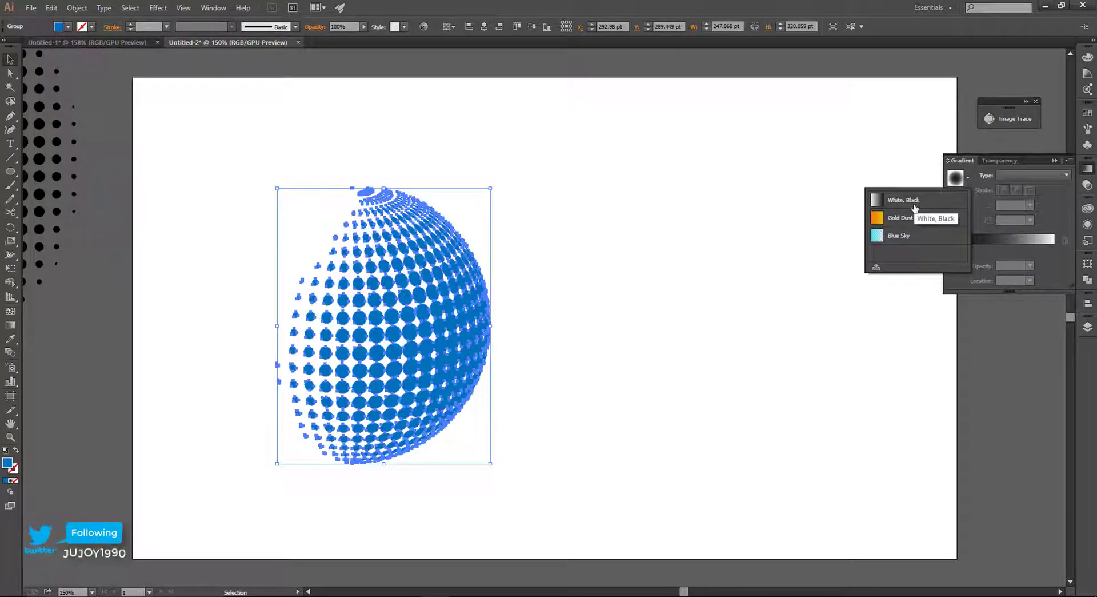
left_click(915, 207)
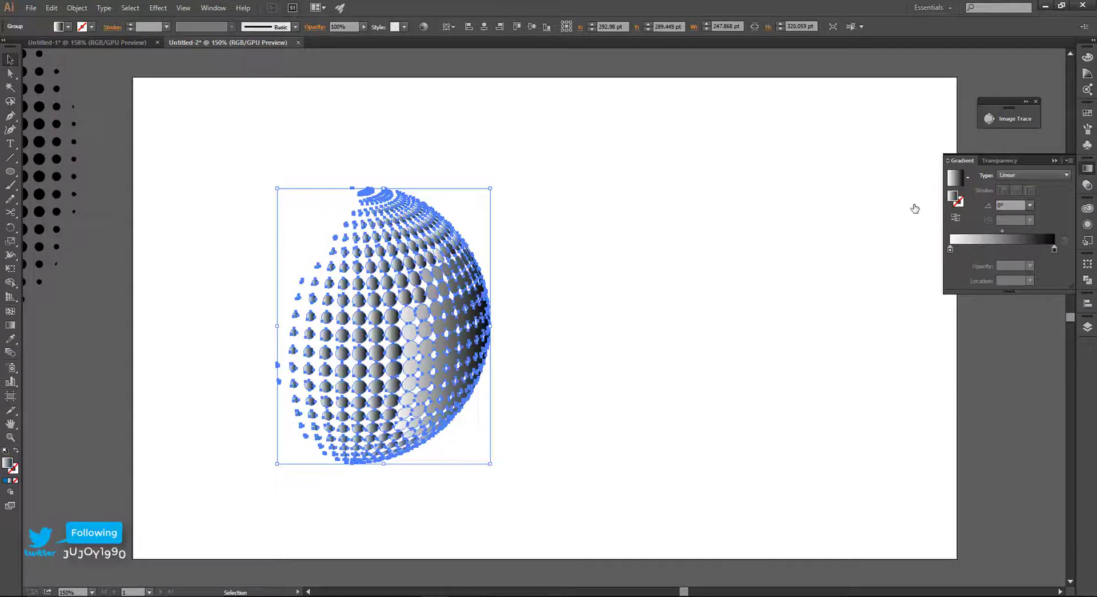
double_click(1054, 249)
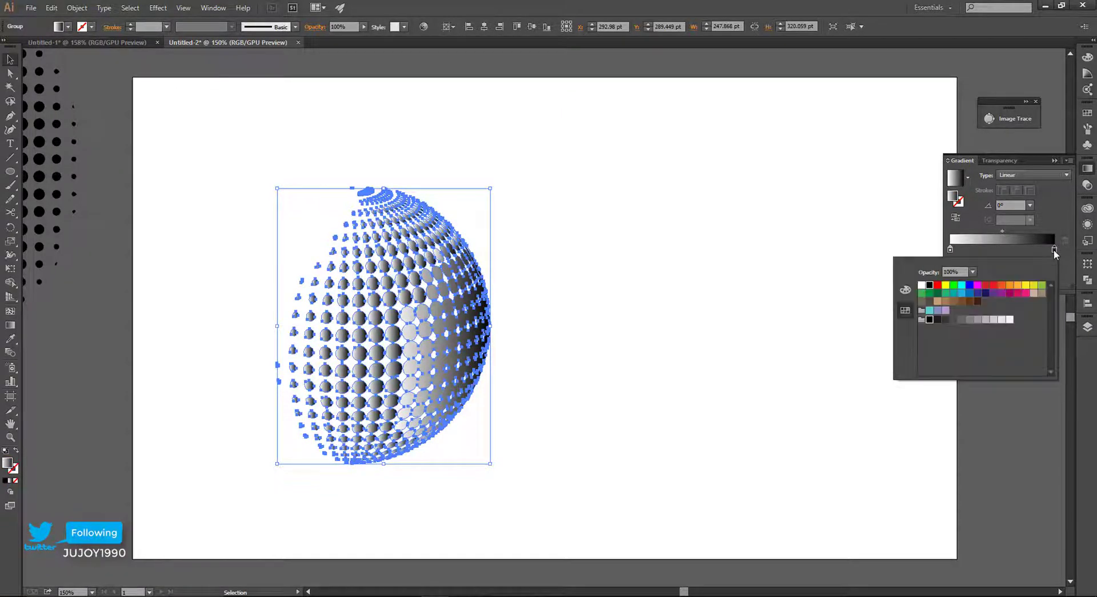
left_click(977, 293)
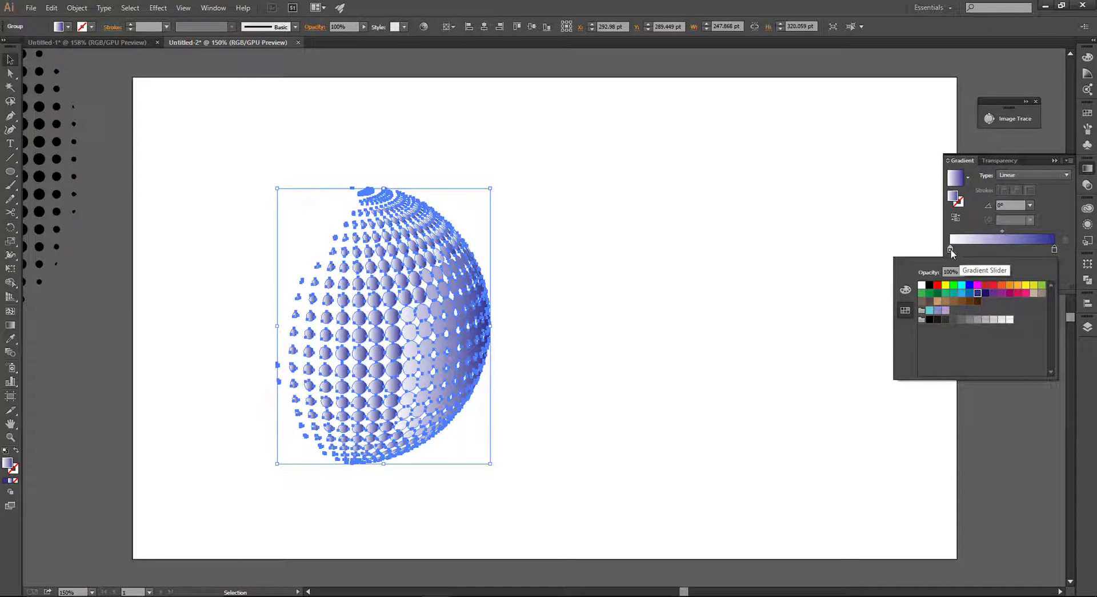
left_click(1059, 245)
left_click(737, 283)
key("ctrl+z")
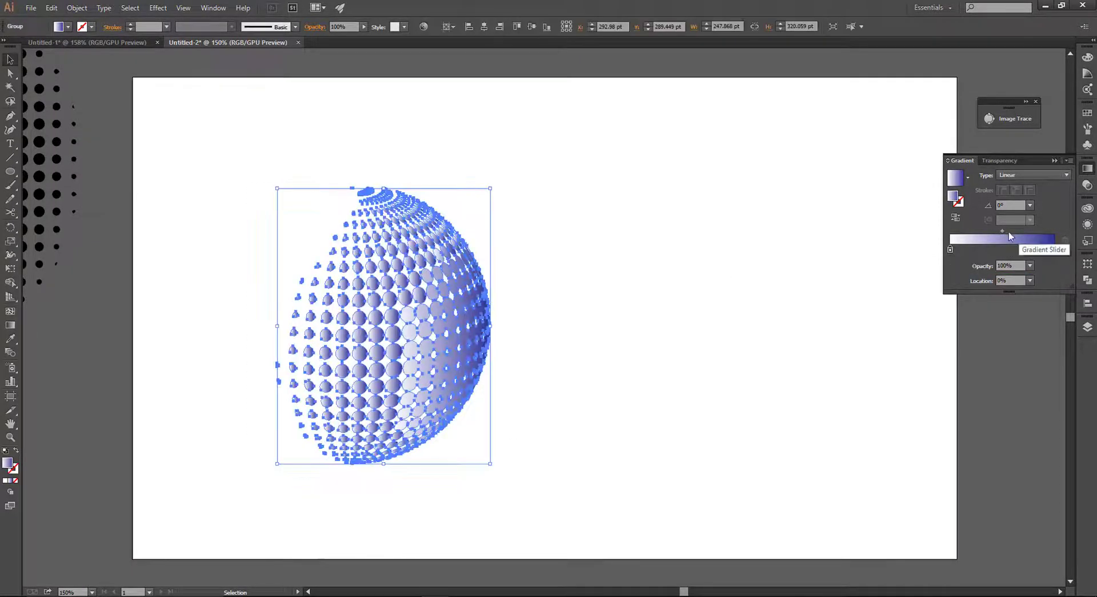
Try a third gradient stop near 20%, undo it, and nudge the sphere up-right.
left_click(972, 249)
left_click(616, 410)
key("ctrl+z")
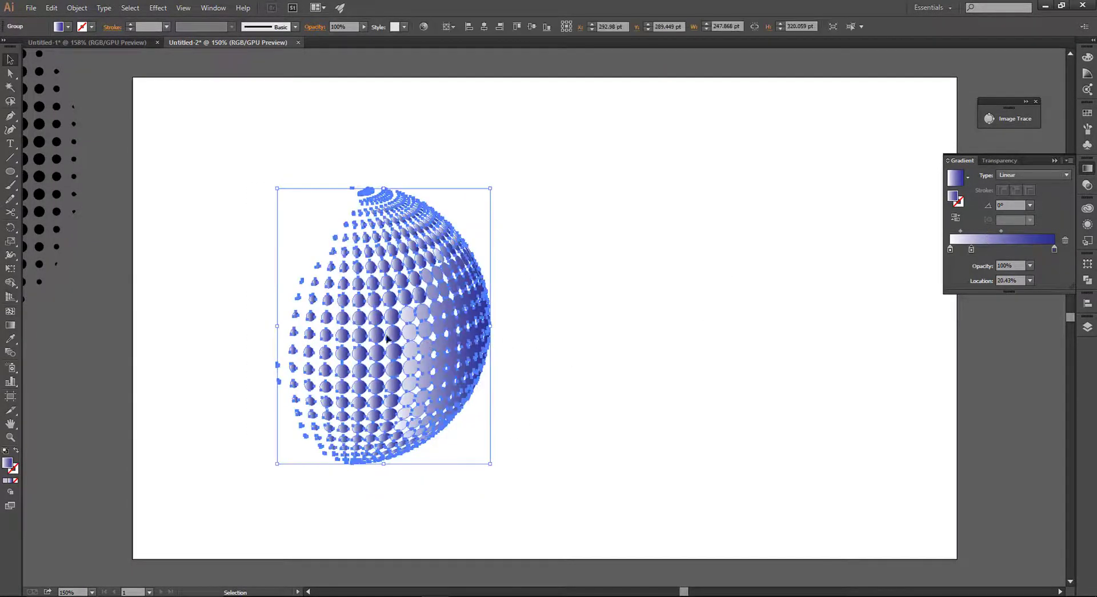
left_click_drag(387, 339, 402, 319)
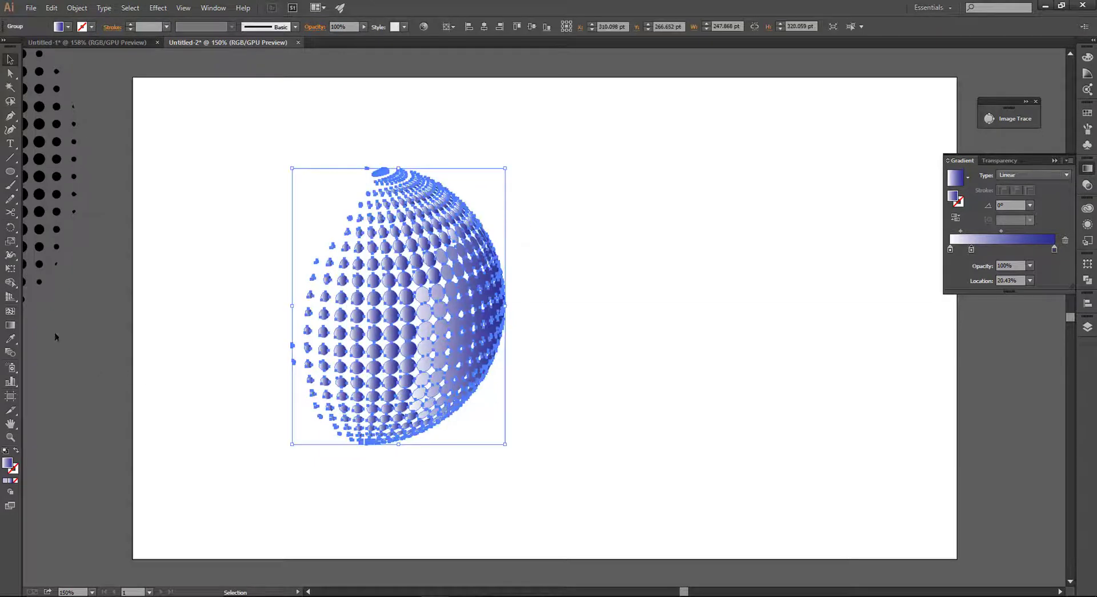
Redraw the gradient with the Gradient tool so the dots darken toward the lower right.
left_click(14, 328)
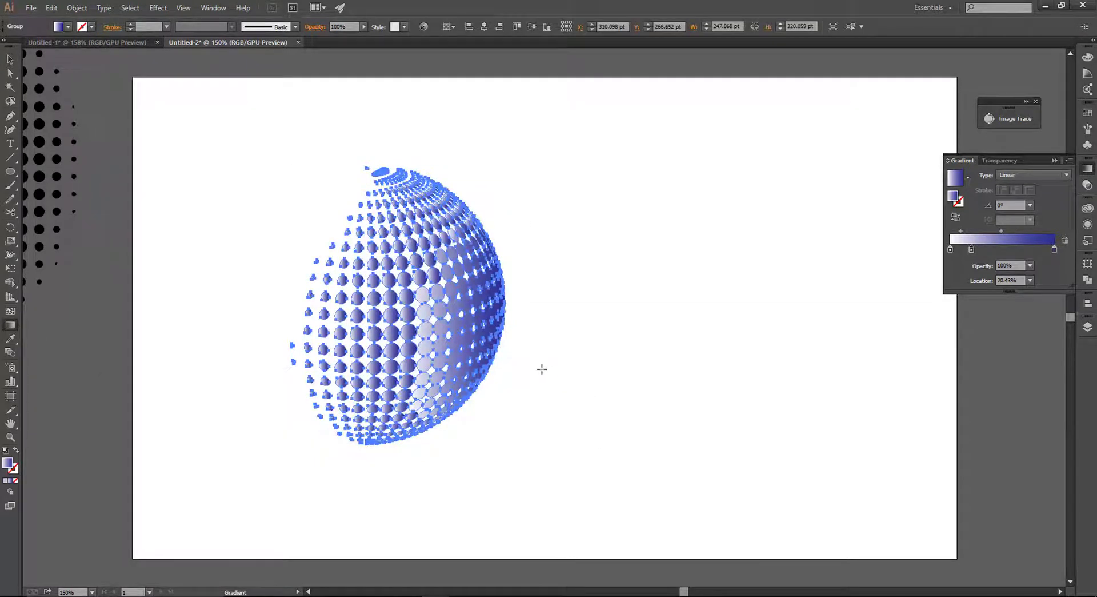
left_click_drag(528, 402, 329, 192)
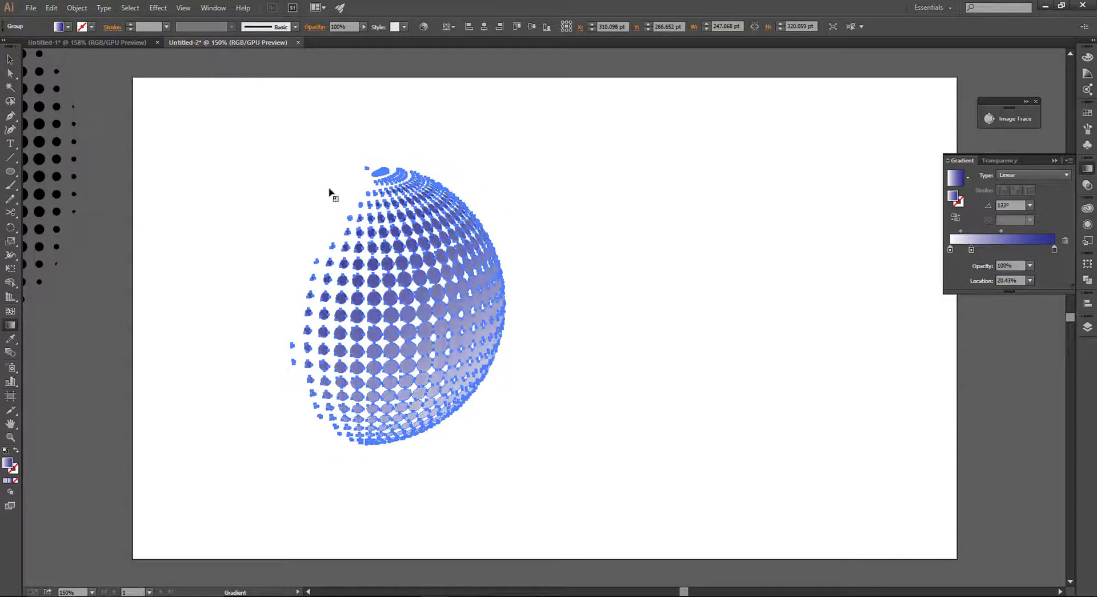
left_click_drag(532, 394, 267, 120)
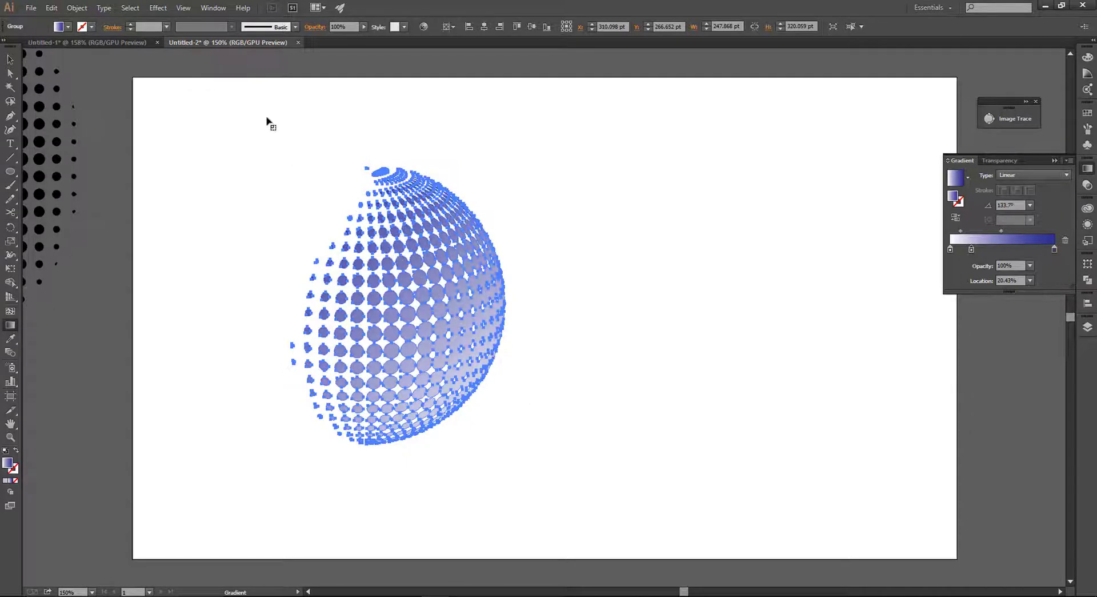
key("v")
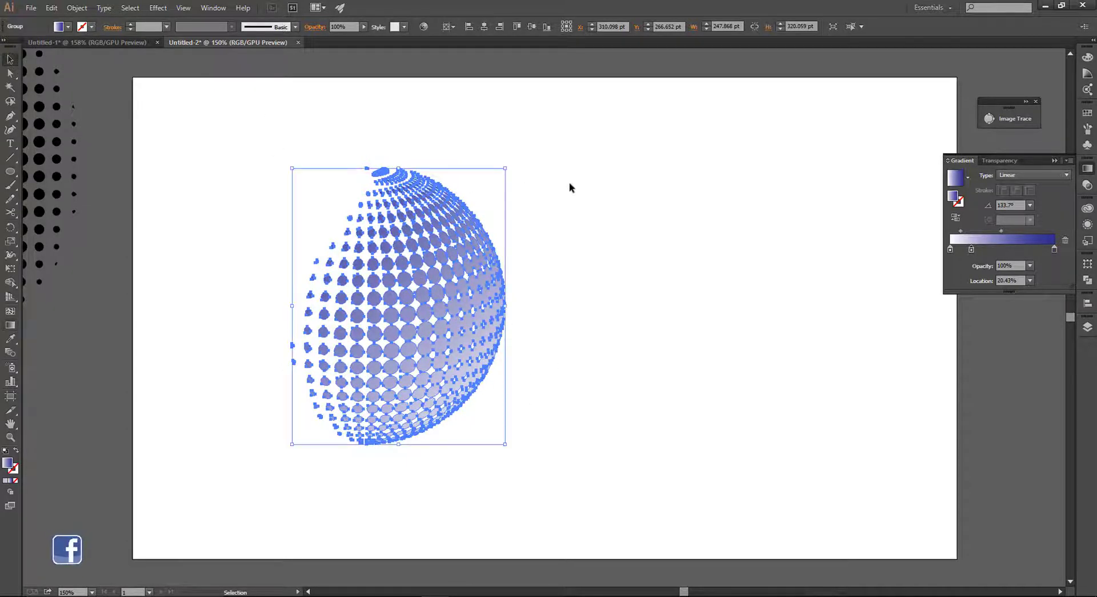
left_click(569, 186)
left_click_drag(573, 166, 286, 436)
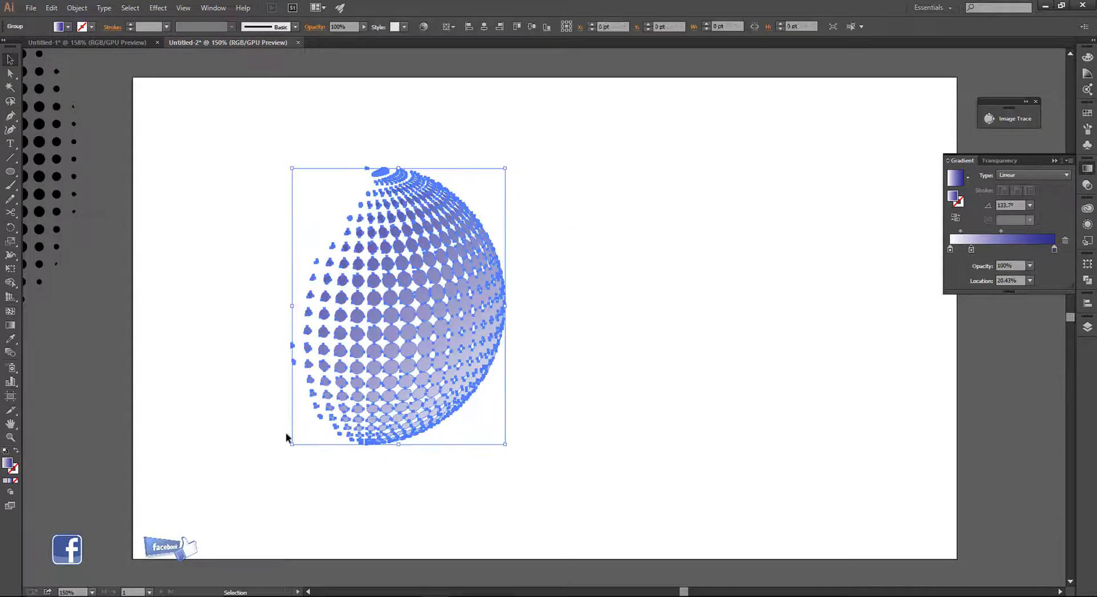
left_click(10, 324)
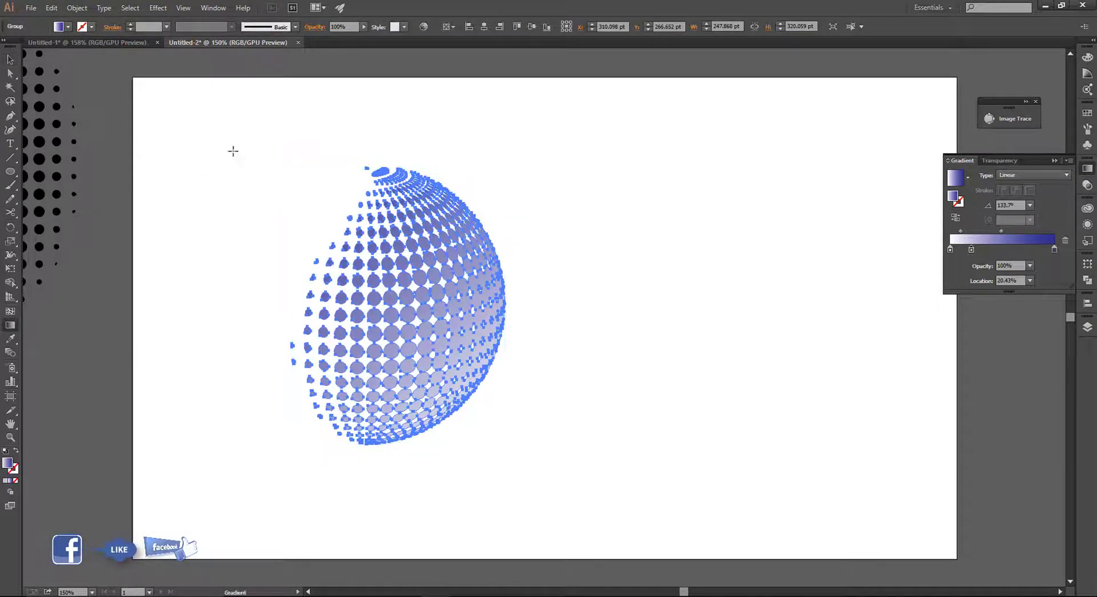
left_click_drag(271, 149, 554, 414)
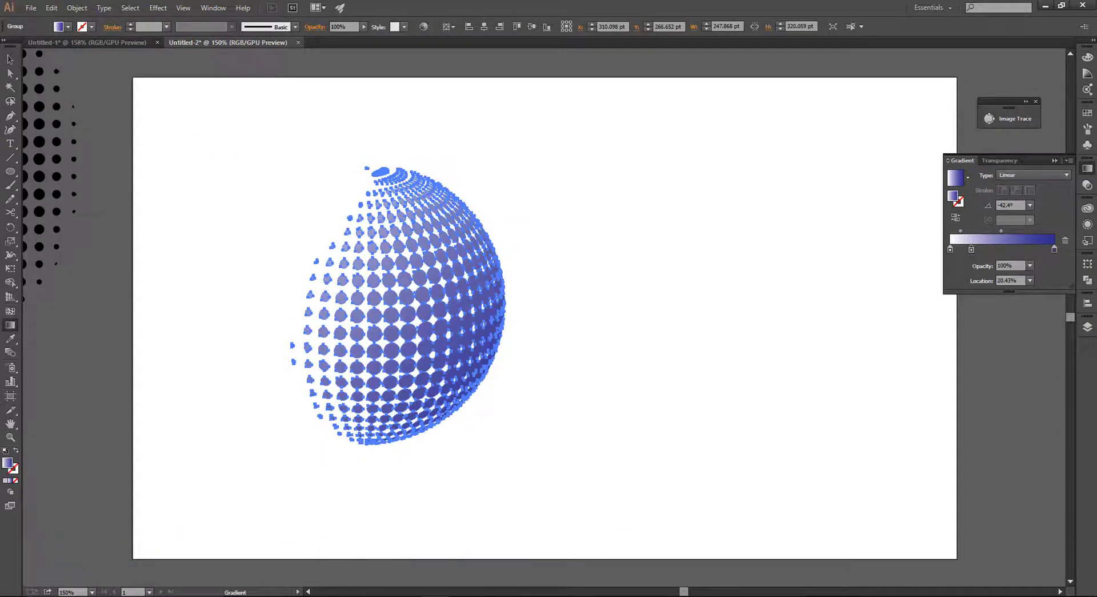
left_click(11, 58)
left_click(624, 184)
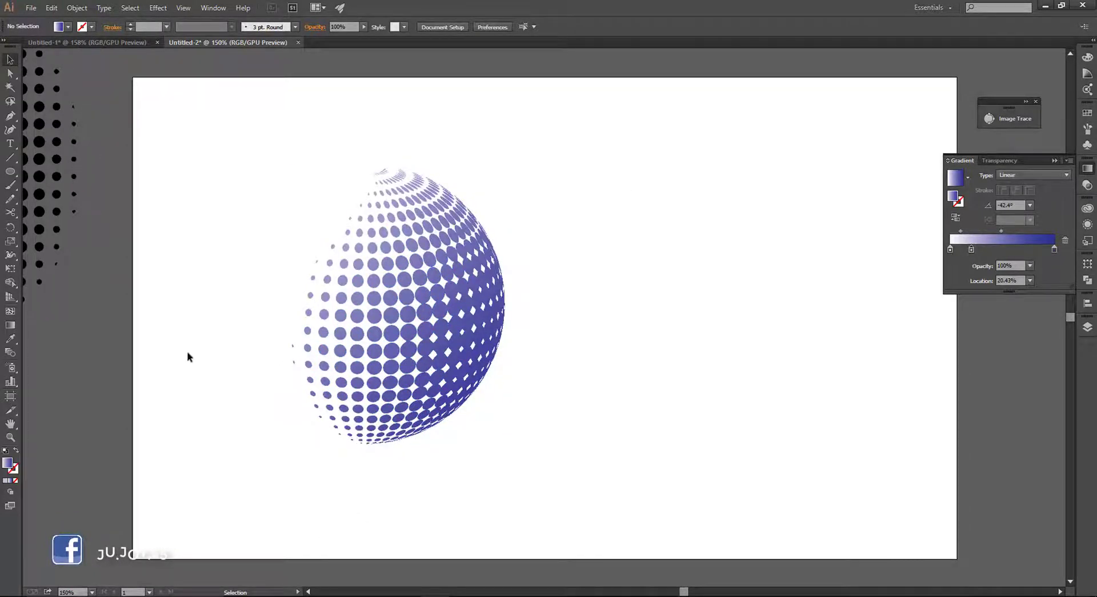
Draw a wide ellipse beside the sphere and fill it with the White, Black gradient.
left_click(10, 172)
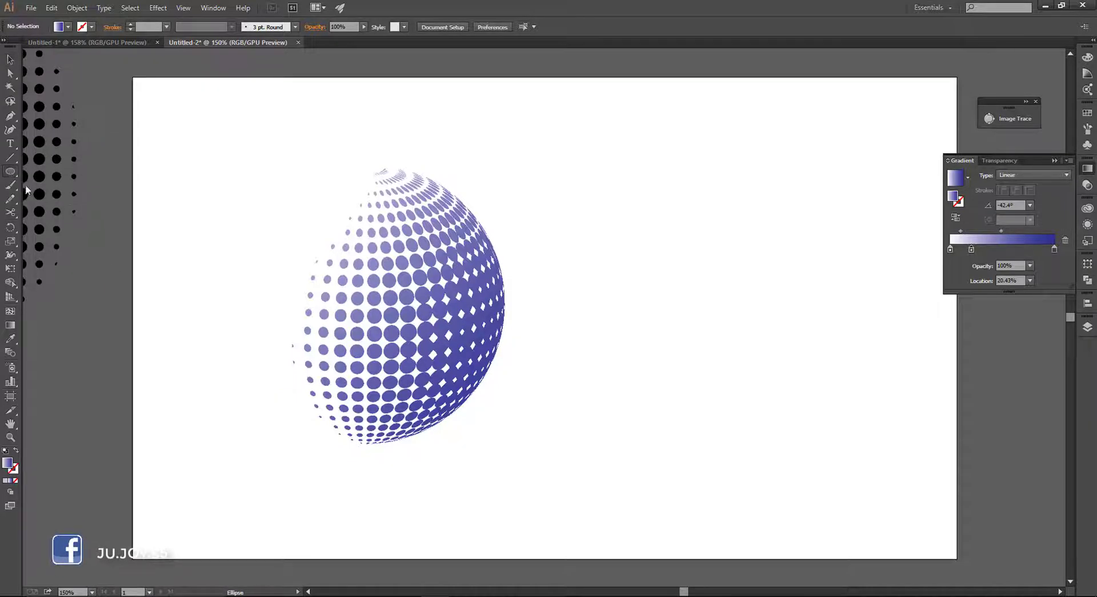
left_click_drag(624, 366, 915, 418)
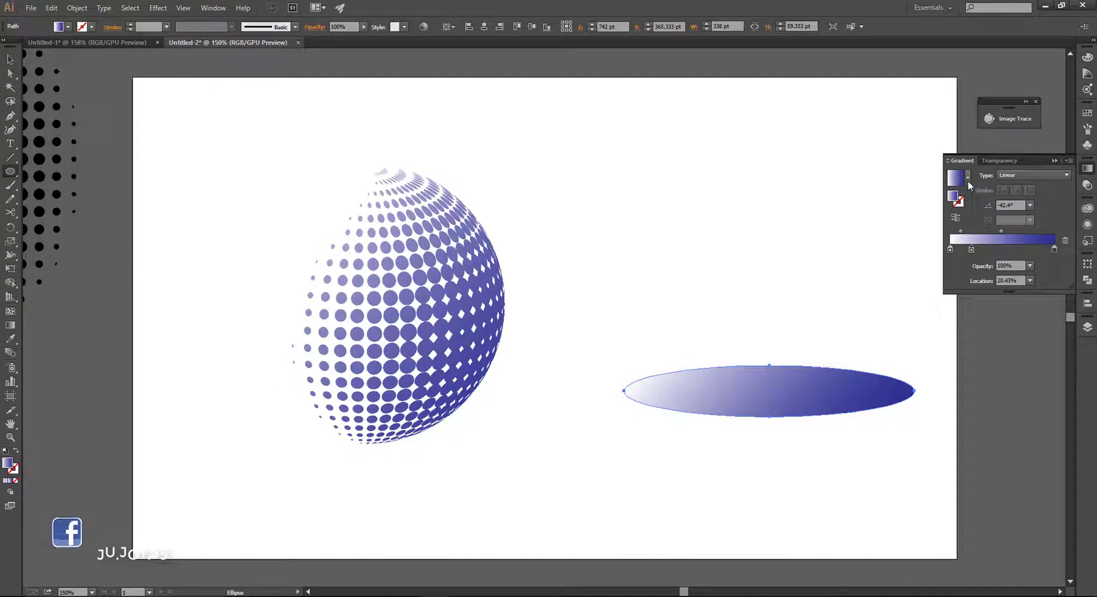
left_click(969, 177)
left_click(897, 196)
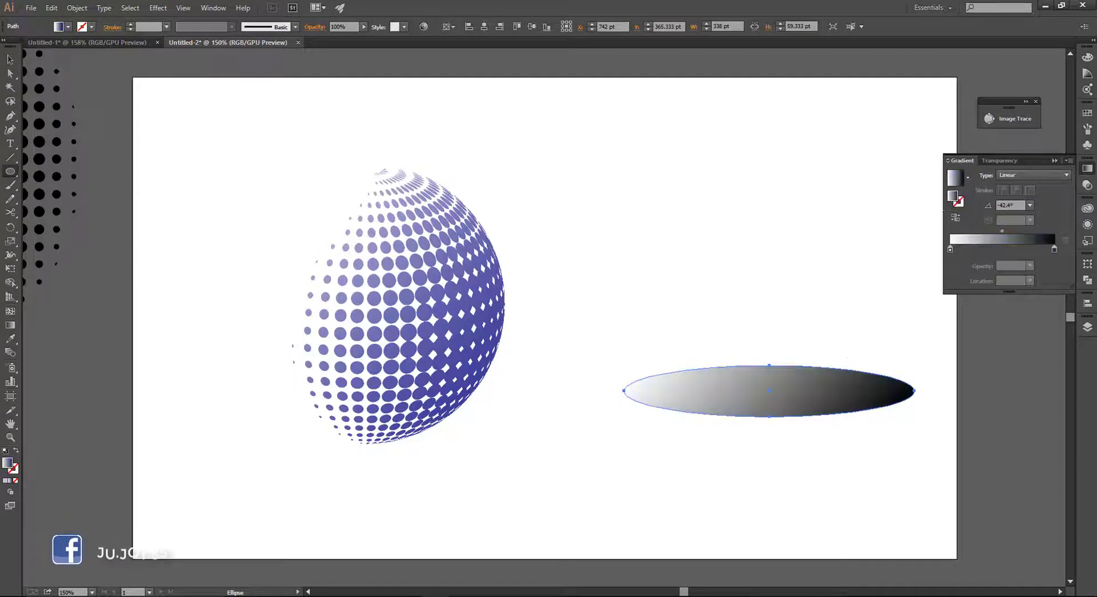
Make the ellipse gradient radial, reversed to a black centre, with the outer stop at 0% opacity.
left_click(1044, 176)
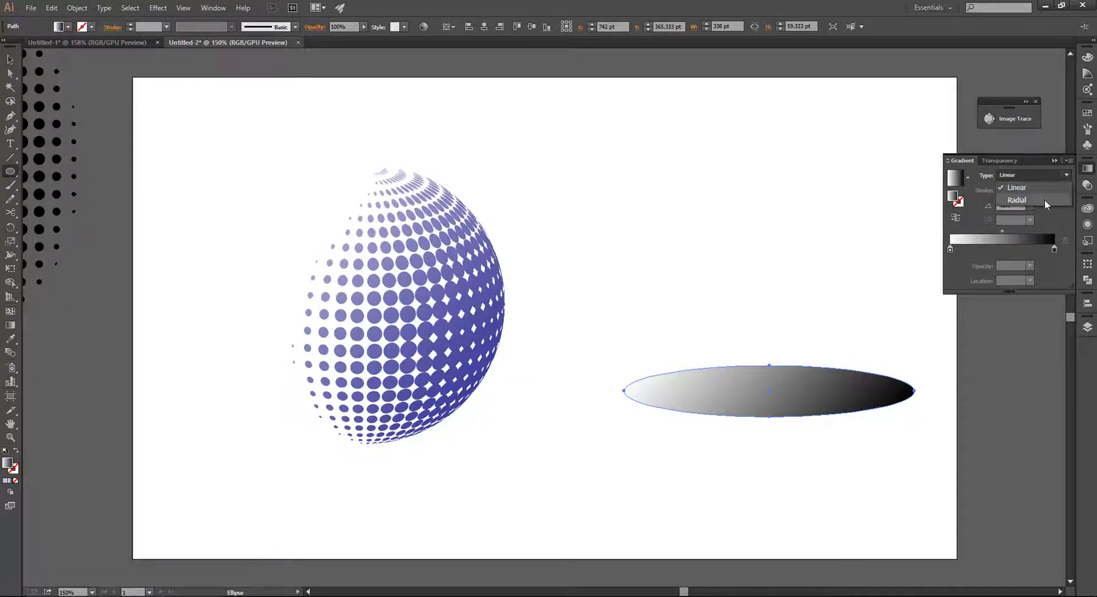
left_click(1017, 200)
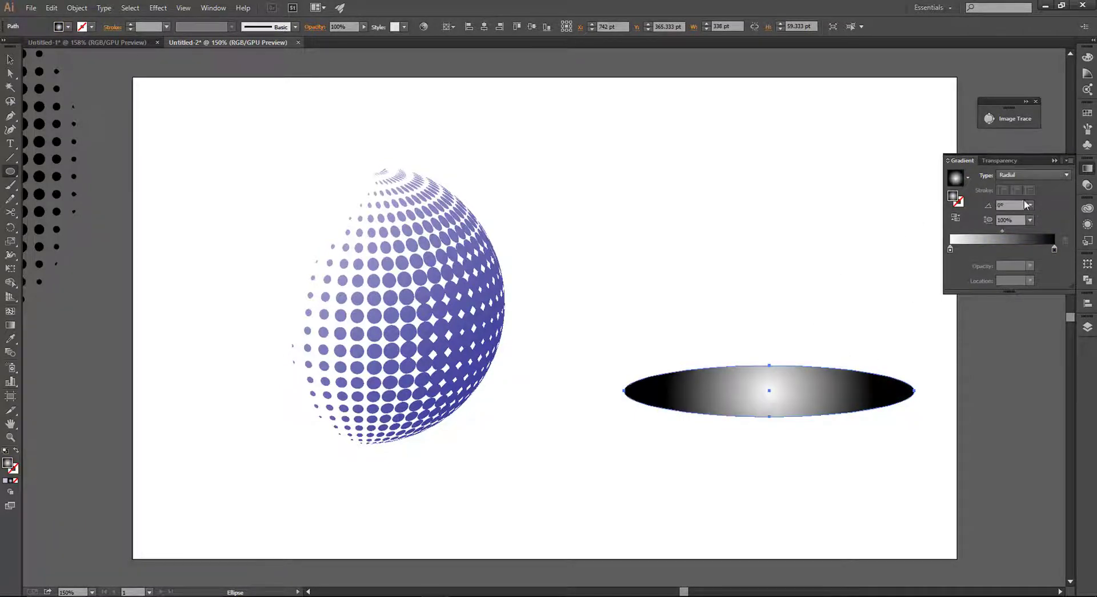
left_click(955, 218)
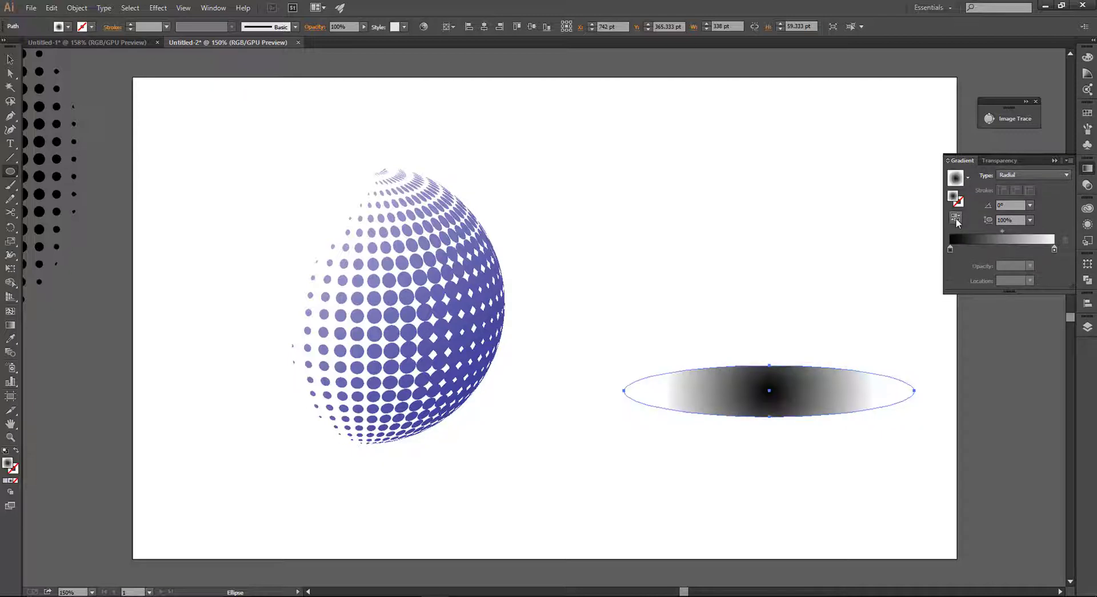
left_click(1055, 249)
left_click(1030, 265)
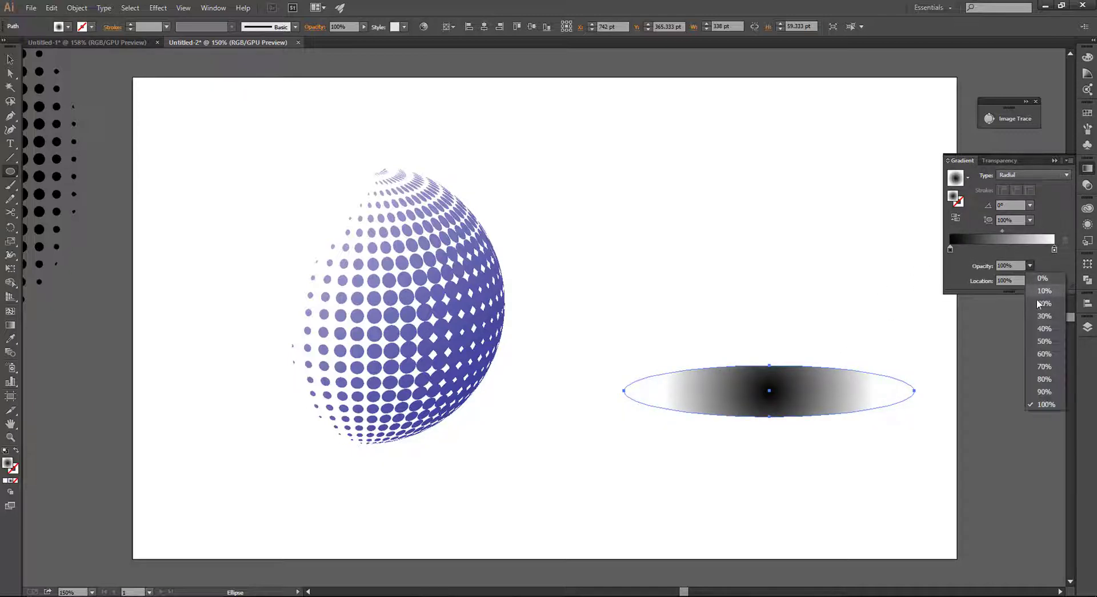
left_click(1039, 279)
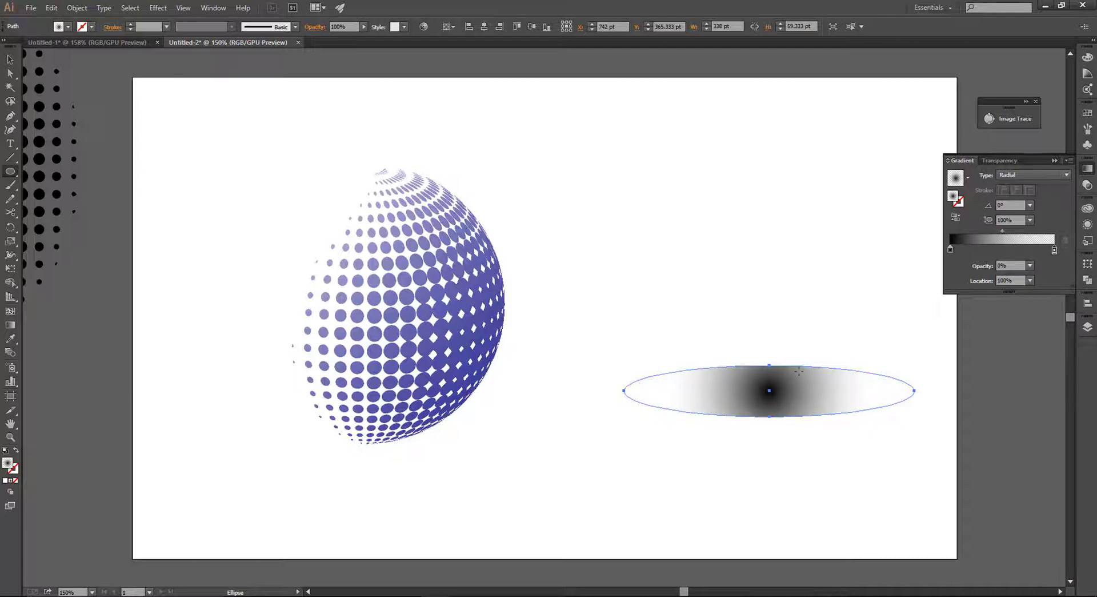
Squash the gradient ellipse into a thin shadow shape below the sphere.
key("v")
left_click(711, 289)
left_click(769, 391)
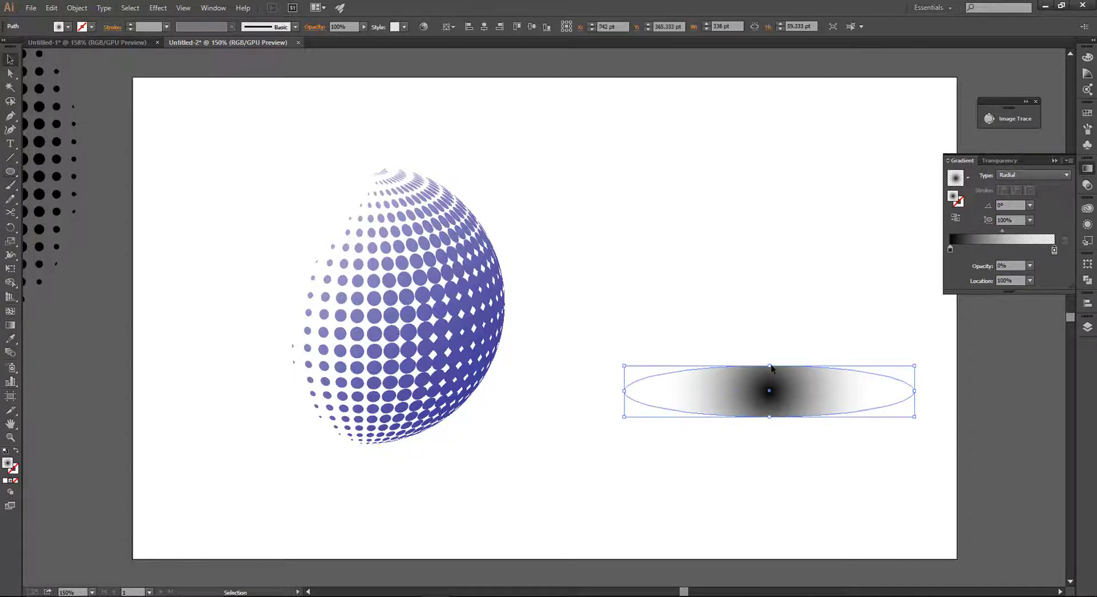
mouse_move(769, 366)
left_mouse_down()
mouse_move(771, 394)
mouse_move(387, 453)
left_mouse_up()
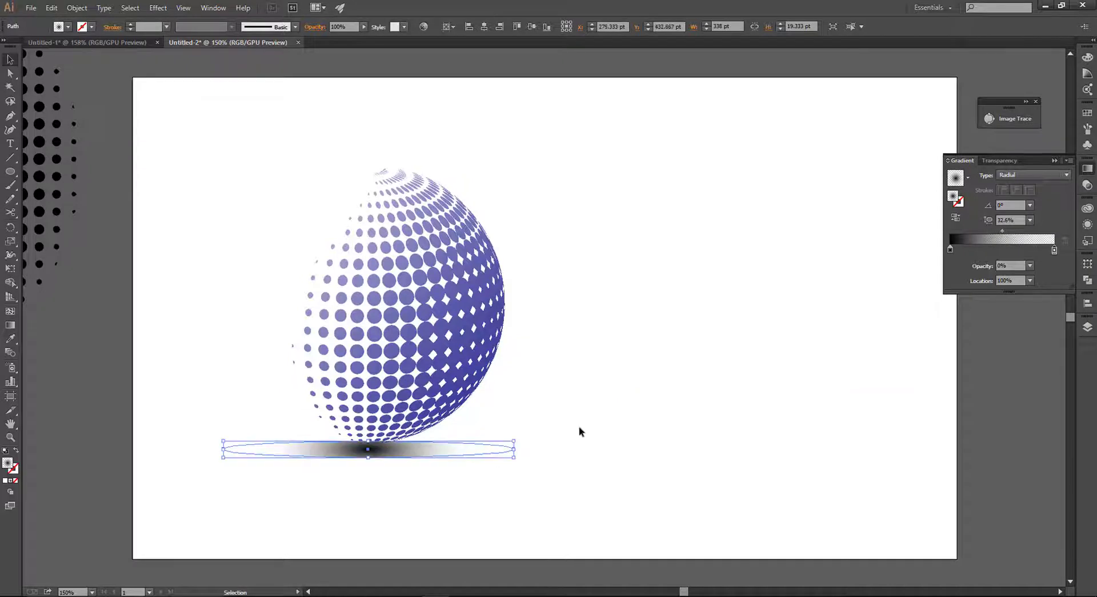
Send the shadow ellipse behind the sphere and nudge it slightly down.
right_click(417, 451)
mouse_move(449, 428)
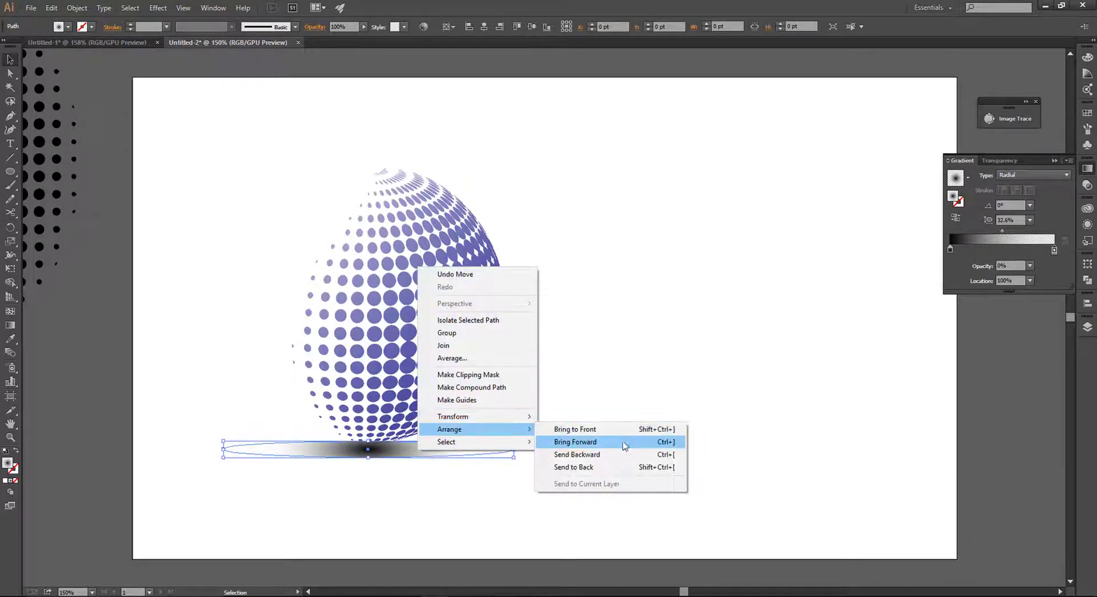
left_click(617, 466)
left_click(435, 463)
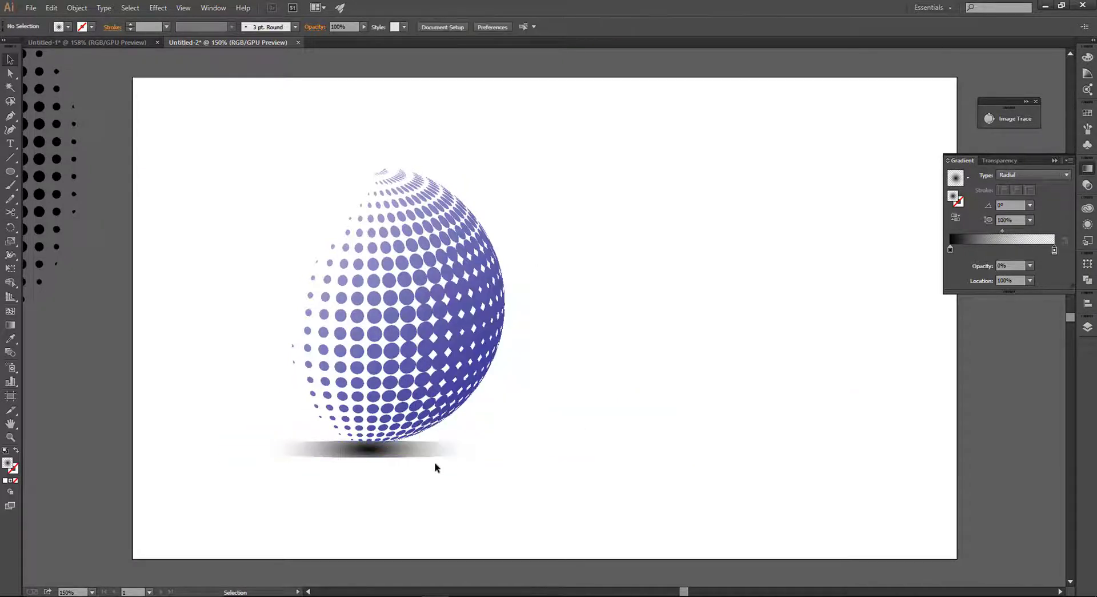
left_click(402, 452)
left_click_drag(368, 444, 368, 448)
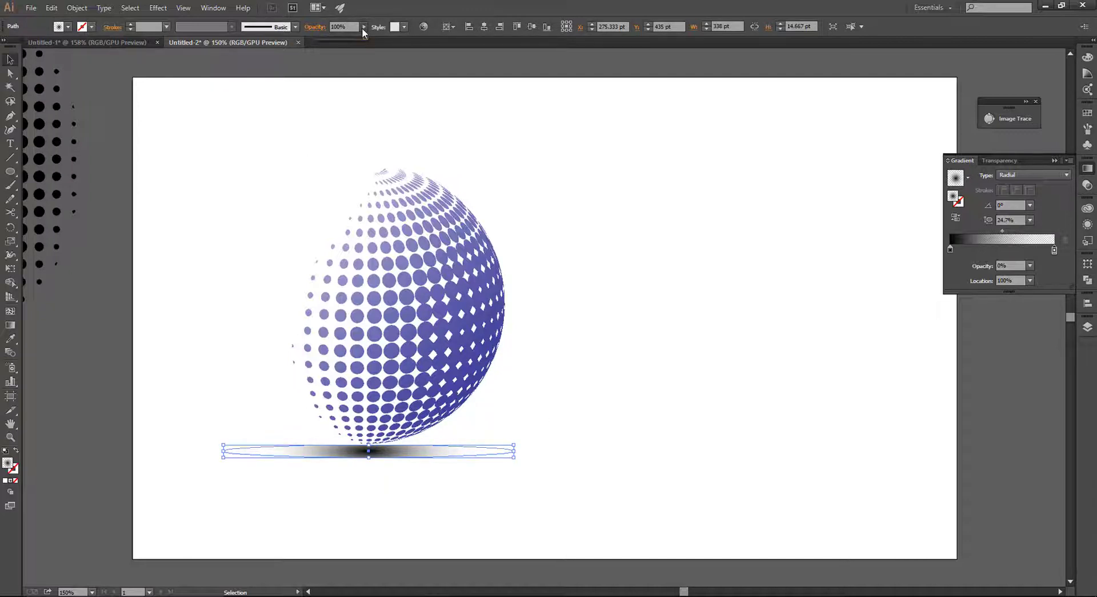
Fade the shadow ellipse to 55% opacity.
left_click_drag(338, 36, 343, 36)
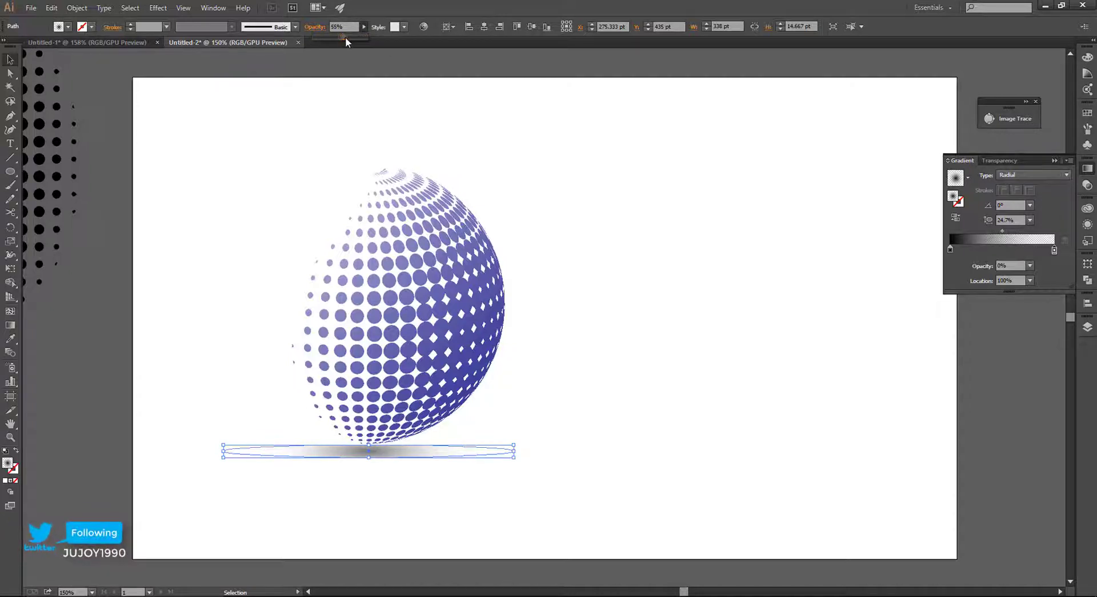
left_click(572, 343)
left_click(376, 455)
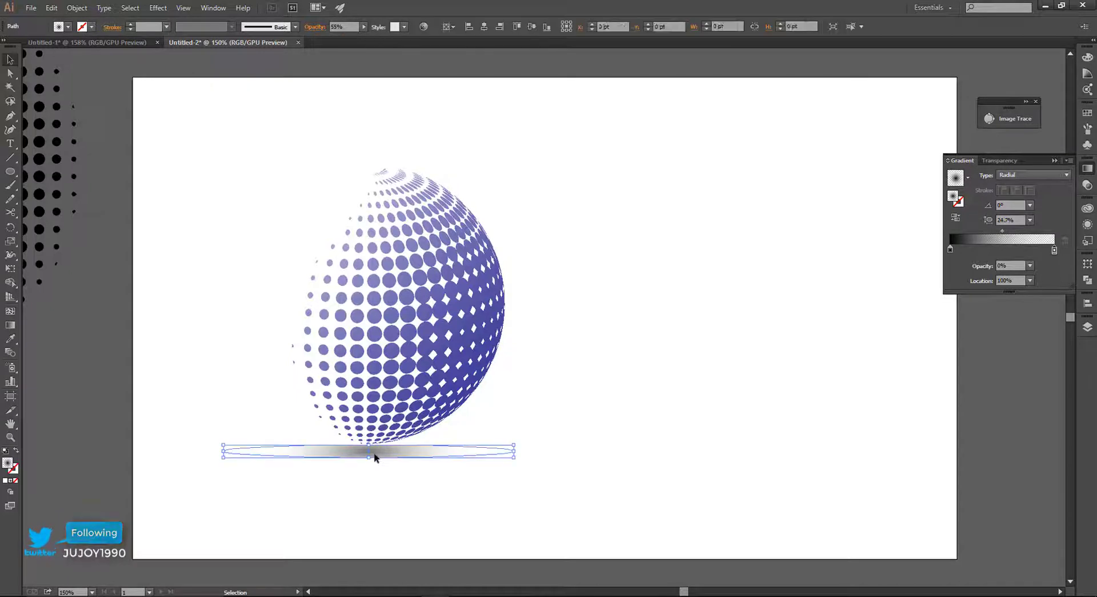
left_click(157, 8)
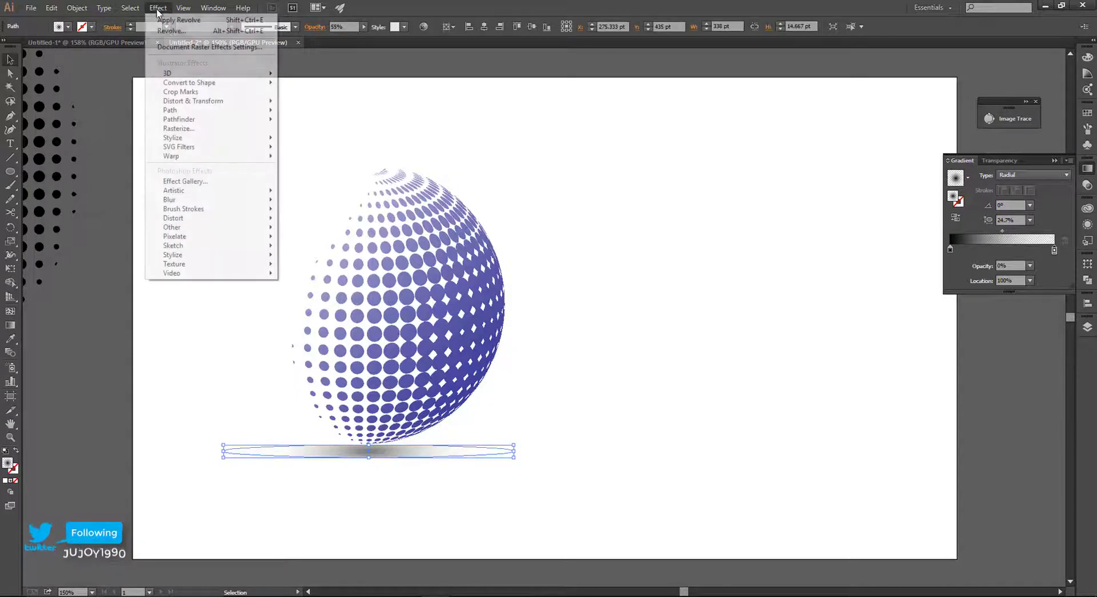
mouse_move(170, 200)
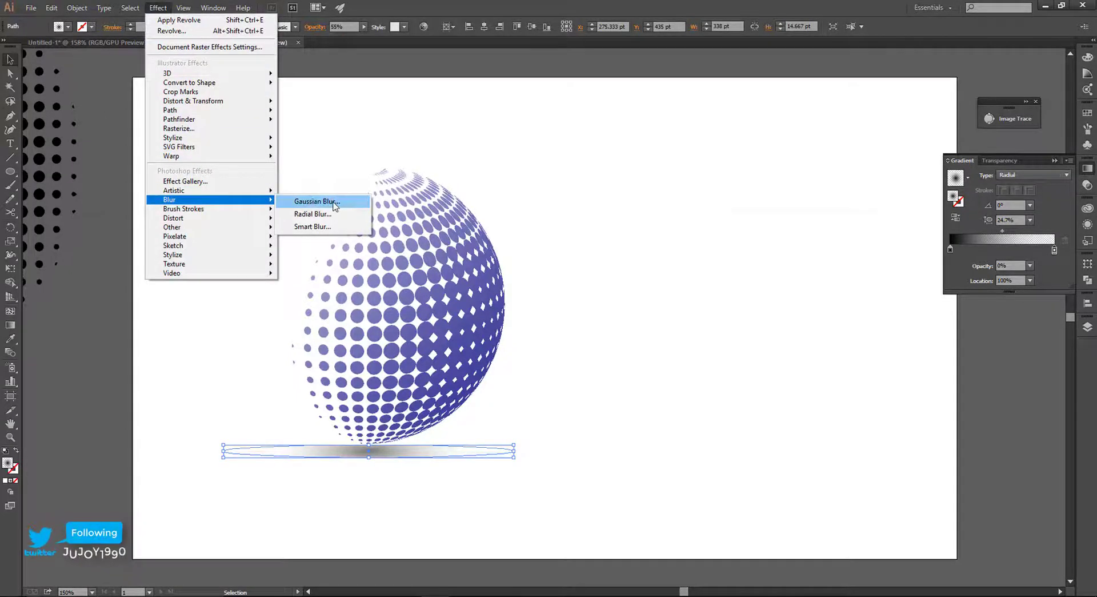
Soften the shadow with a 1.2-pixel Gaussian Blur.
left_click(322, 198)
left_click(728, 277)
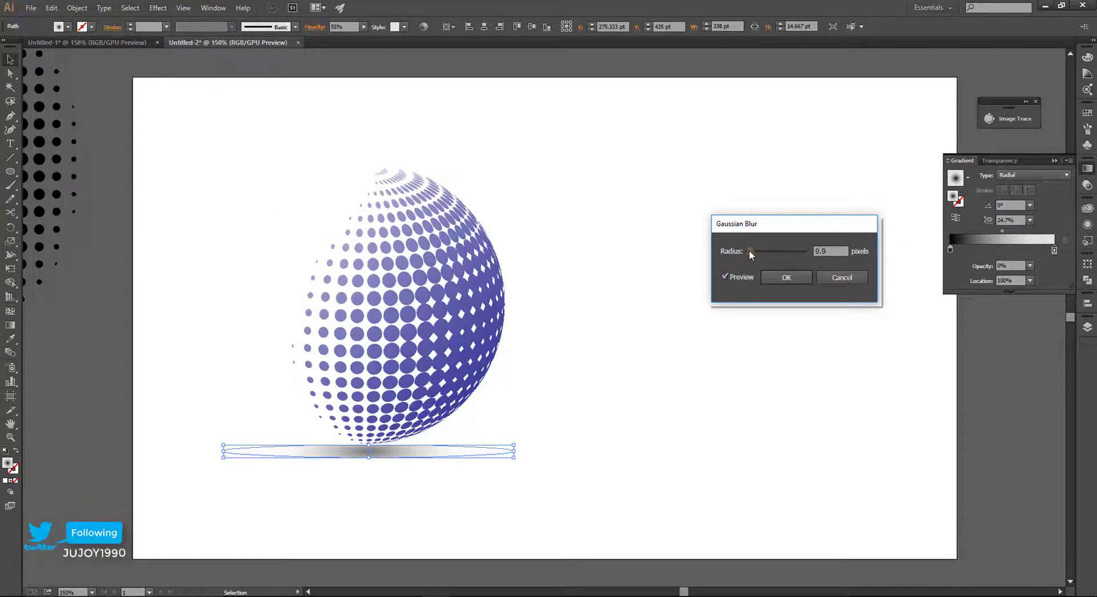
left_click_drag(749, 250, 749, 249)
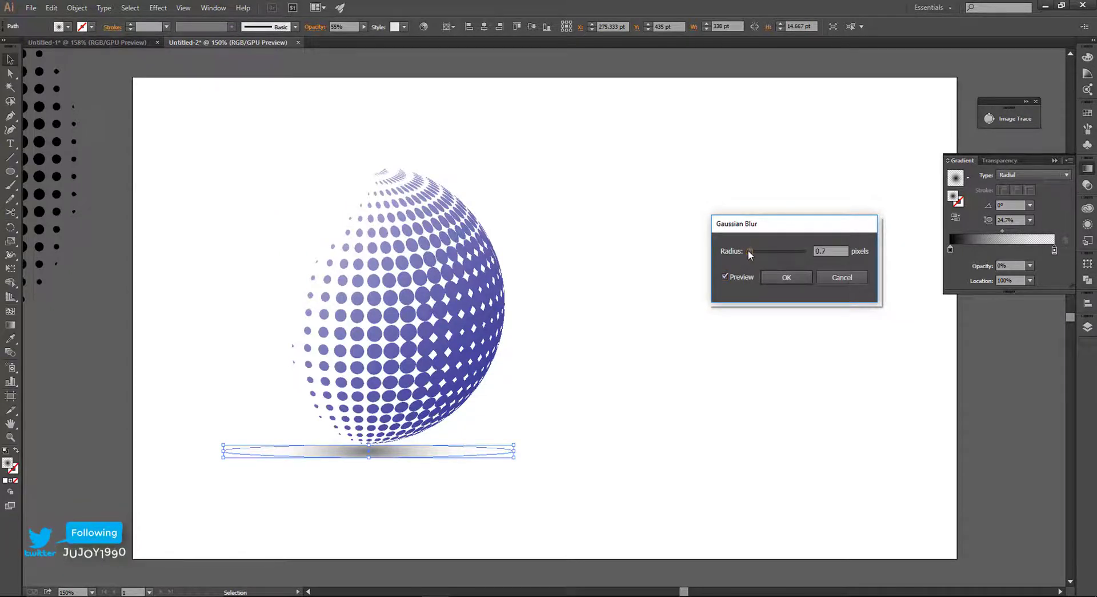
left_click(782, 279)
left_click(631, 372)
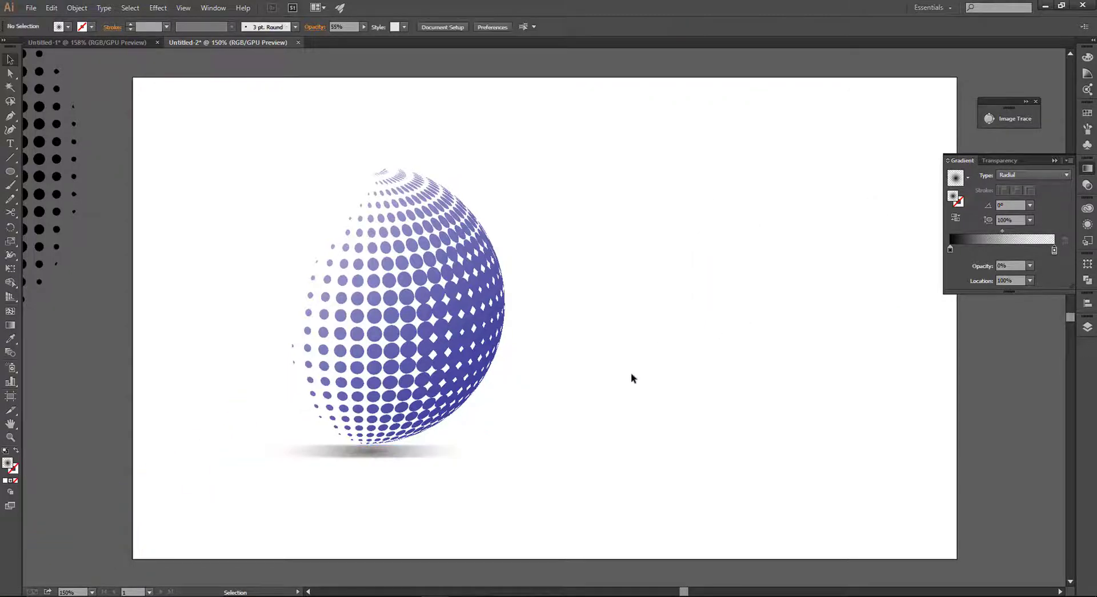
Make the blurred shadow ellipse thinner and wider beneath the sphere.
left_click(396, 453)
left_click_drag(369, 460, 368, 455)
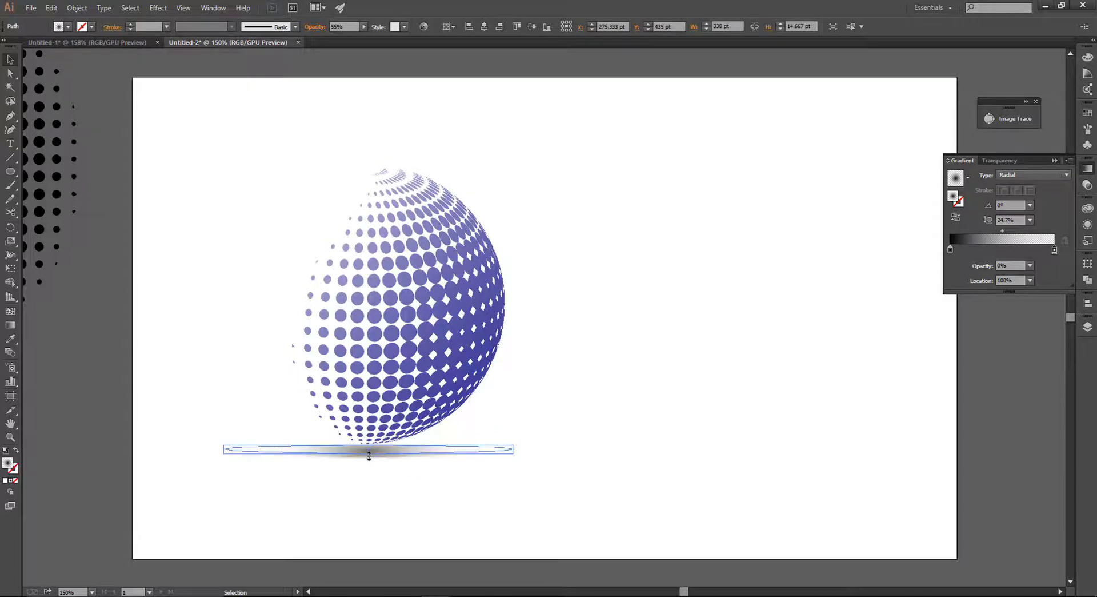
key("ctrl+minus")
left_click(440, 414)
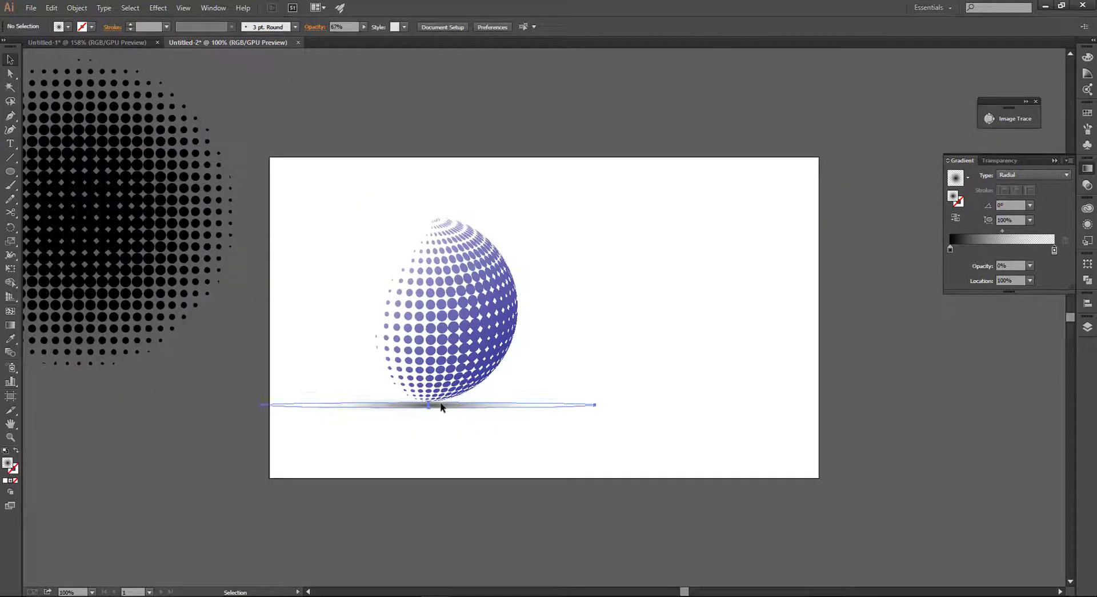
Add a second Gaussian Blur to the shadow as a new effect.
left_click(159, 8)
mouse_move(170, 201)
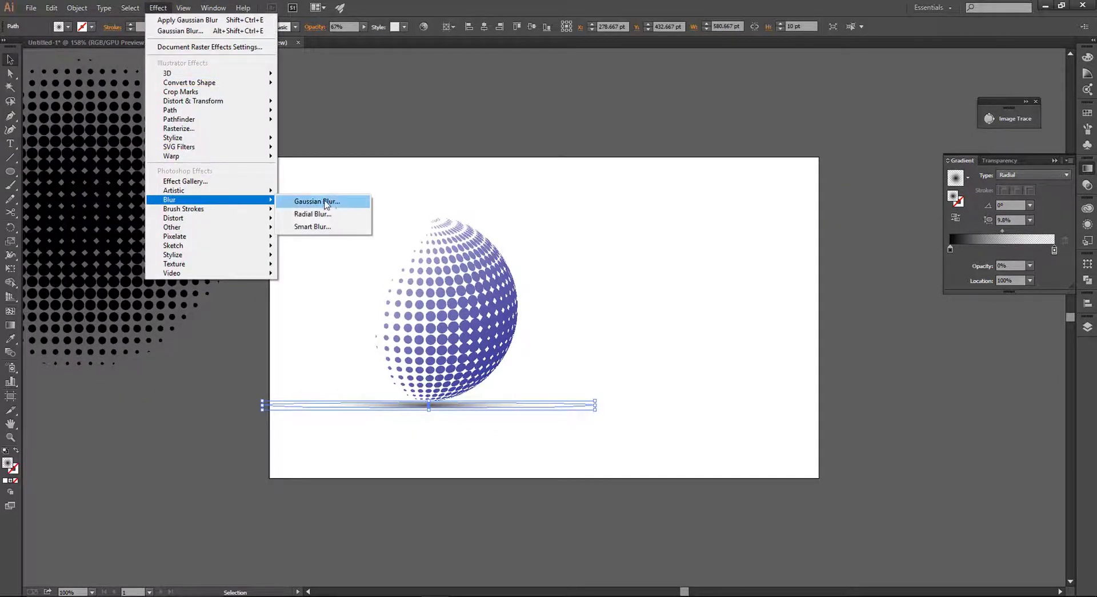
left_click(323, 201)
left_click(598, 326)
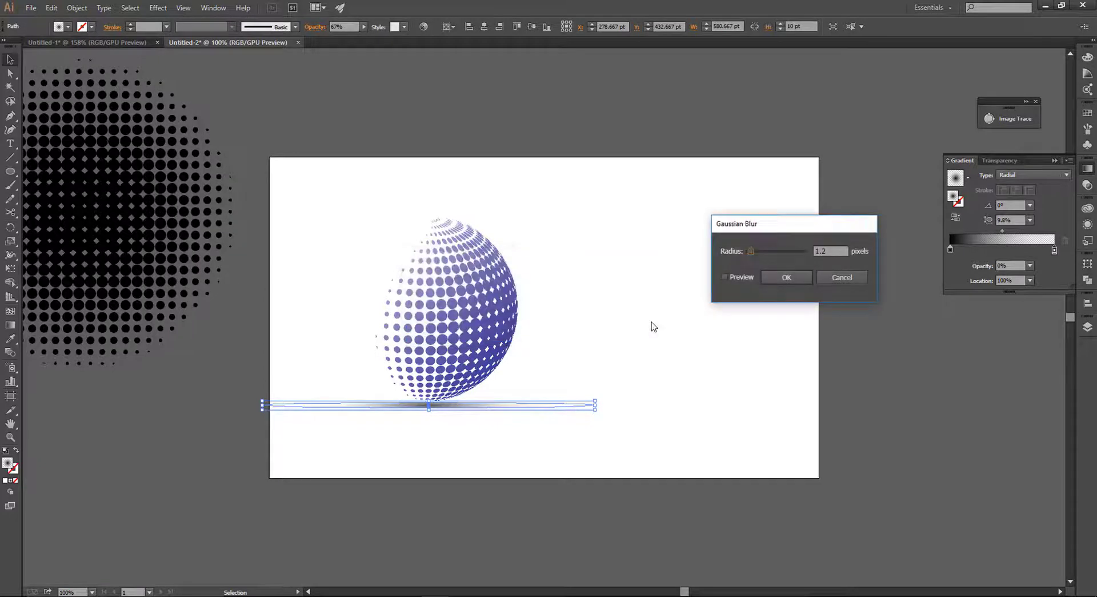
left_click(787, 278)
left_click(677, 400)
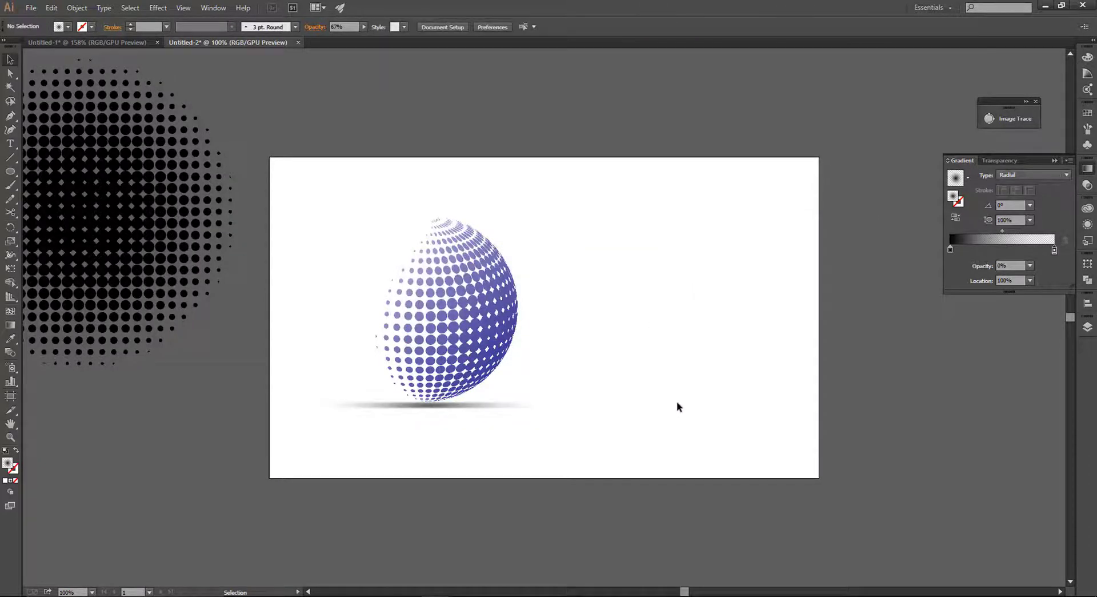
left_click(495, 406)
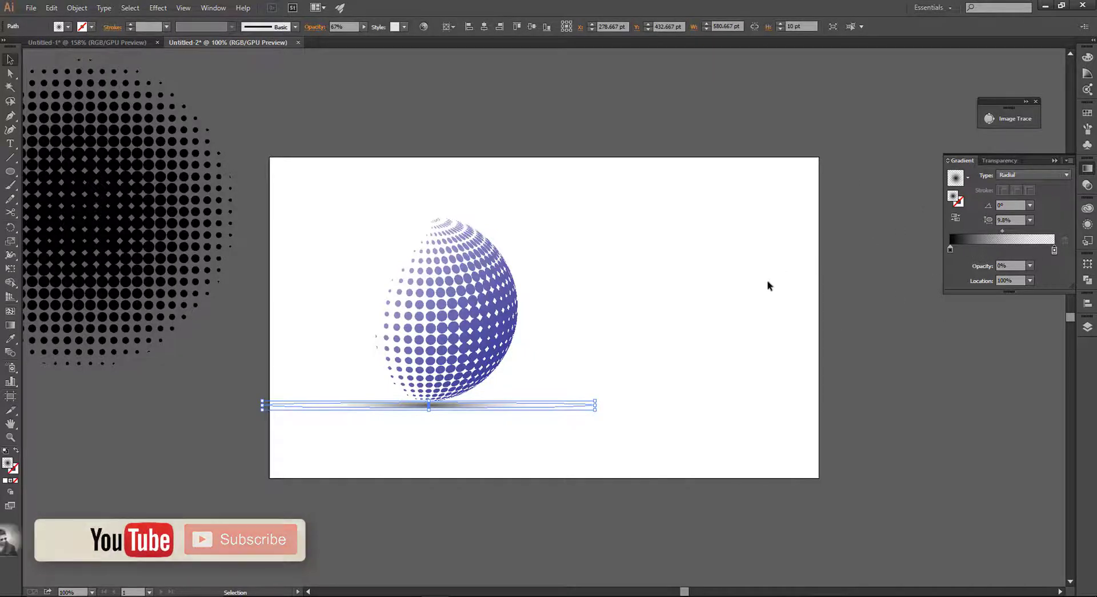
Move the shadow gradient's midpoint to 45.7% for a tighter dark core.
left_click_drag(1002, 230, 1012, 230)
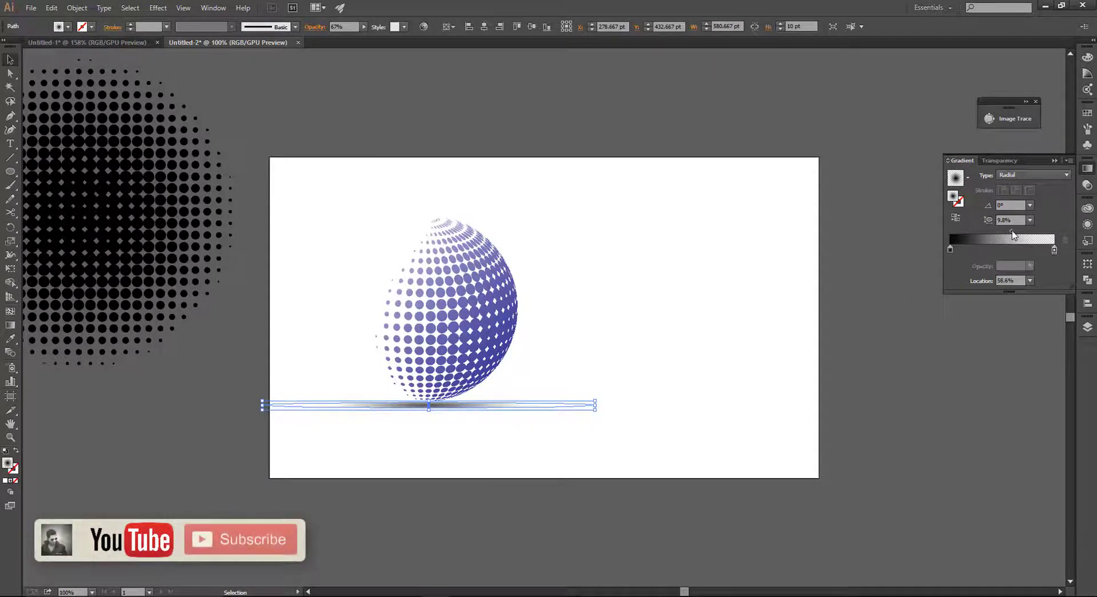
left_click(703, 338)
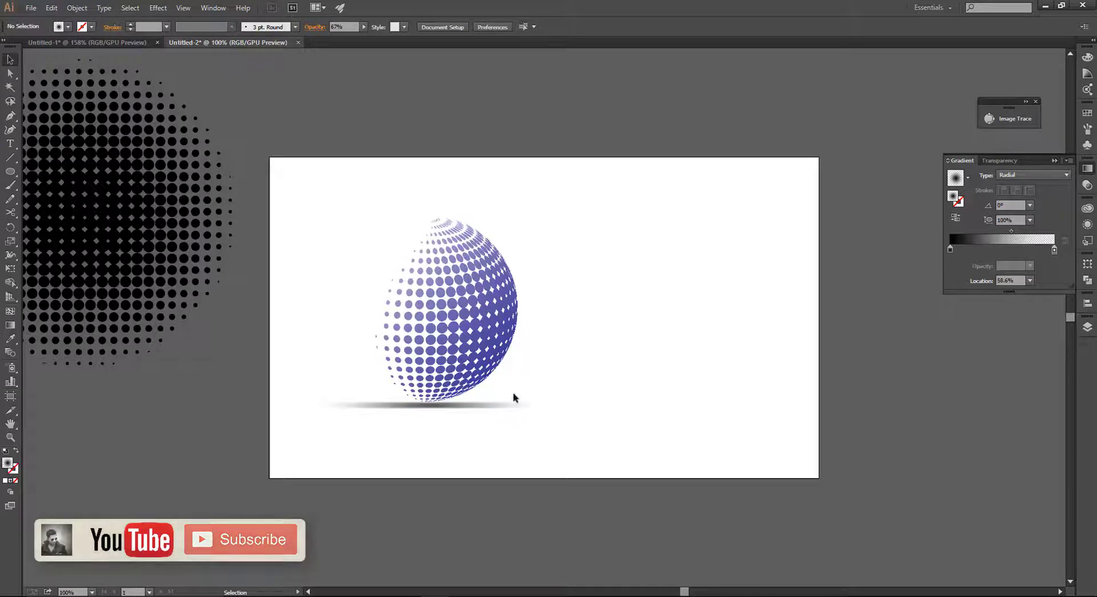
left_click(475, 406)
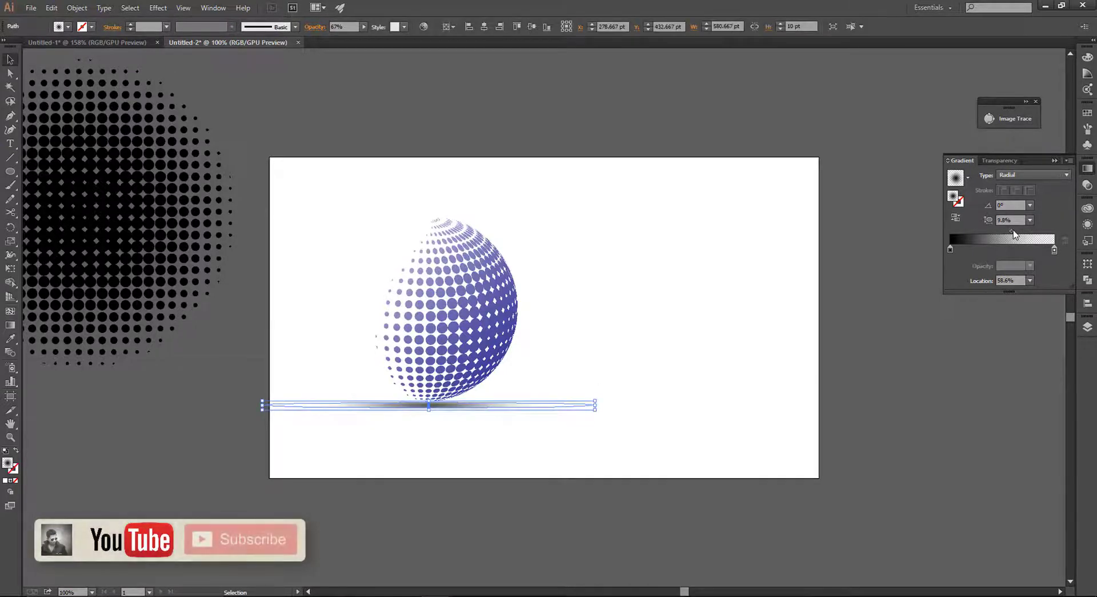
left_click(719, 355)
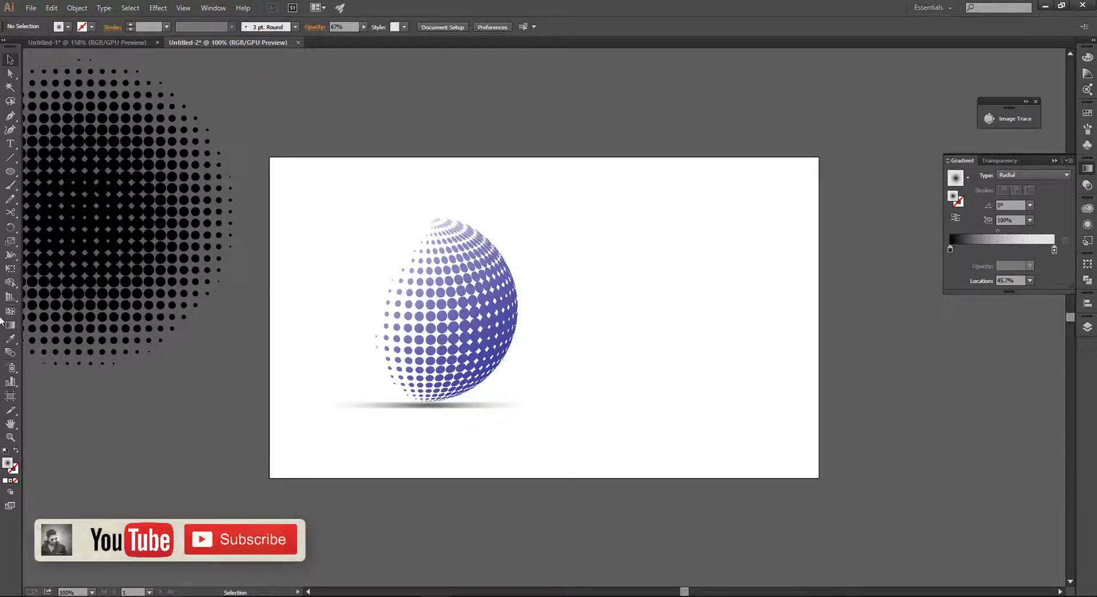
Type LOGO DESIGN to the right of the sphere and set it in the thin Ocho Siete font.
left_click(11, 144)
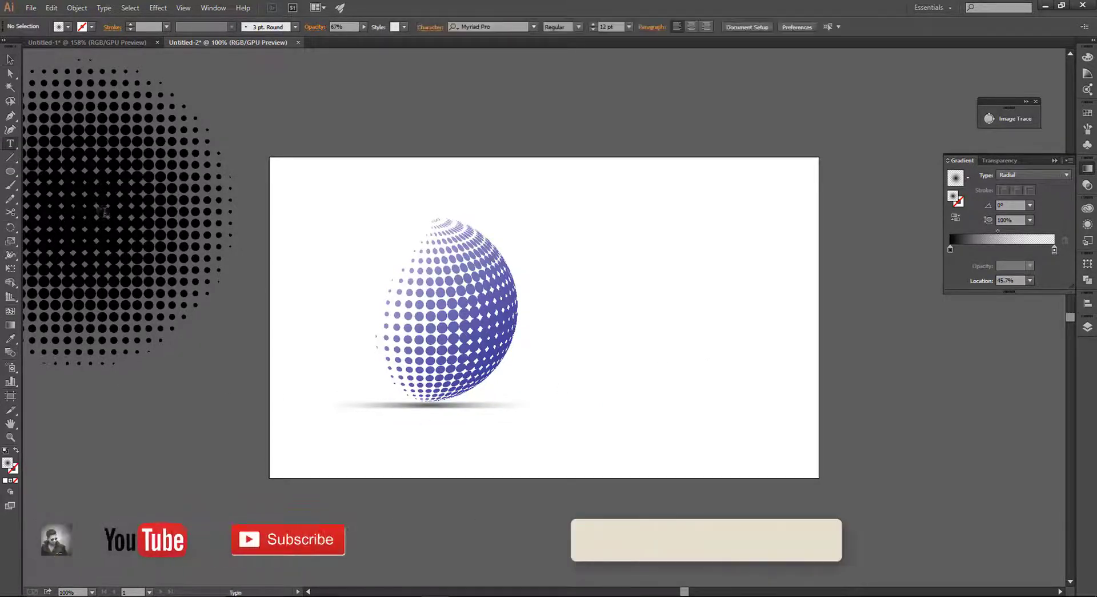
left_click(576, 375)
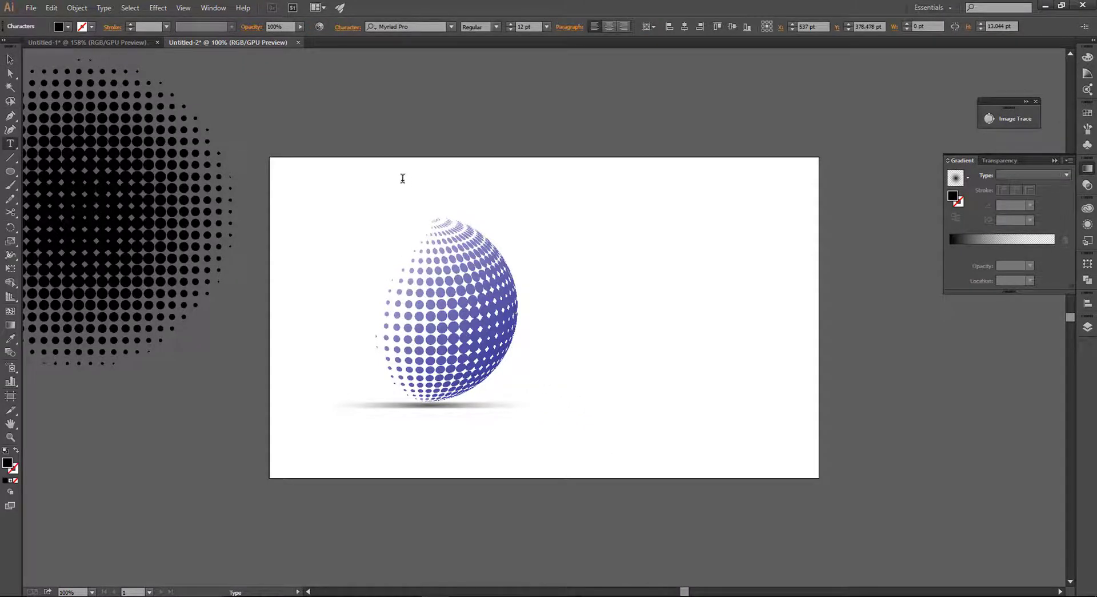
type("LOGO DESIG")
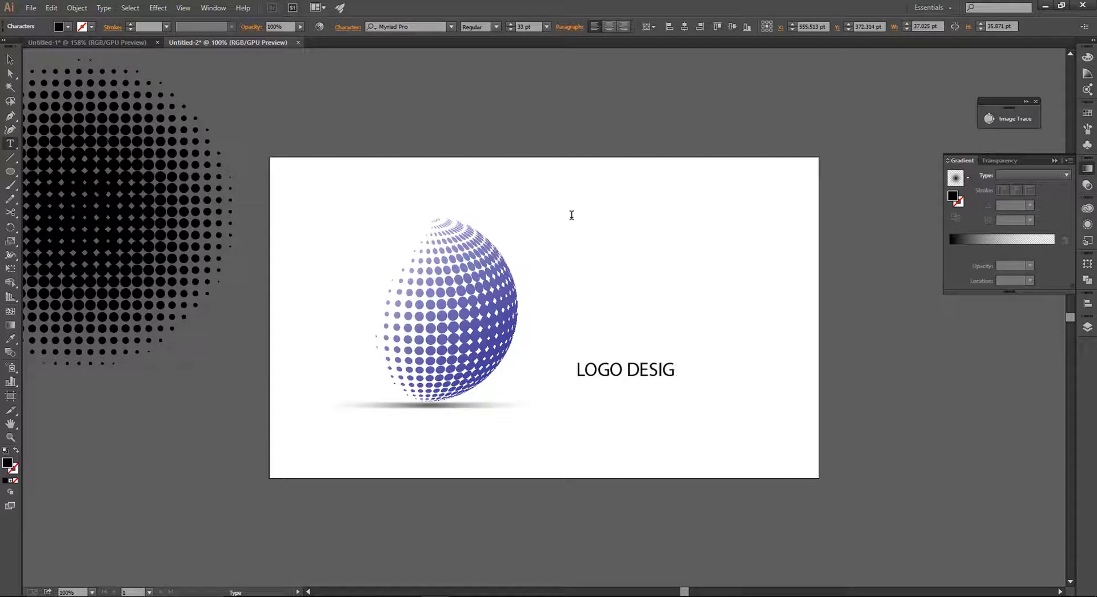
type("N")
key("ctrl+a")
left_click(401, 26)
type("Neons")
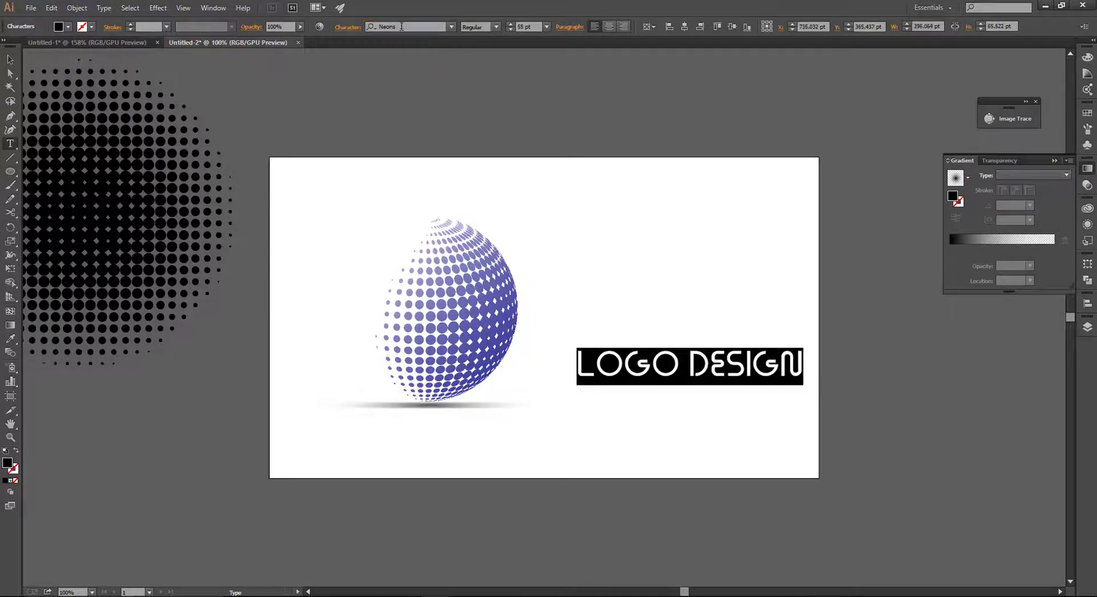
key("Down")
key("Down")
key("Down")
key("Down")
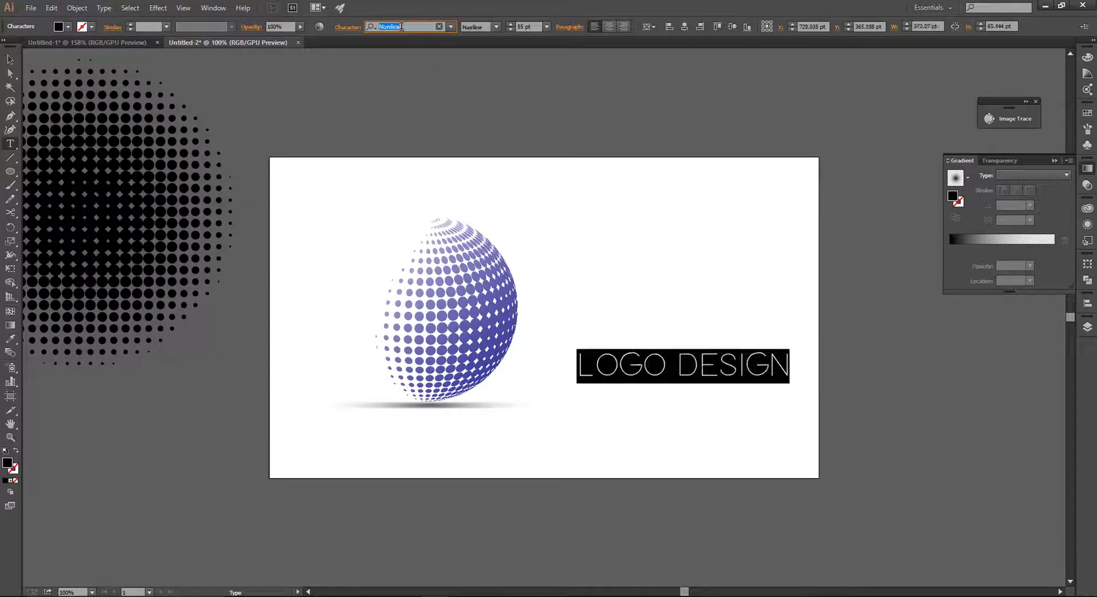
key("Down")
key("Escape")
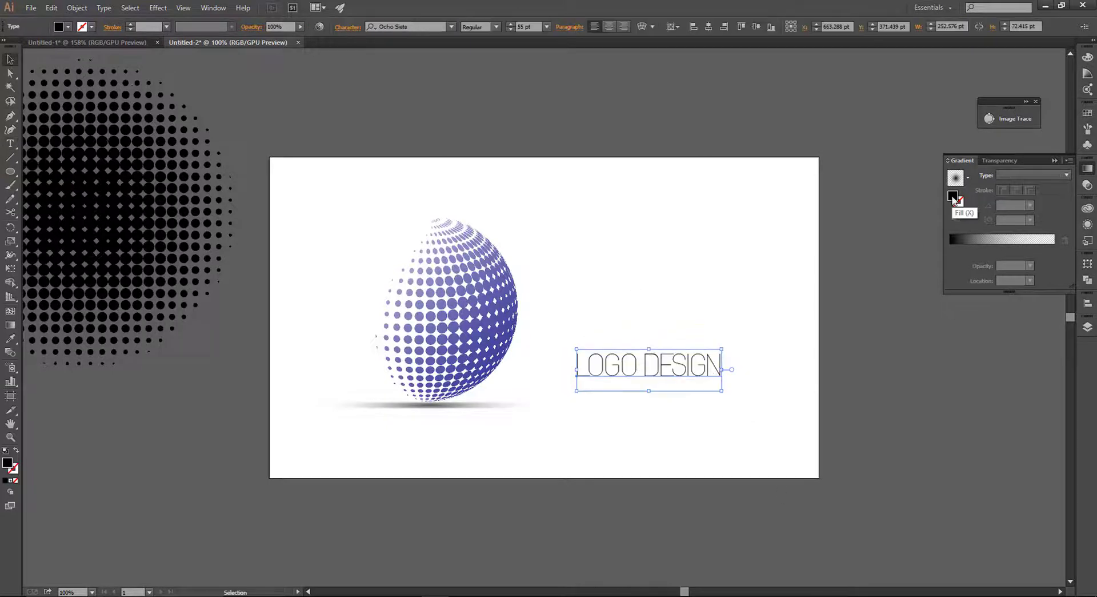
Fill the LOGO DESIGN text with cyan and deselect it.
double_click(954, 197)
left_click(705, 233)
left_click(908, 233)
left_click(703, 389)
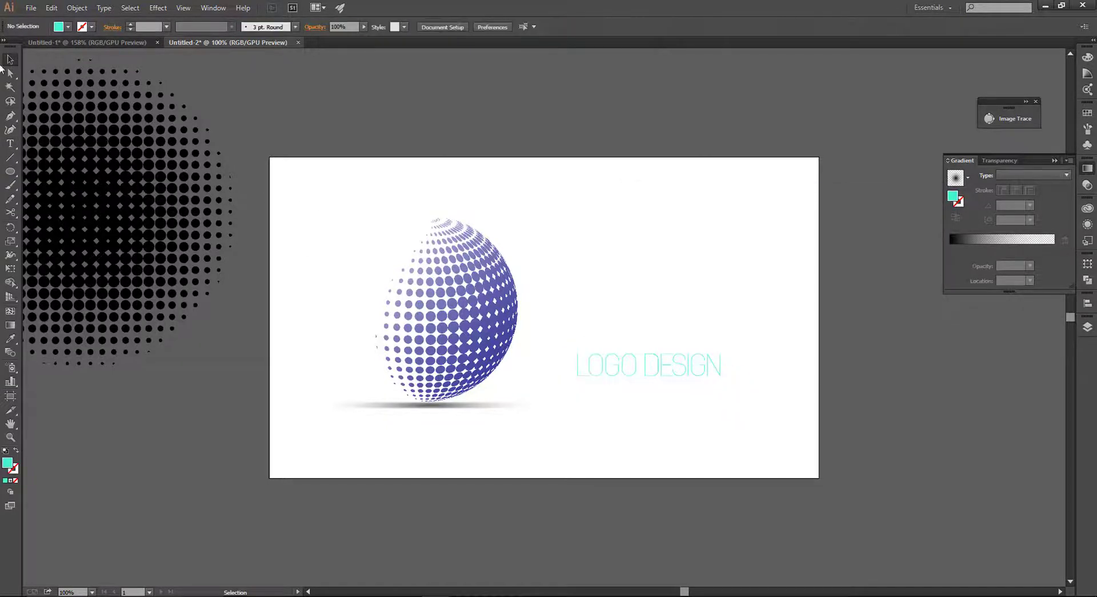
Draw an artboard-sized rectangle and fill it with the White, Black gradient.
left_click_drag(10, 172, 77, 169)
left_click_drag(268, 156, 816, 474)
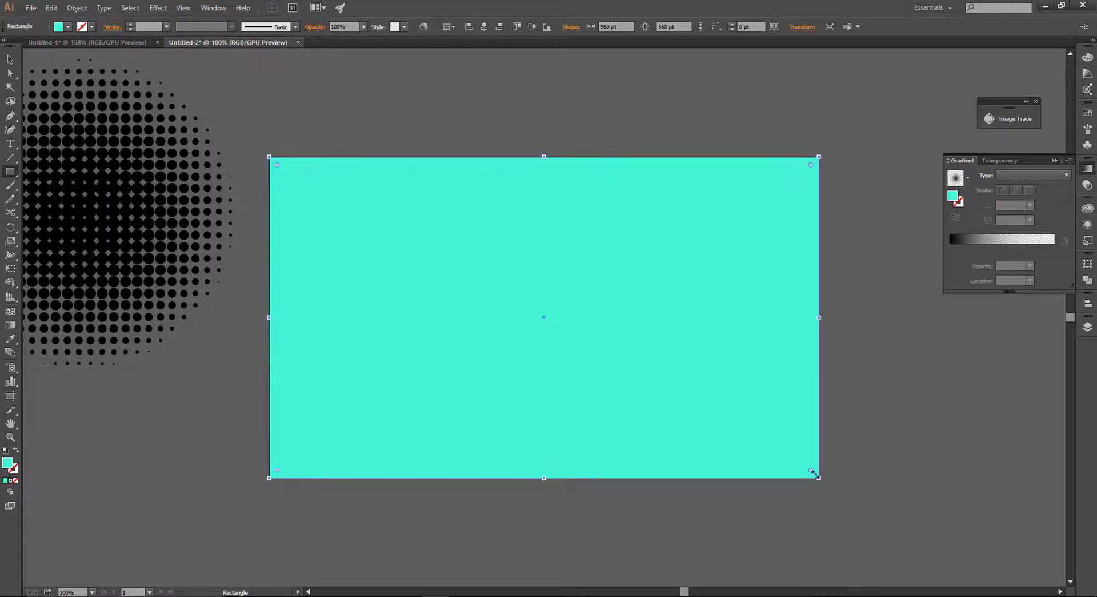
left_click(10, 60)
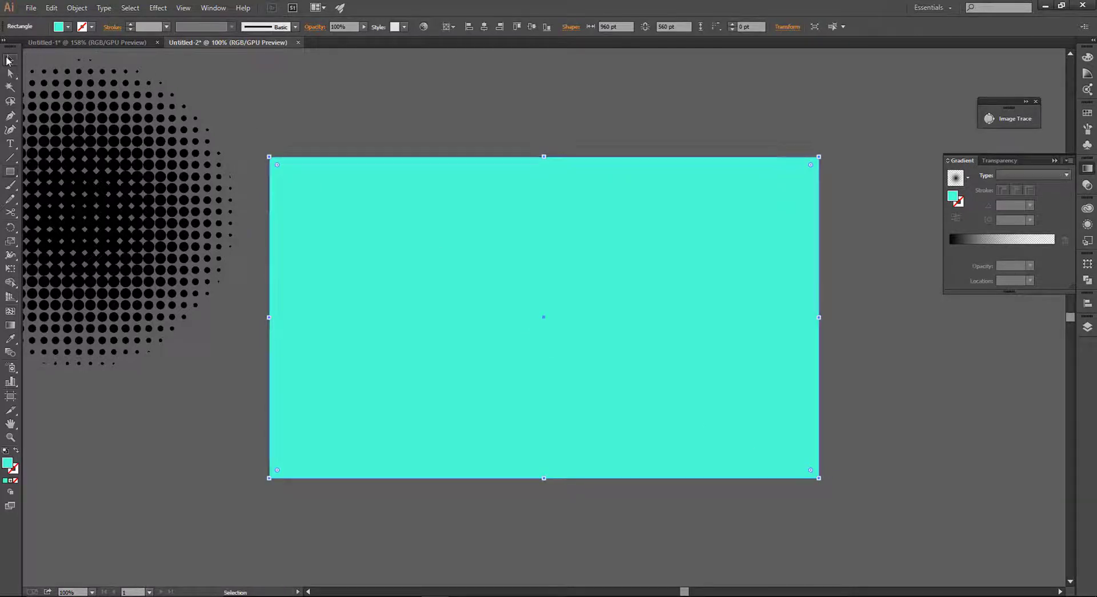
left_click(968, 178)
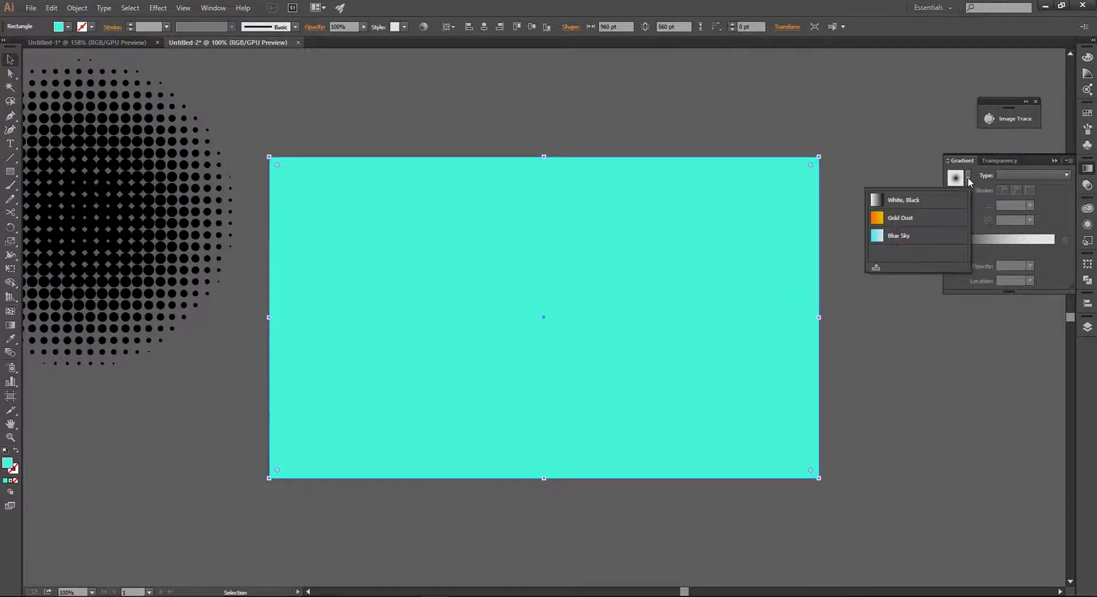
left_click(930, 205)
Turn the dark gradient stop bright green, make the gradient radial, and try other fonts for LOGO DESIGN.
double_click(1055, 249)
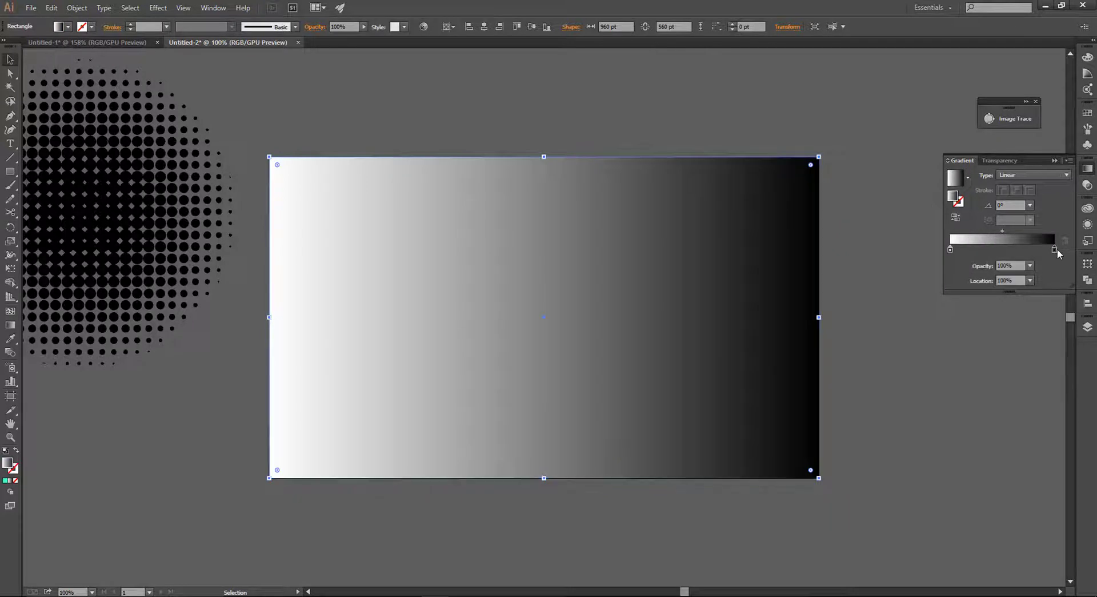
left_click(957, 287)
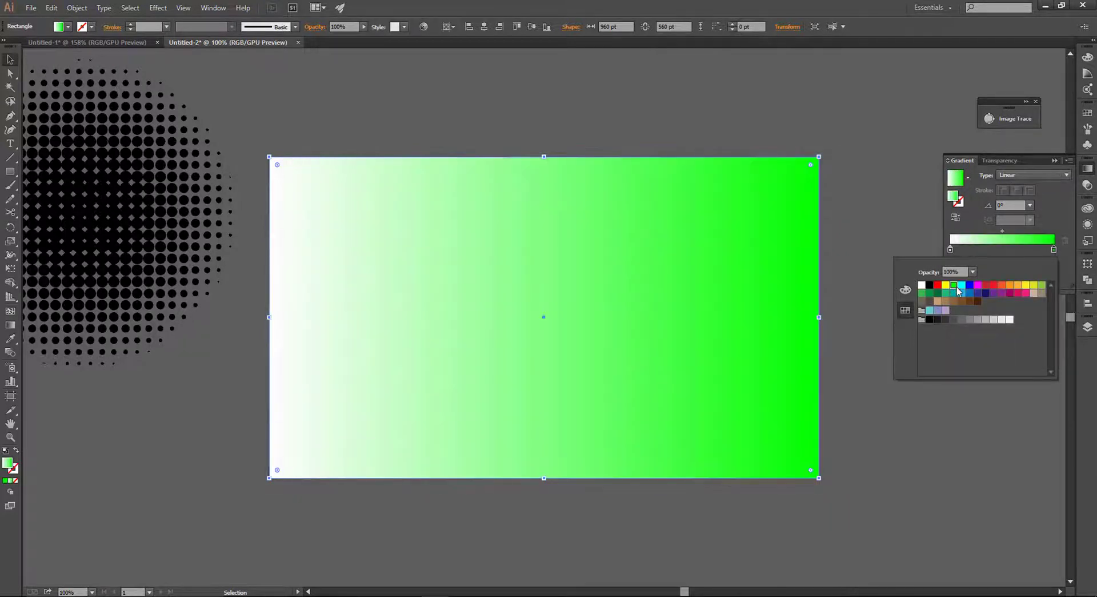
left_click(970, 208)
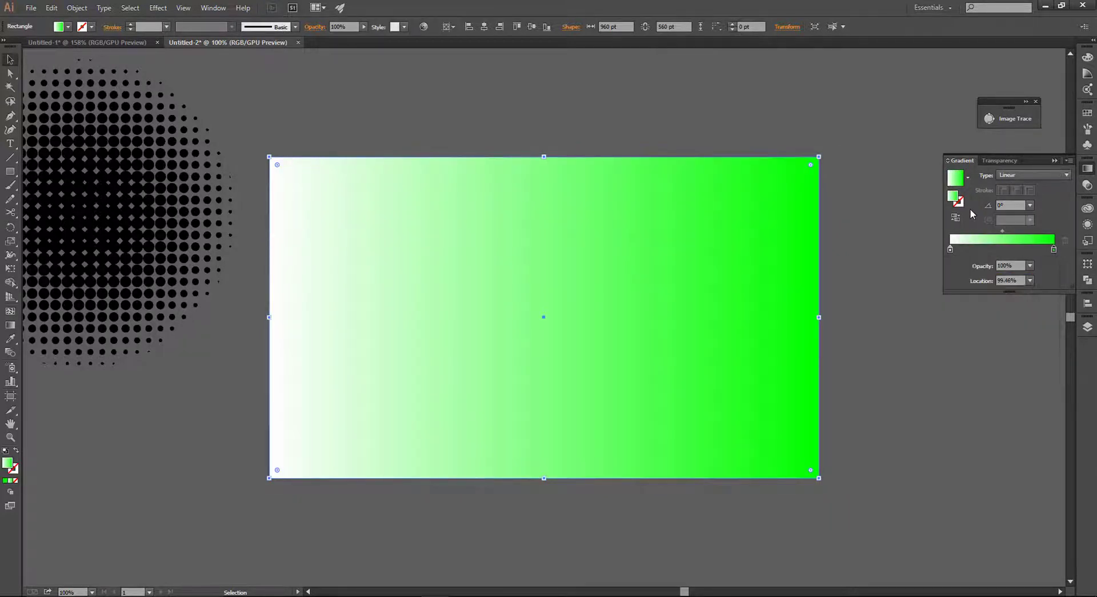
left_click(1027, 199)
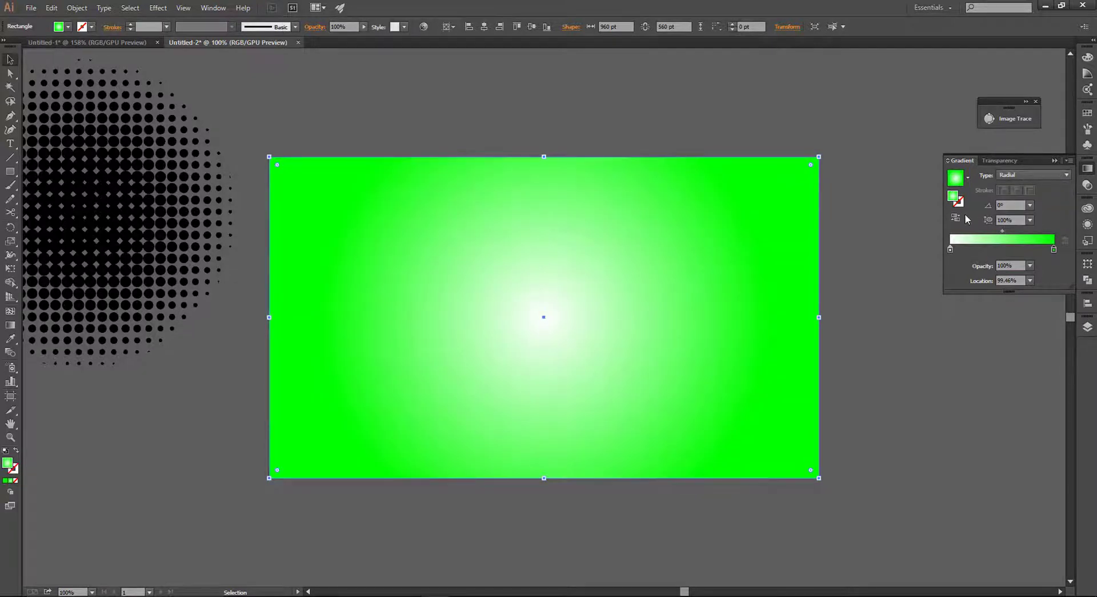
key("Down")
key("Down")
key("Down")
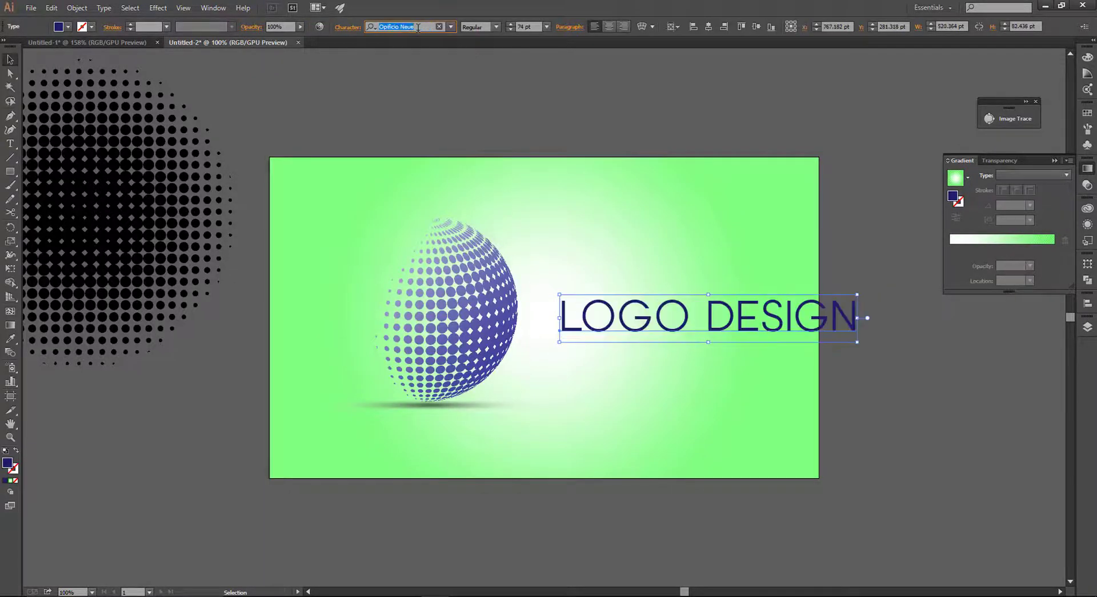
key("Down")
key("Down")
Set LOGO DESIGN to 57 pt Organo, position it beside the sphere, and fit the artboard in view.
left_click(510, 29)
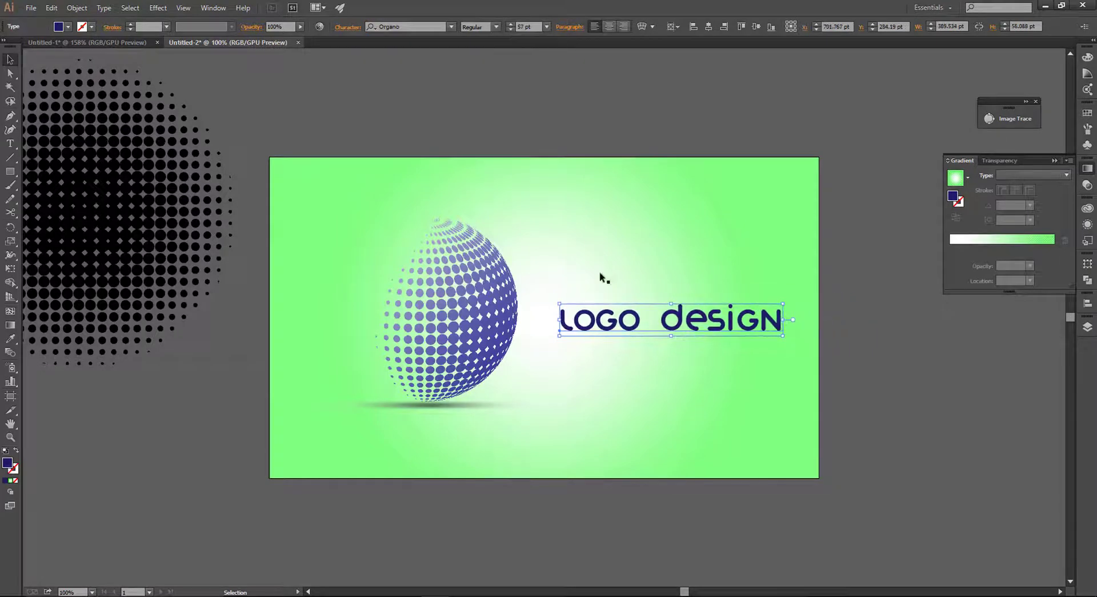
left_click_drag(676, 316, 668, 315)
left_click(668, 308)
left_click(863, 319)
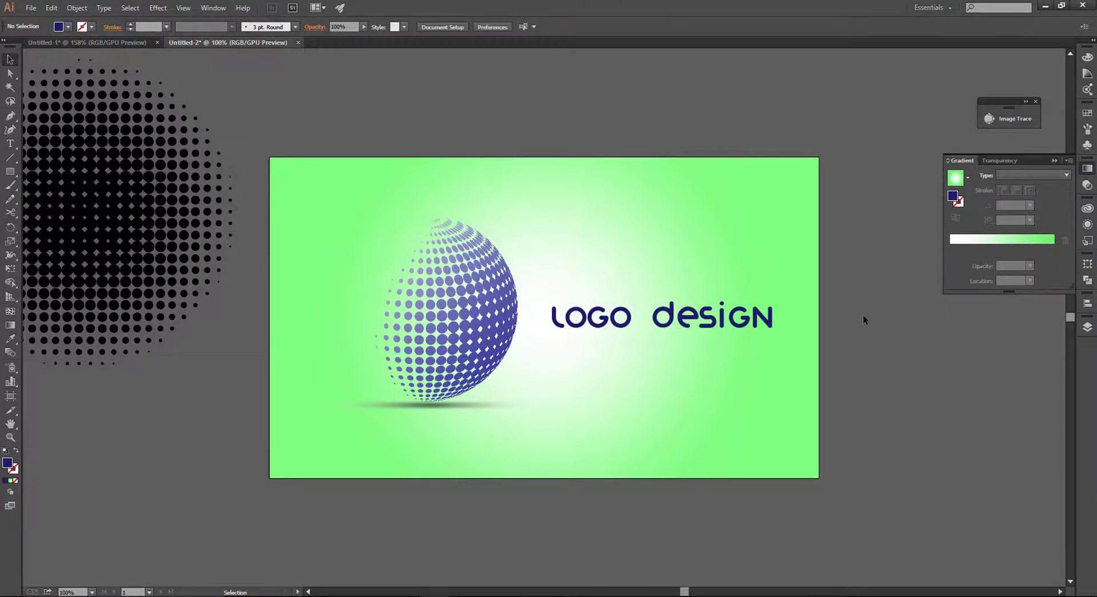
key("ctrl+0")
key("shift+Tab")
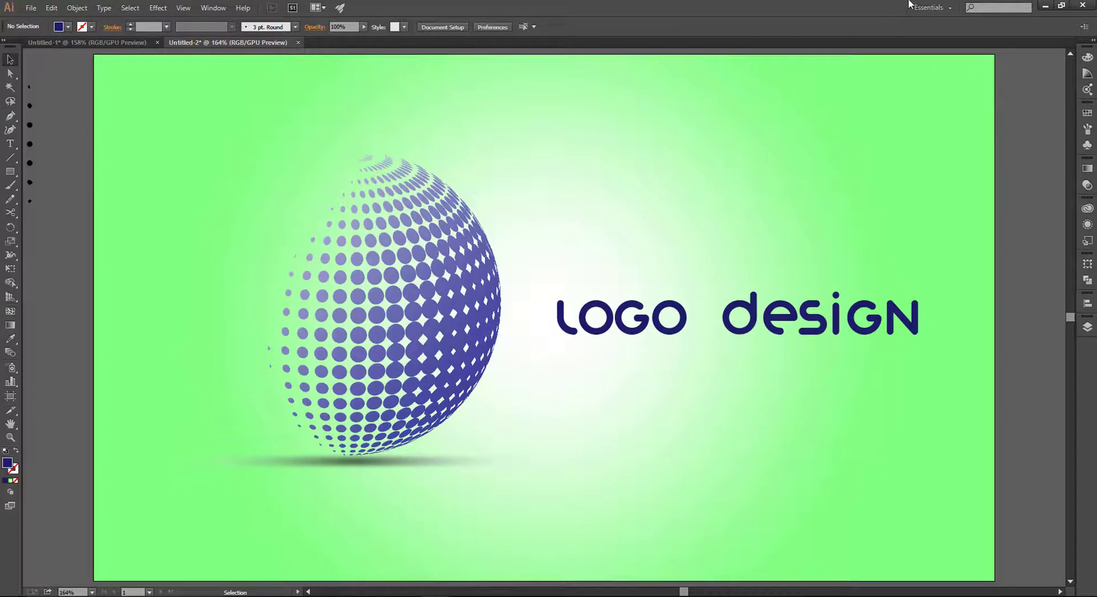
left_click(629, 317)
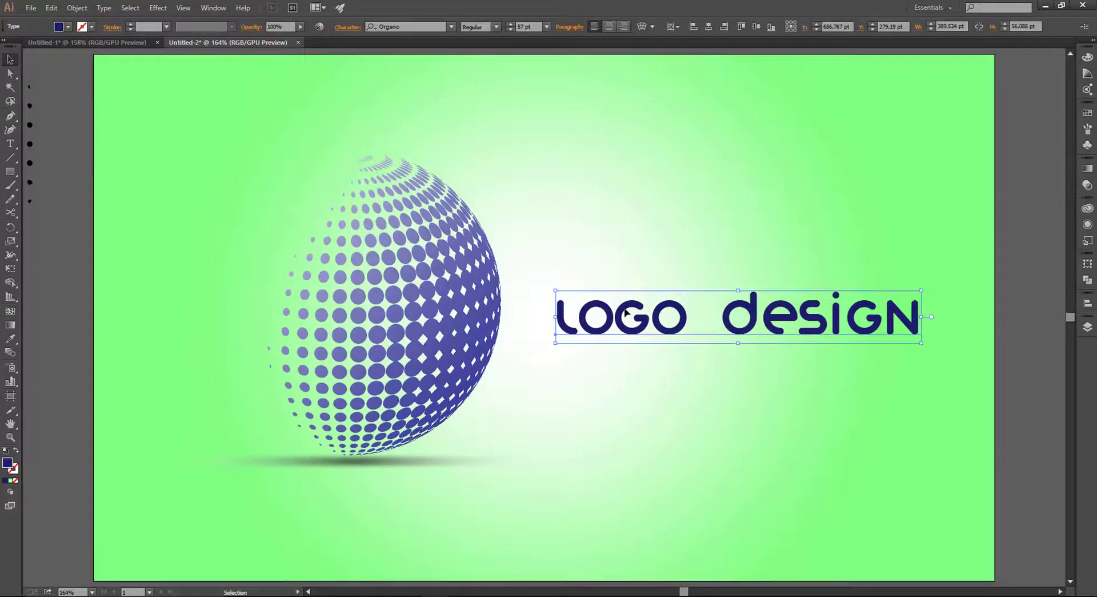
Apply a Drop Shadow to LOGO DESIGN with 3 pt blur, 3 pt Y offset and 2 pt X offset.
left_click(159, 8)
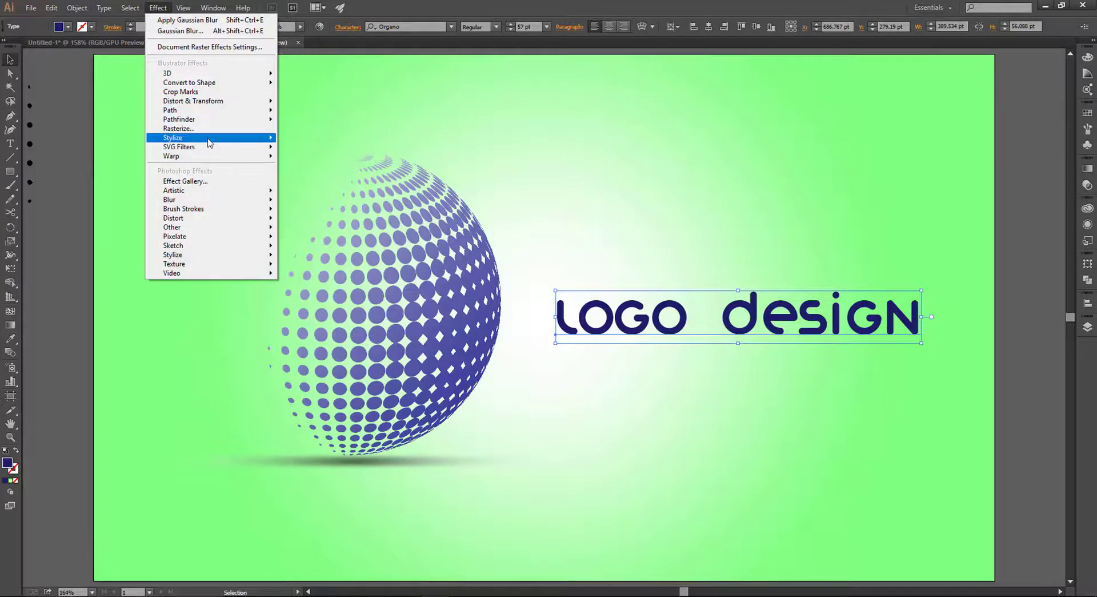
left_click(165, 7)
mouse_move(173, 137)
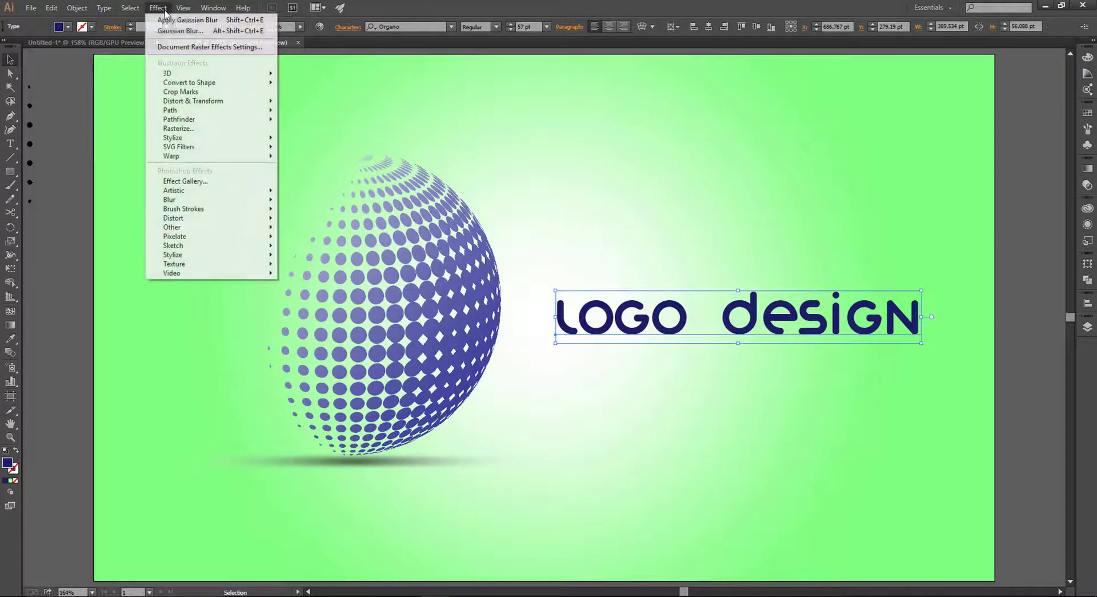
left_click(311, 139)
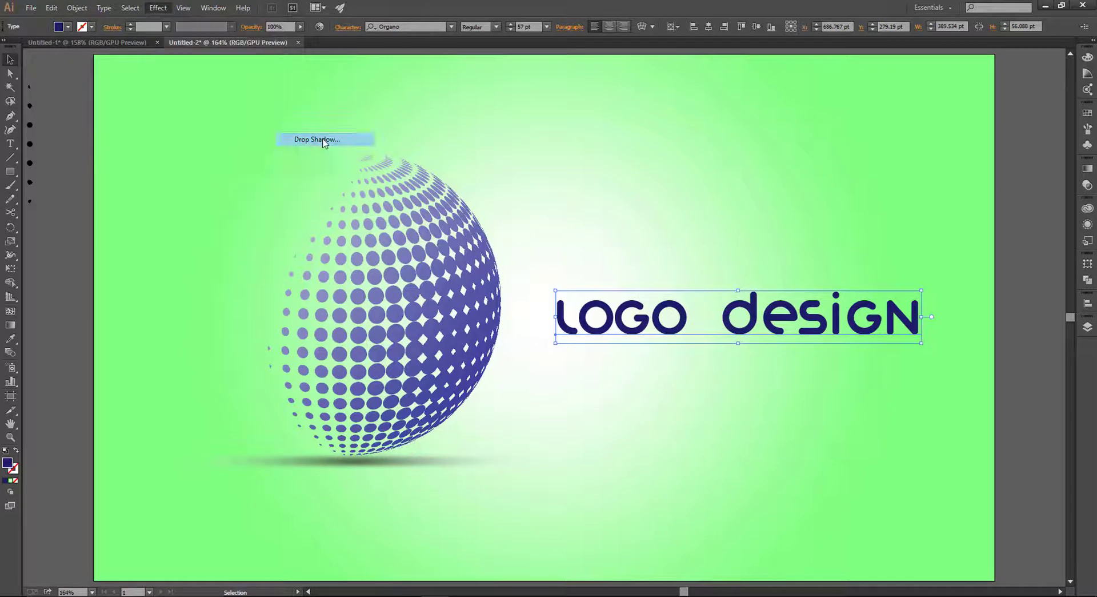
left_click(737, 292)
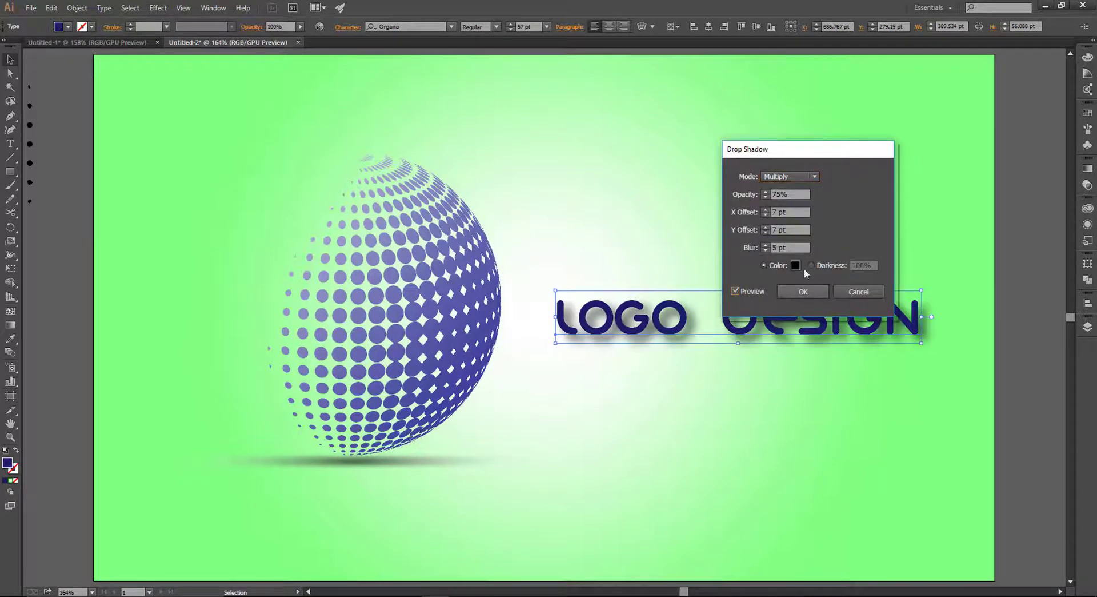
left_click(765, 250)
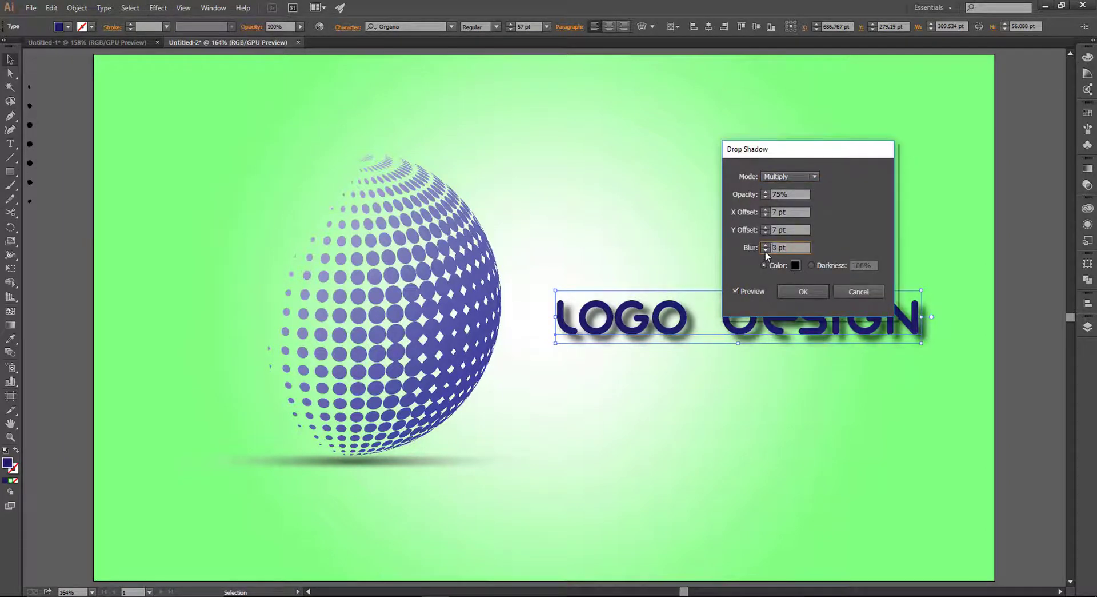
left_click(765, 232)
left_click(765, 232)
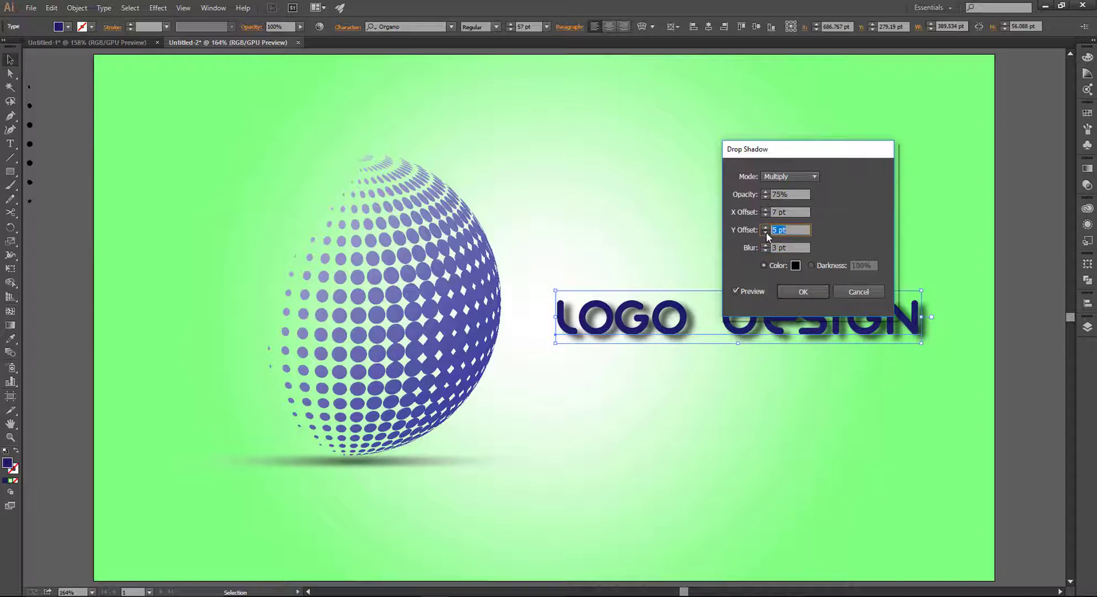
left_click(765, 232)
left_click(767, 216)
left_click(767, 216)
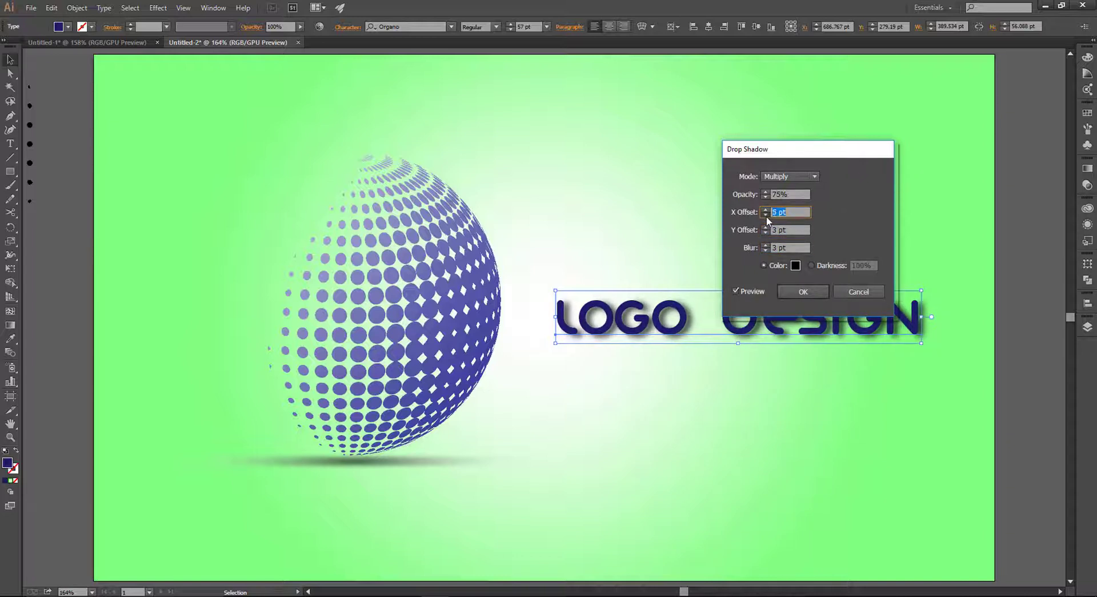
left_click(766, 216)
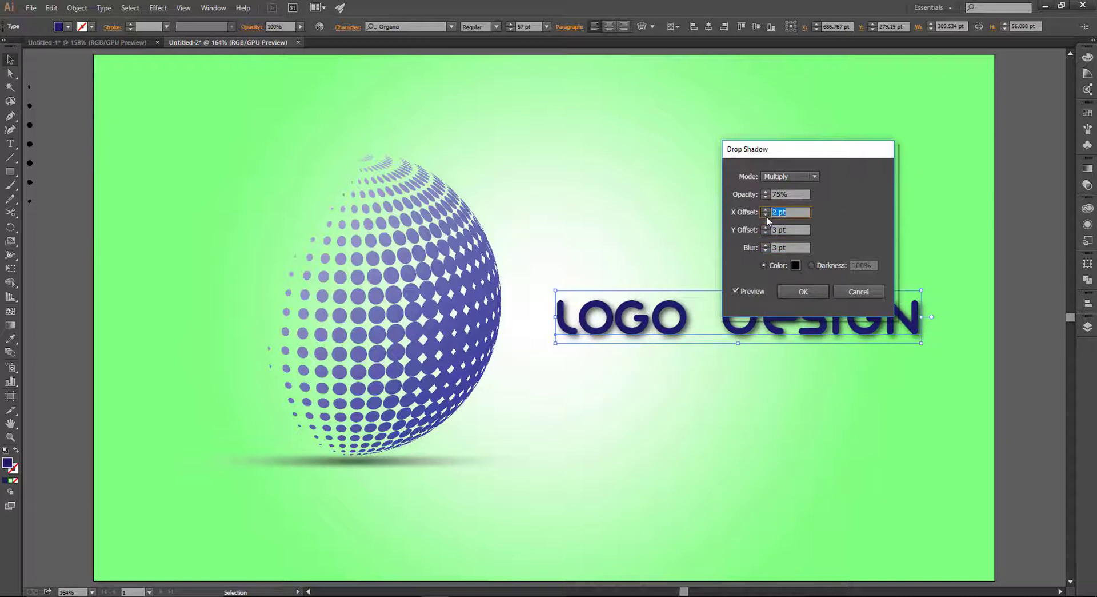
left_click(767, 217)
left_click(804, 291)
left_click(908, 432)
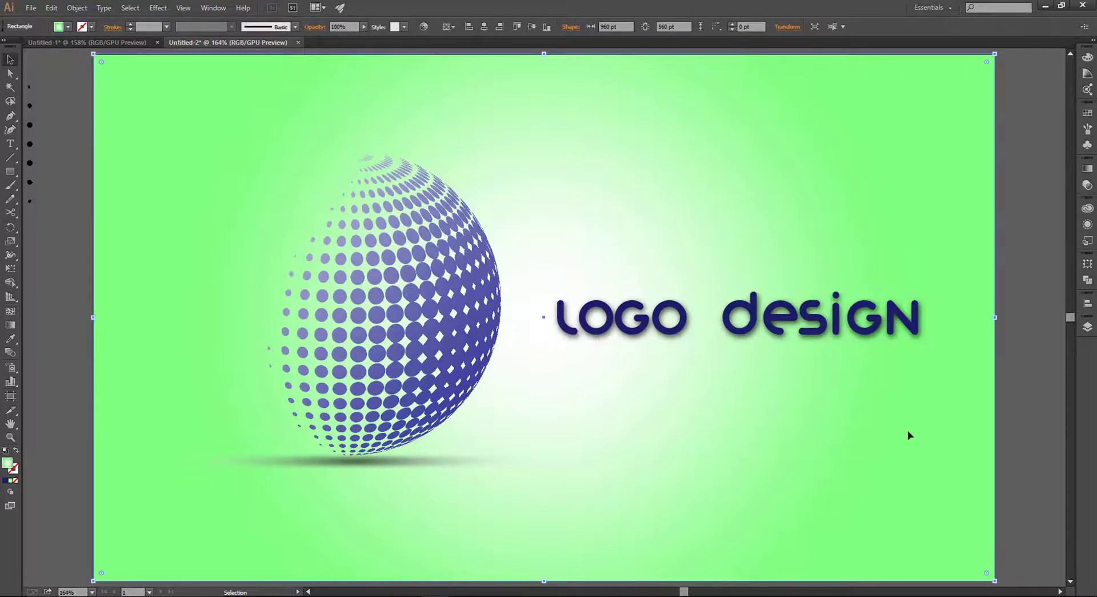
Add a DOT line above LOGO DESIGN and set it in Oswald.
key("t")
left_click(689, 318)
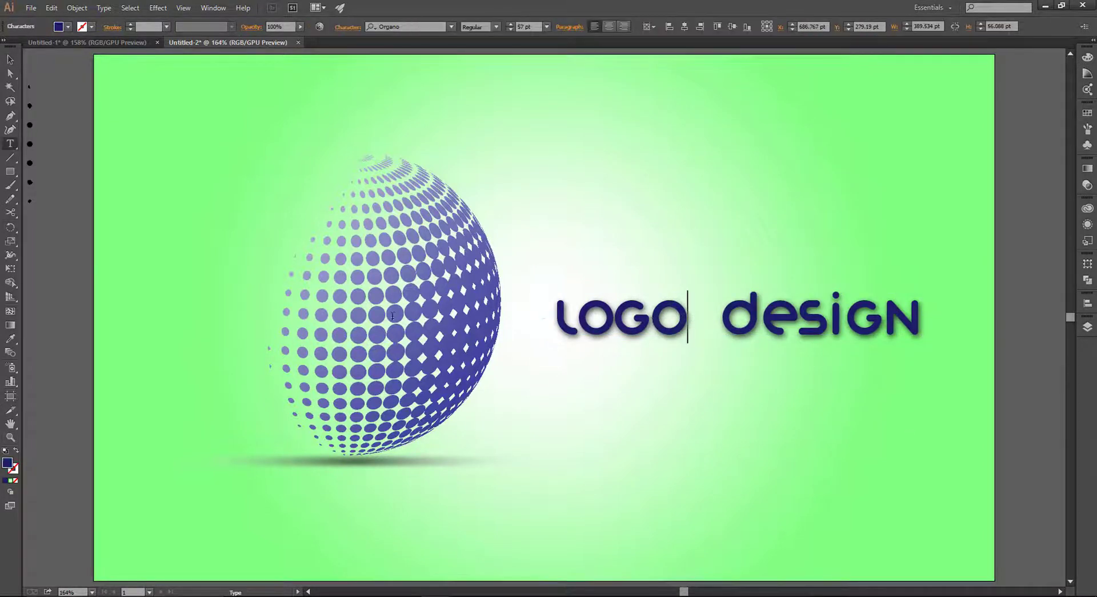
key("Return")
type("DOT")
key("ctrl+a")
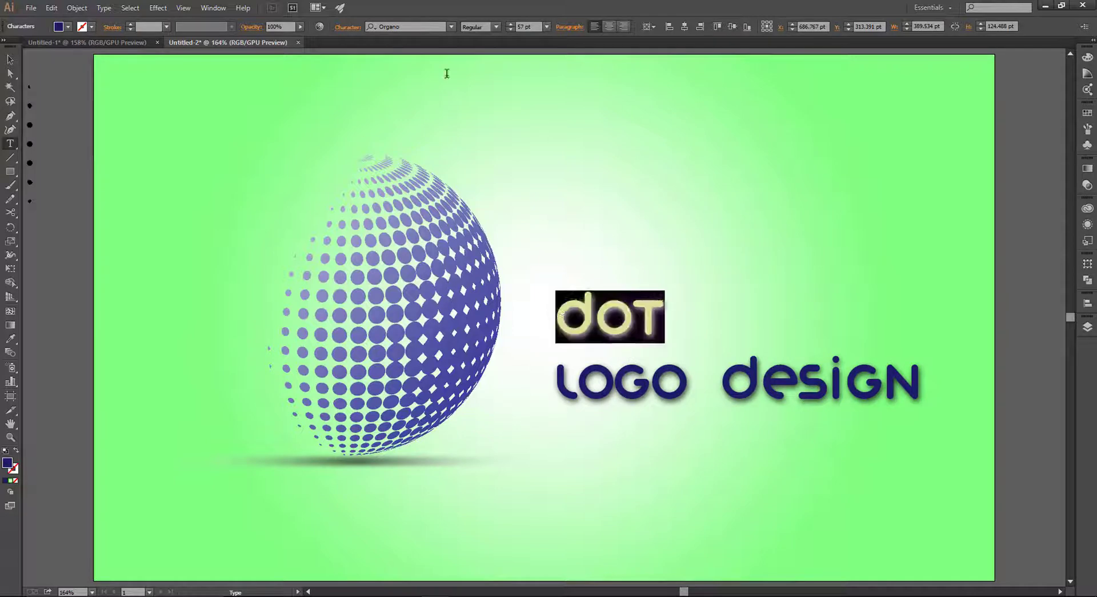
left_click(402, 26)
type("Oswald Regular")
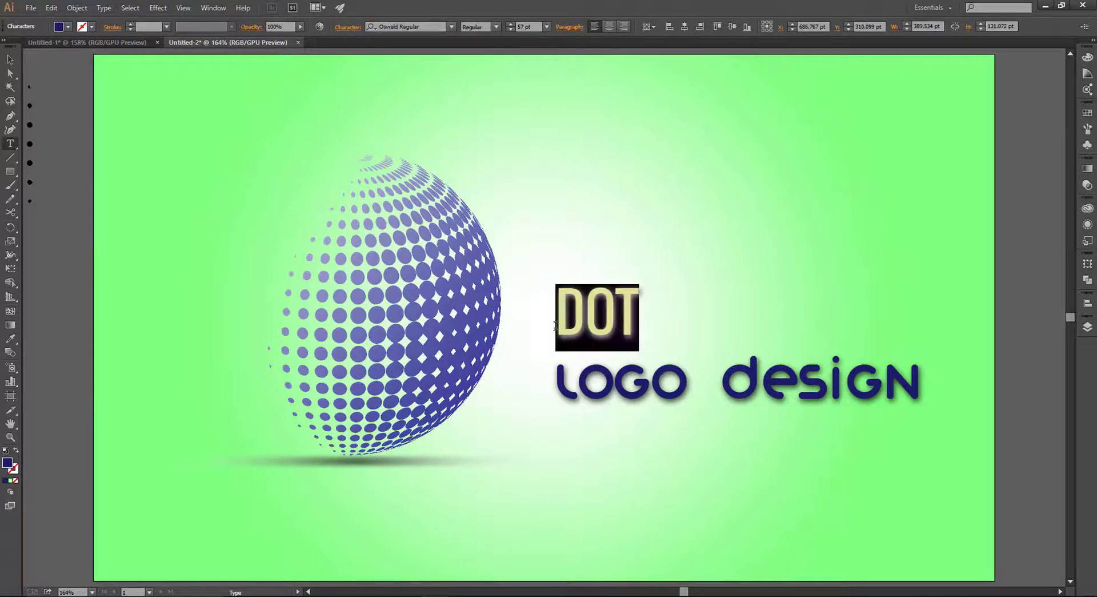
Colour DOT black (000000) and widen its letter spacing.
double_click(8, 462)
left_click(800, 269)
left_click(908, 229)
double_click(7, 463)
type("000000")
key("Return")
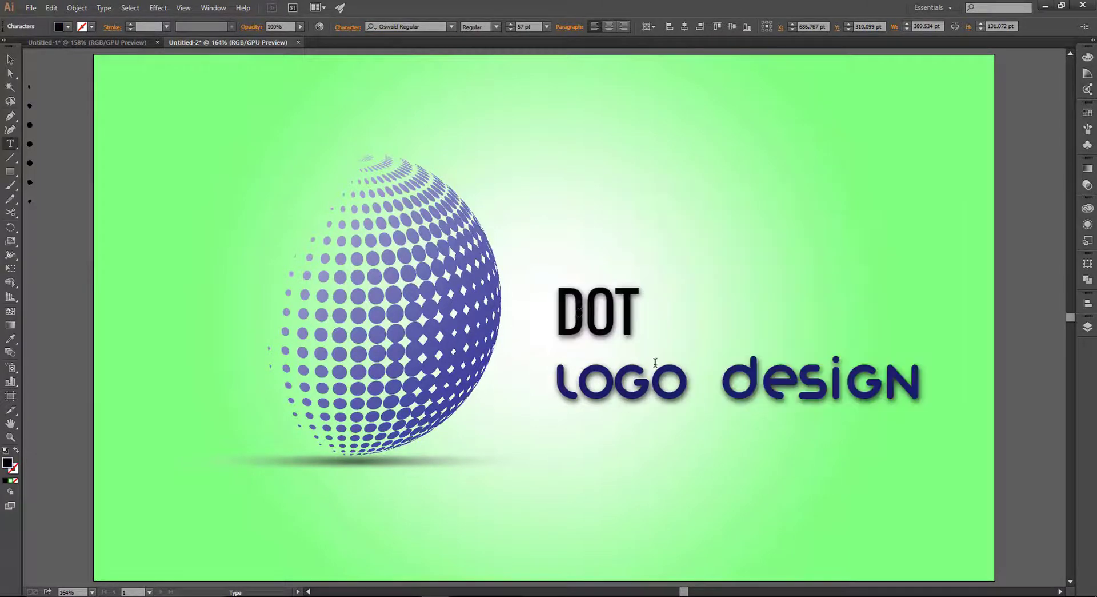
key("alt+Right")
key("alt+Right")
key("alt+Right")
Shrink the LOGO DESIGN line to 33 pt and move the text block up and right.
left_click_drag(557, 378, 921, 380)
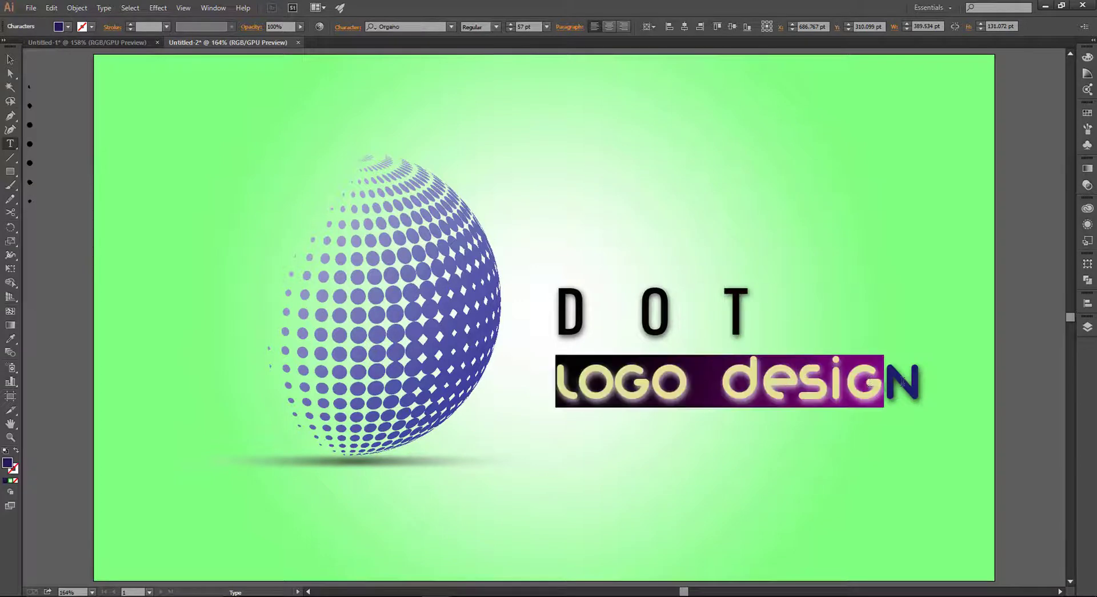
left_click(510, 30)
key("Escape")
left_click_drag(654, 312, 726, 292)
left_click(930, 405)
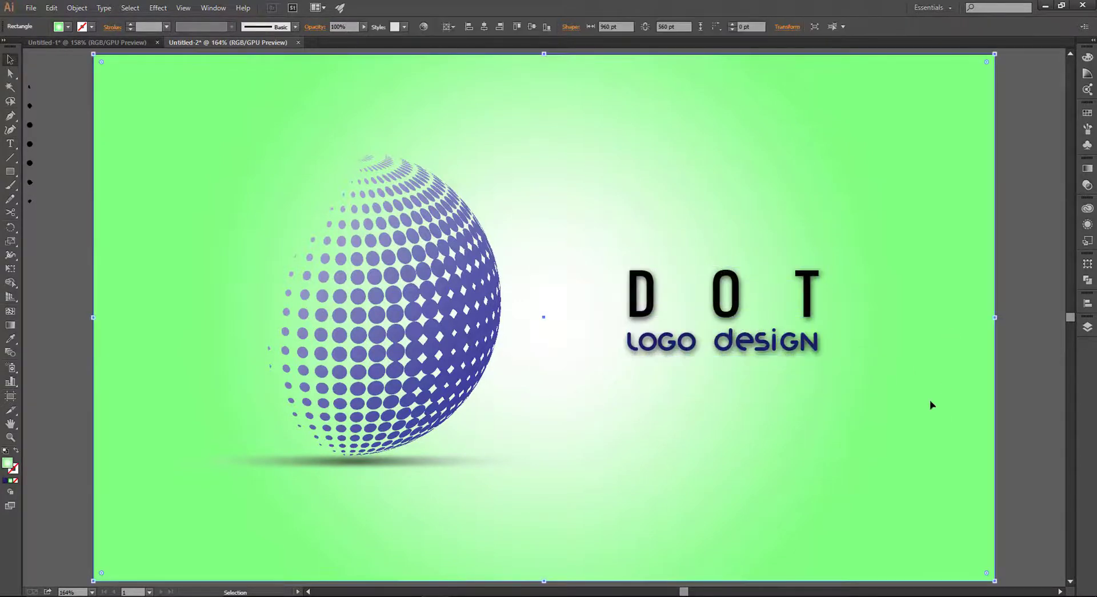
Recolour the DOT word red (#ff0000).
key("t")
left_click_drag(626, 295, 823, 294)
double_click(7, 462)
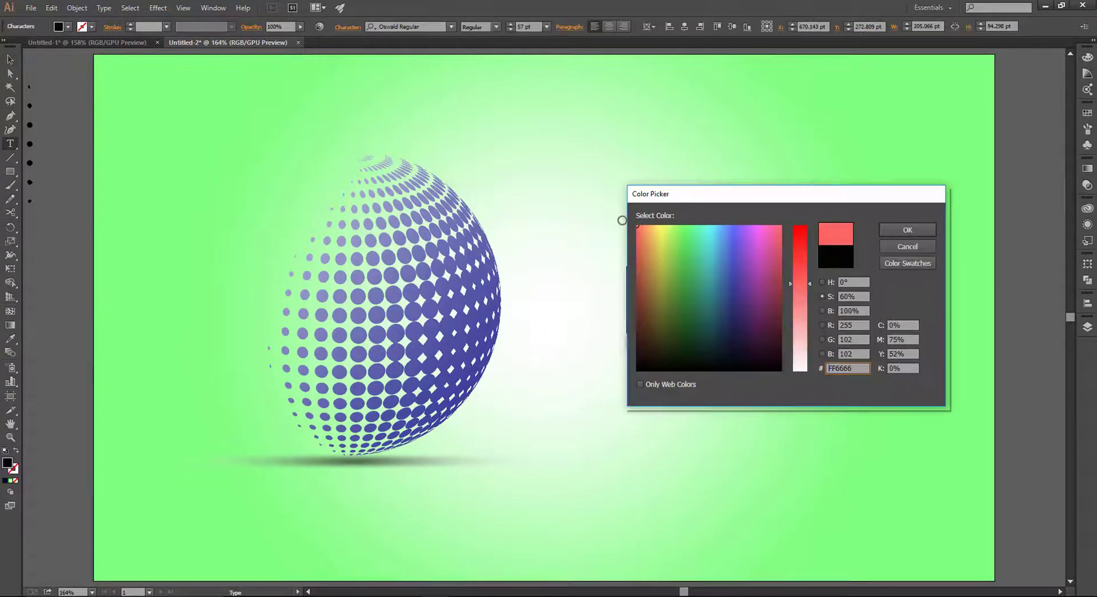
type("ff0000")
key("Return")
key("Escape")
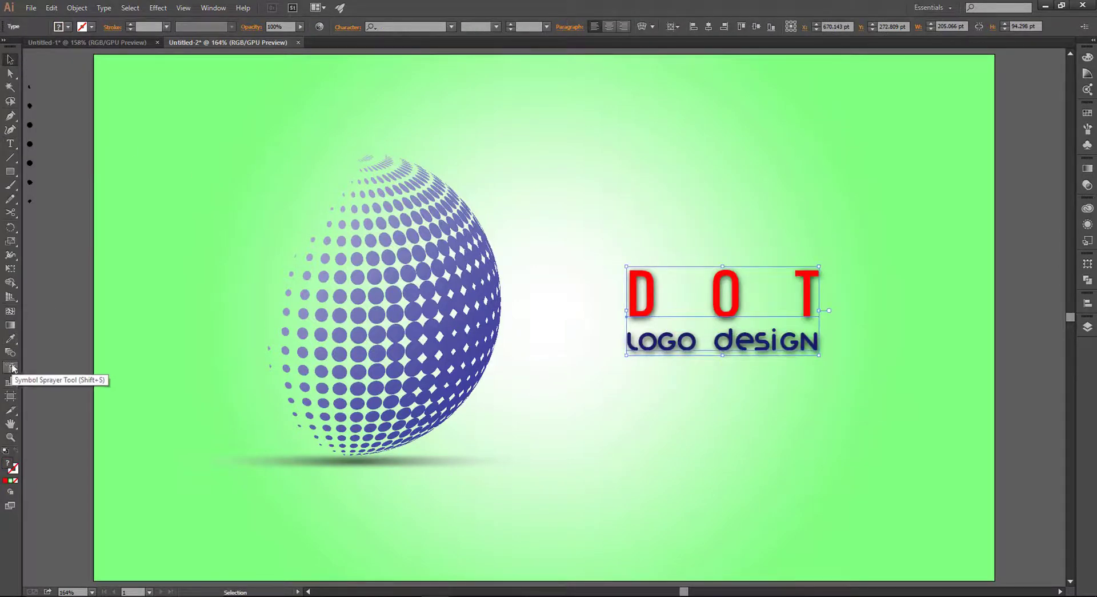
Spray a halftone dot symbol with the Symbol Sprayer, then undo it.
left_click(11, 368)
left_click(659, 257)
key("ctrl+z")
Spray the halftone again and arrange it just above the gradient background.
left_click(715, 315)
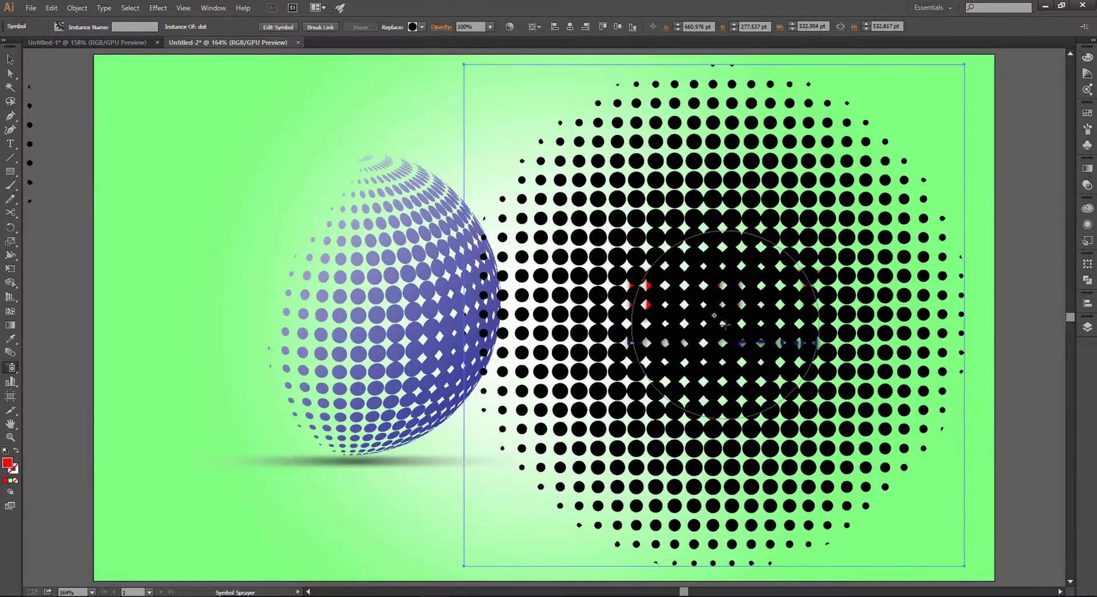
key("v")
right_click(634, 203)
left_click(771, 322)
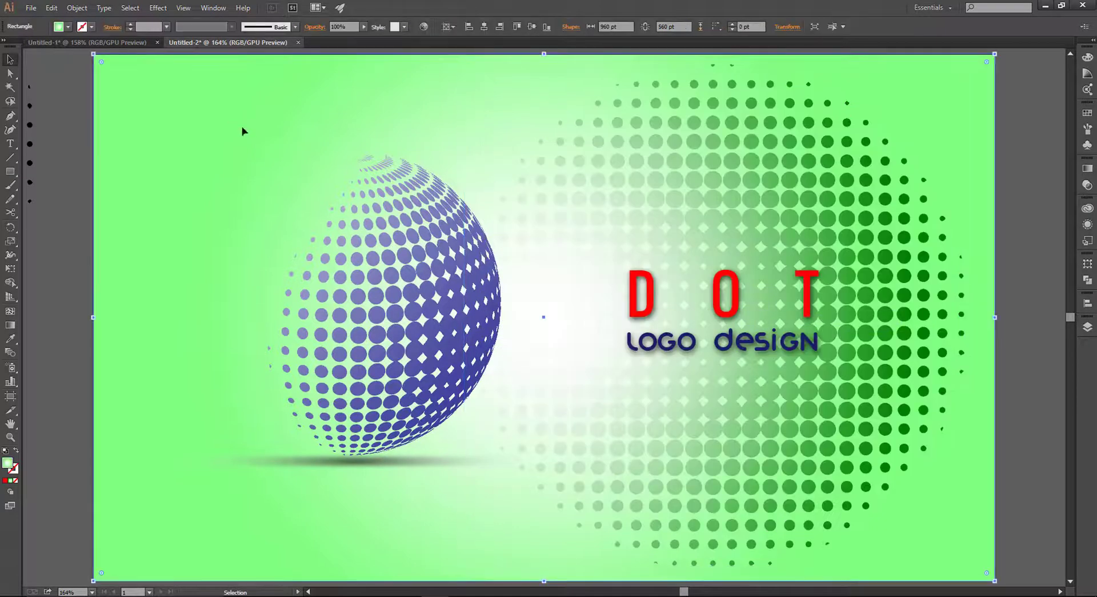
left_click(240, 130)
right_click(233, 123)
left_click(425, 323)
Fade the halftone dots to about 9% opacity and deselect them.
left_click(714, 315)
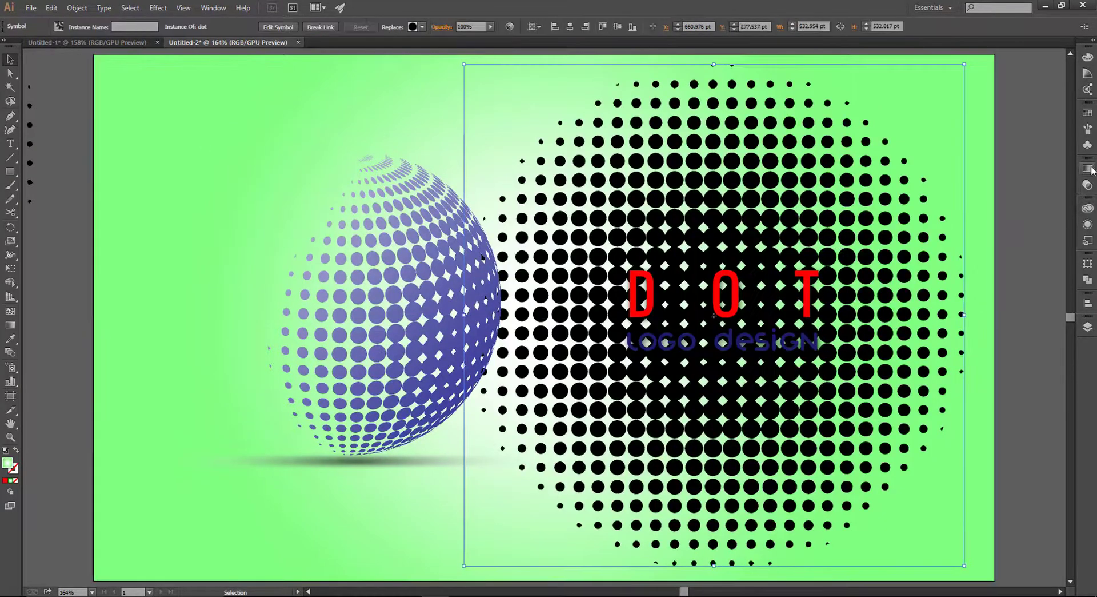
left_click(1088, 184)
left_click_drag(1054, 179, 1016, 187)
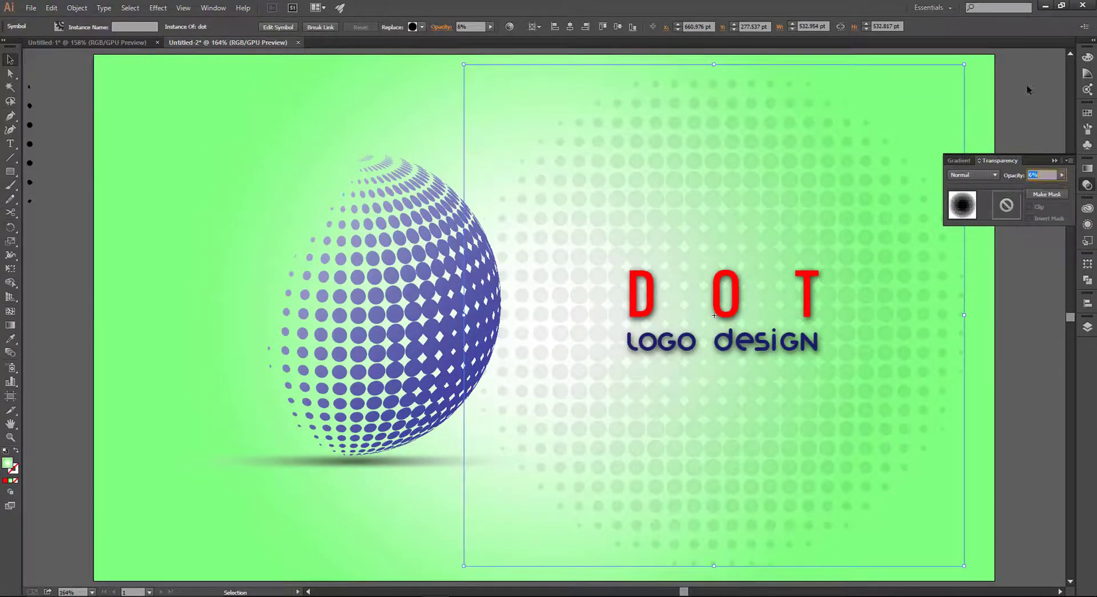
left_click(1043, 275)
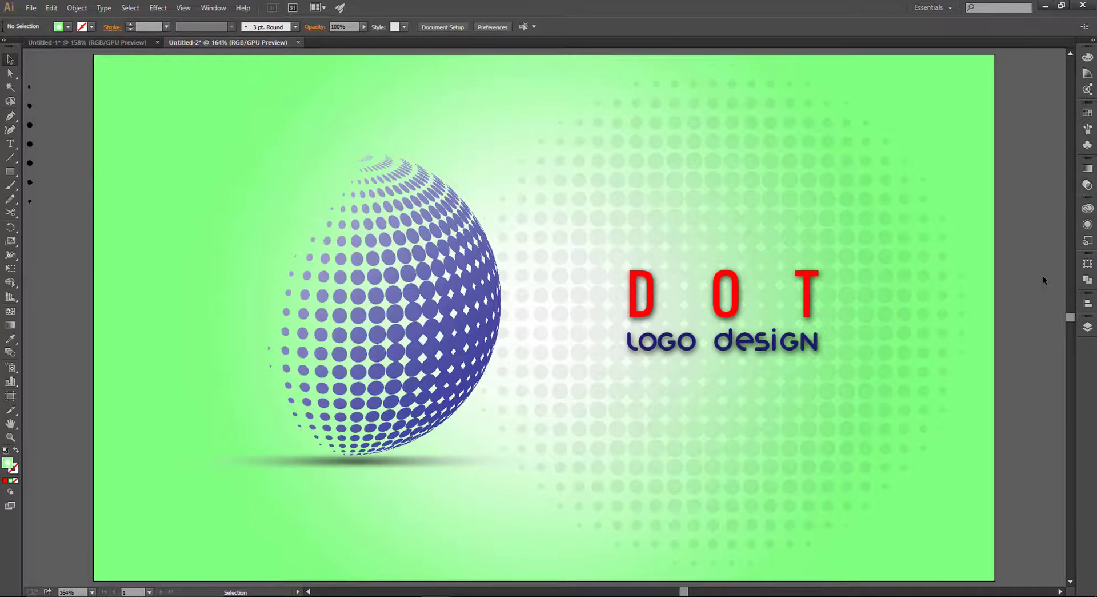